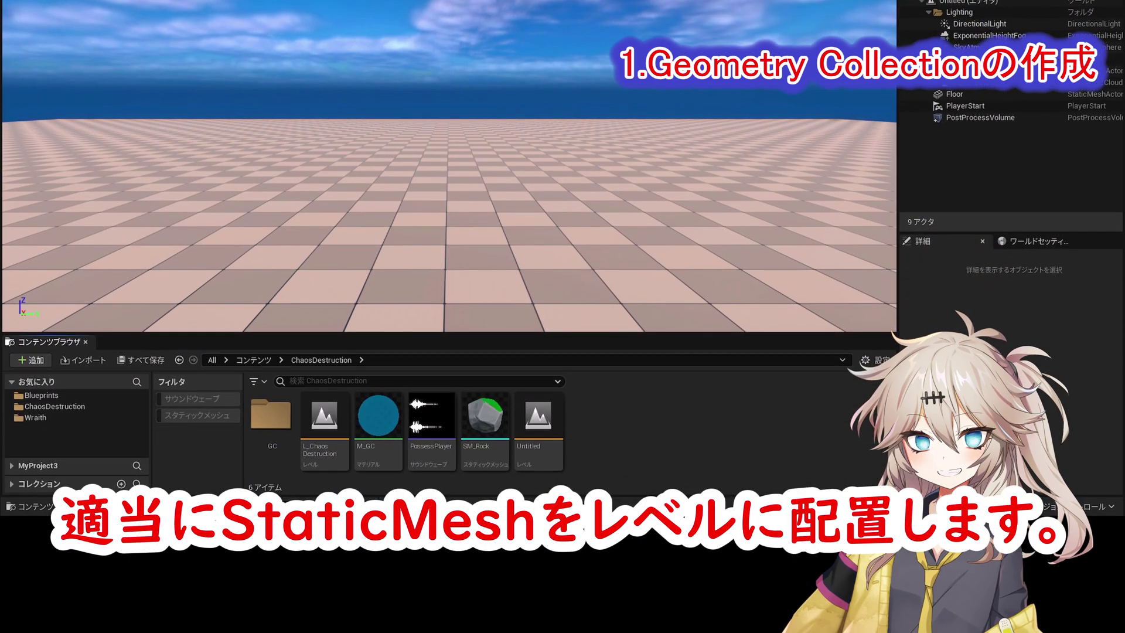
# Place the SM_Rock static mesh on the floor of the level and frame it in the viewport.
pyautogui.click(485, 532)
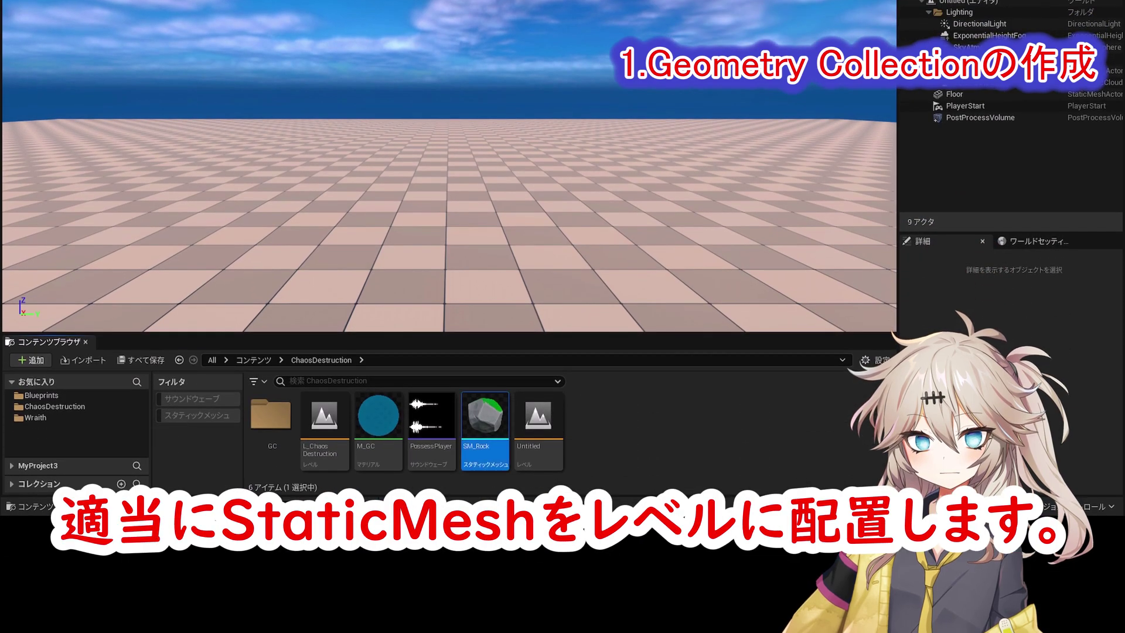
pyautogui.moveTo(485, 531); pyautogui.dragTo(452, 296)
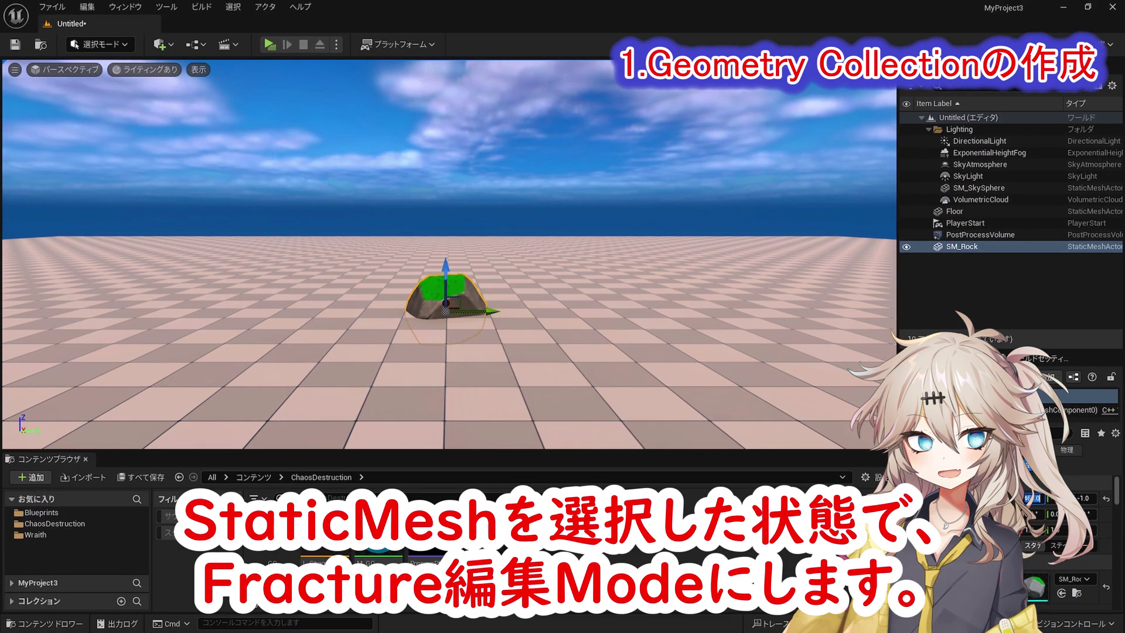
pyautogui.press('f')
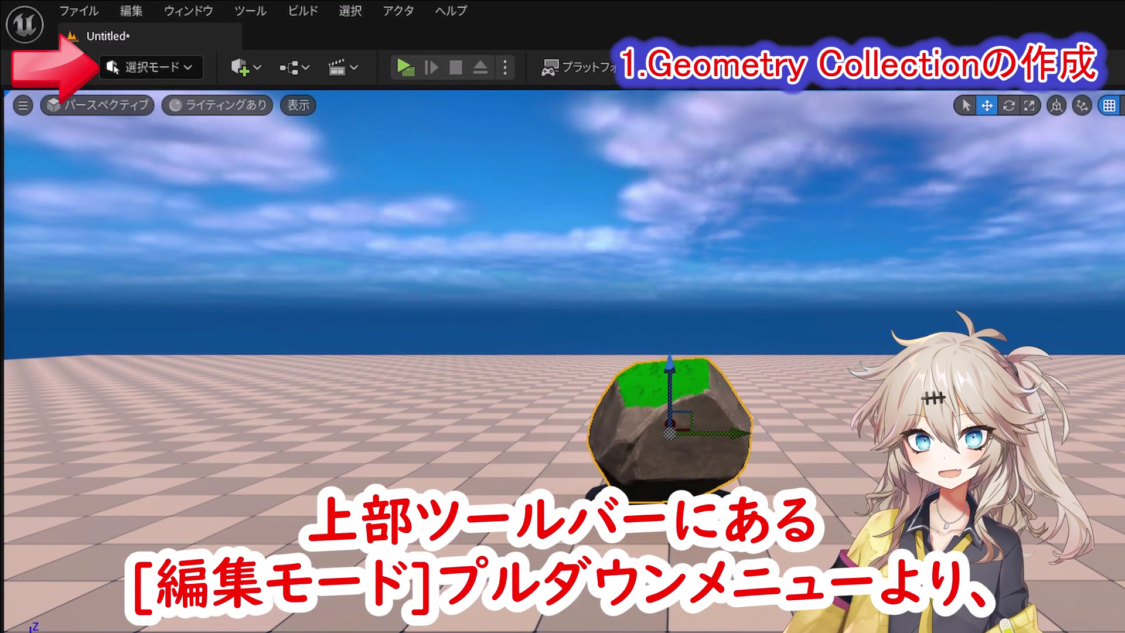
# In Fracture mode, create the geometry collection GC_SM_Rock from the rock and save it in the ChaosDestruction folder.
pyautogui.click(151, 67)
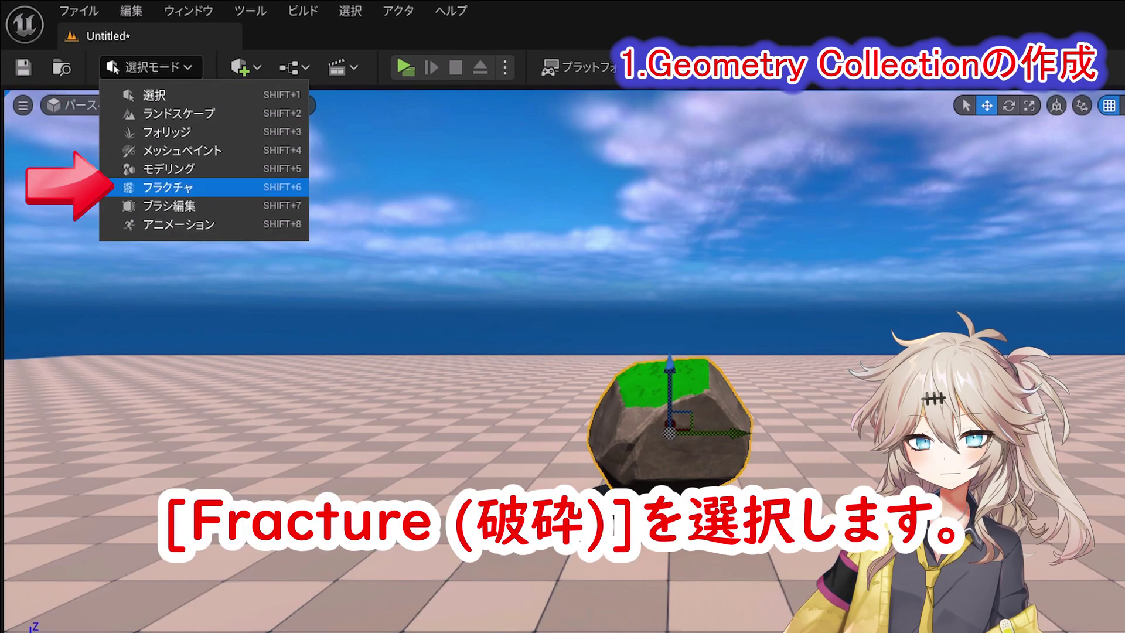
pyautogui.click(167, 186)
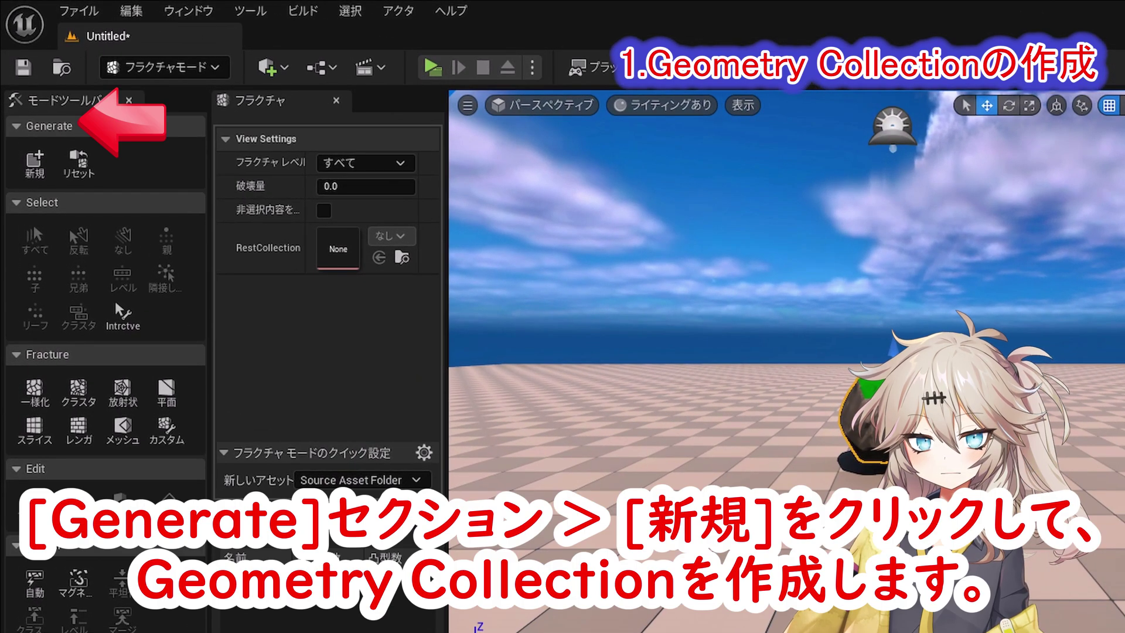
pyautogui.click(34, 164)
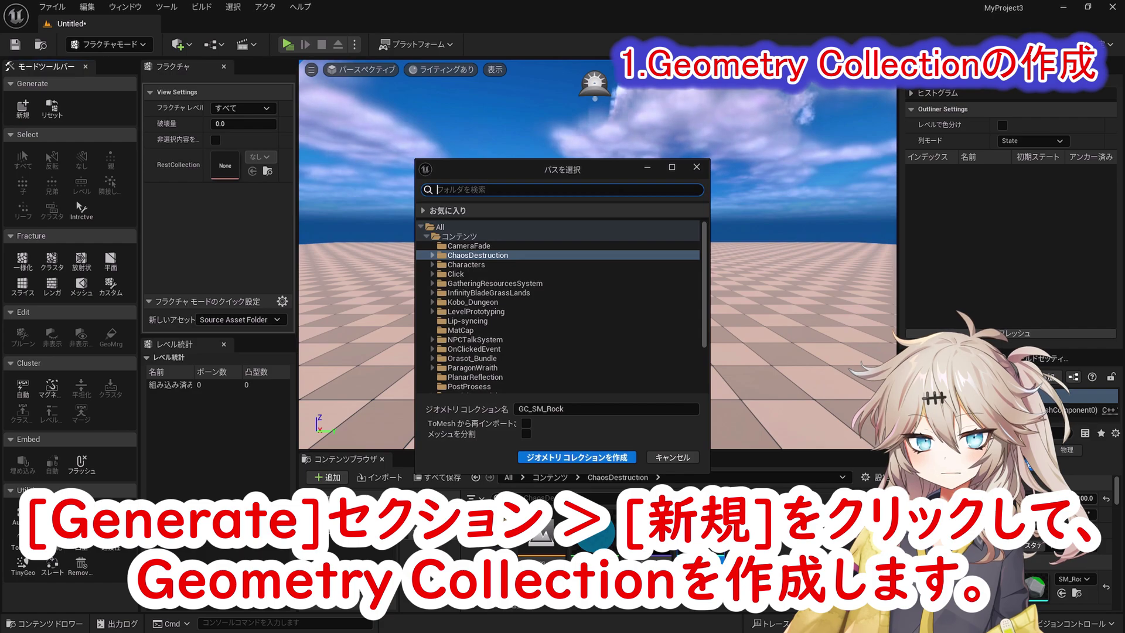
pyautogui.click(478, 255)
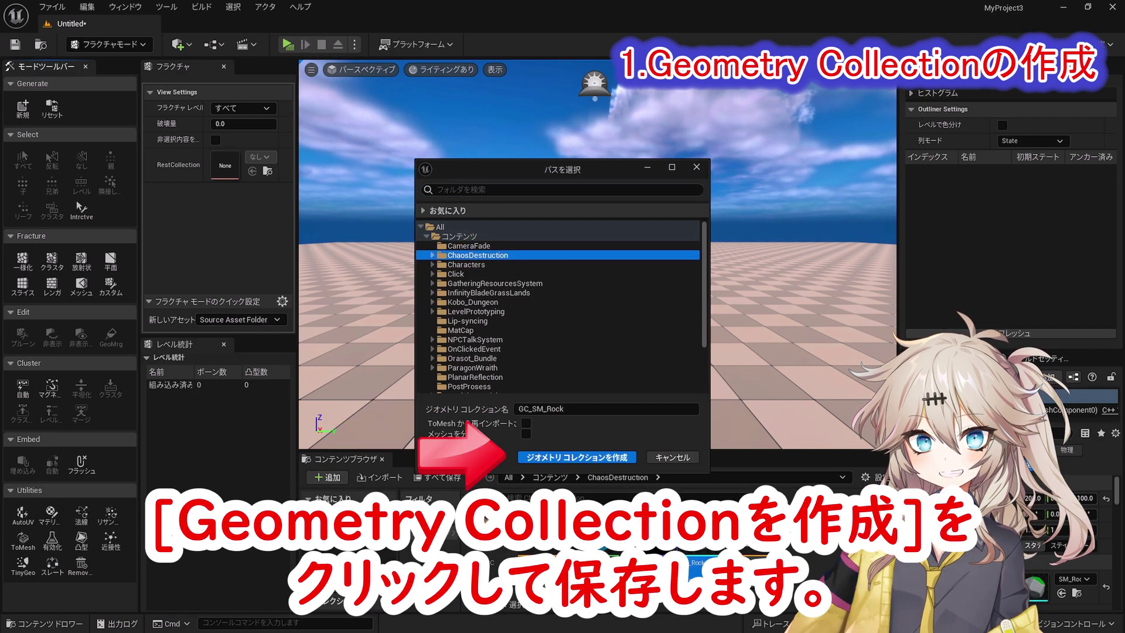
pyautogui.press('Return')
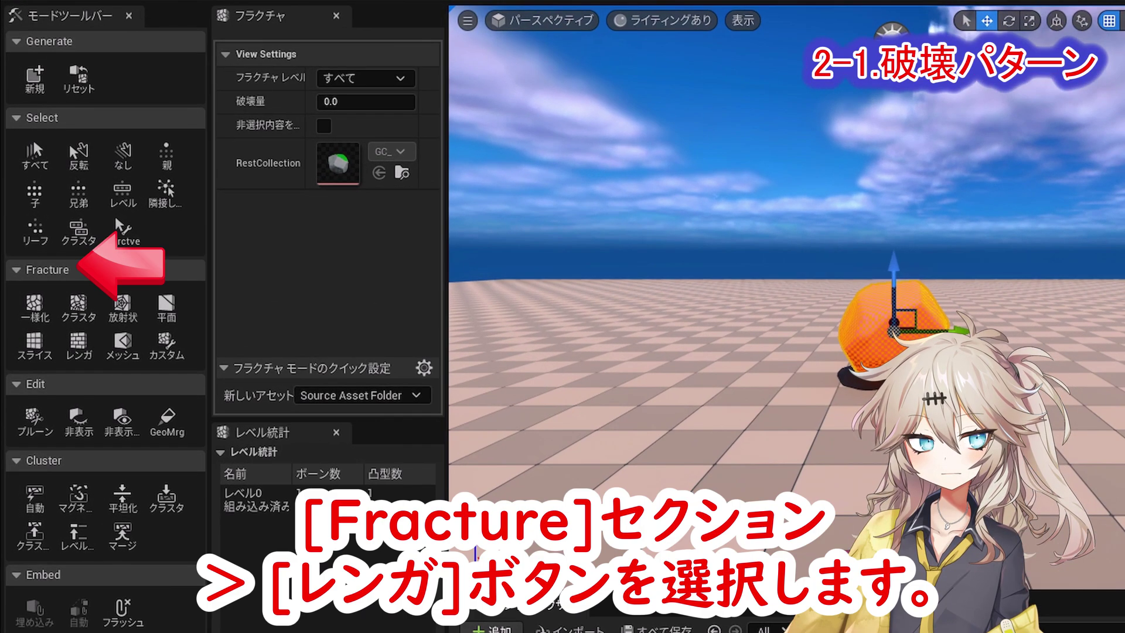
# Preview the Brick, Uniform, Cluster, Radial and Planar fracture patterns on the rock.
pyautogui.click(78, 344)
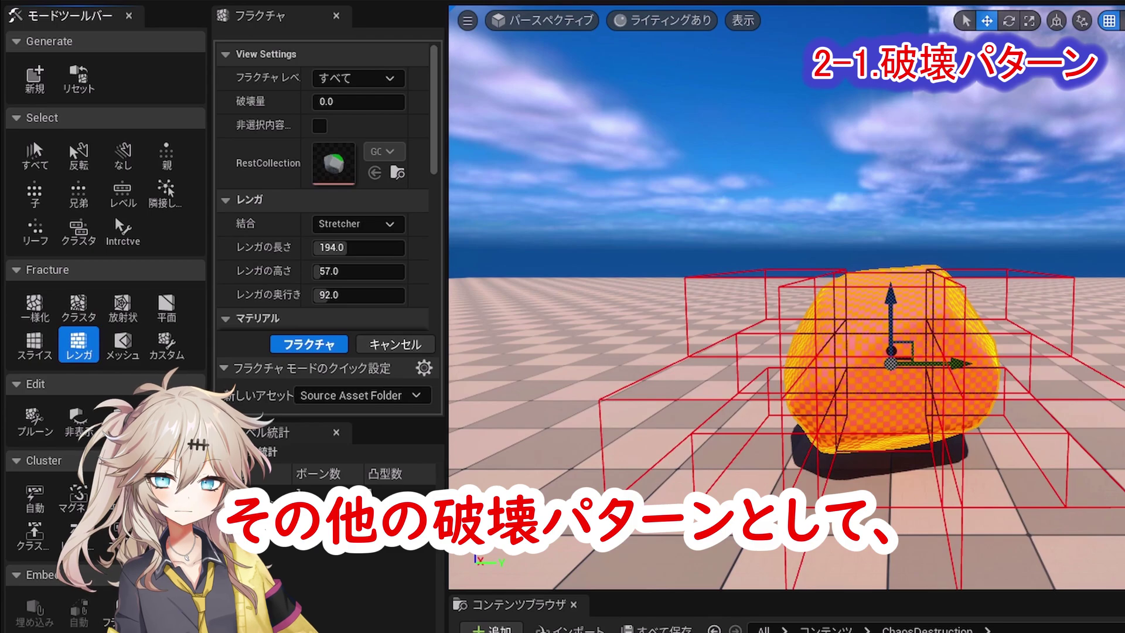
pyautogui.click(34, 307)
pyautogui.click(78, 307)
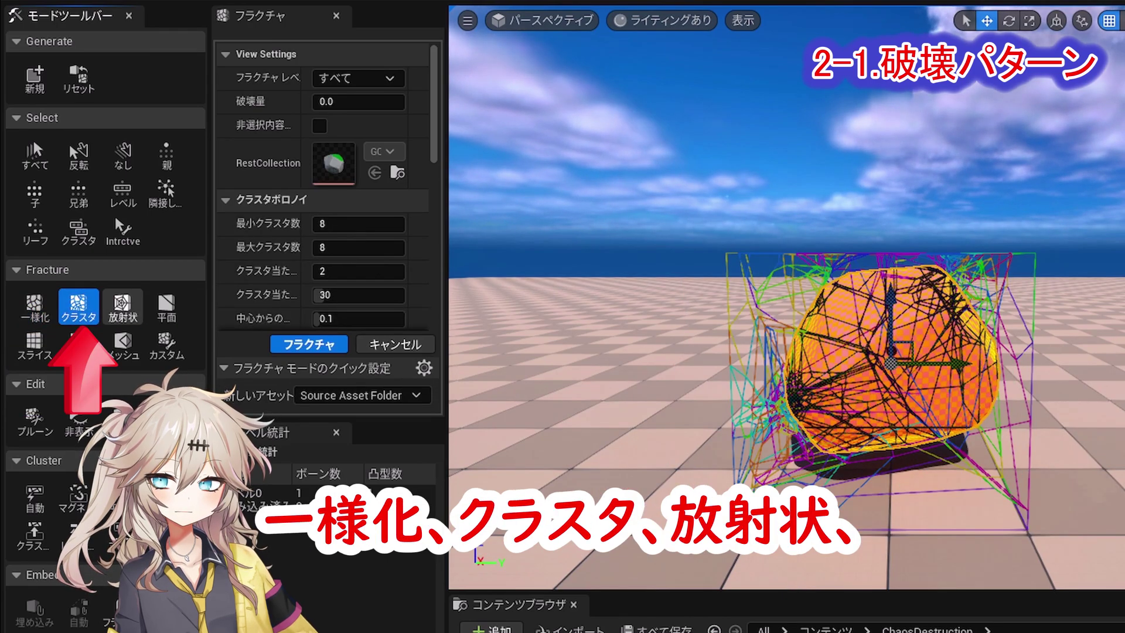
pyautogui.click(122, 307)
pyautogui.click(166, 307)
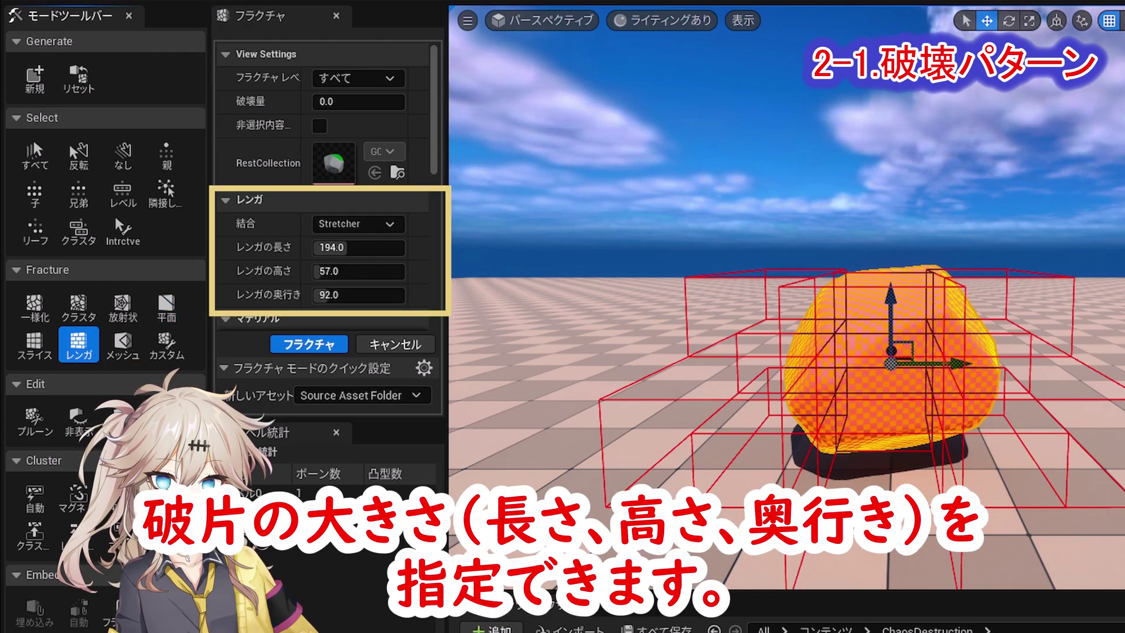
# Fracture the rock with the Brick pattern, using 30 for the brick length, height and depth.
pyautogui.click(359, 248)
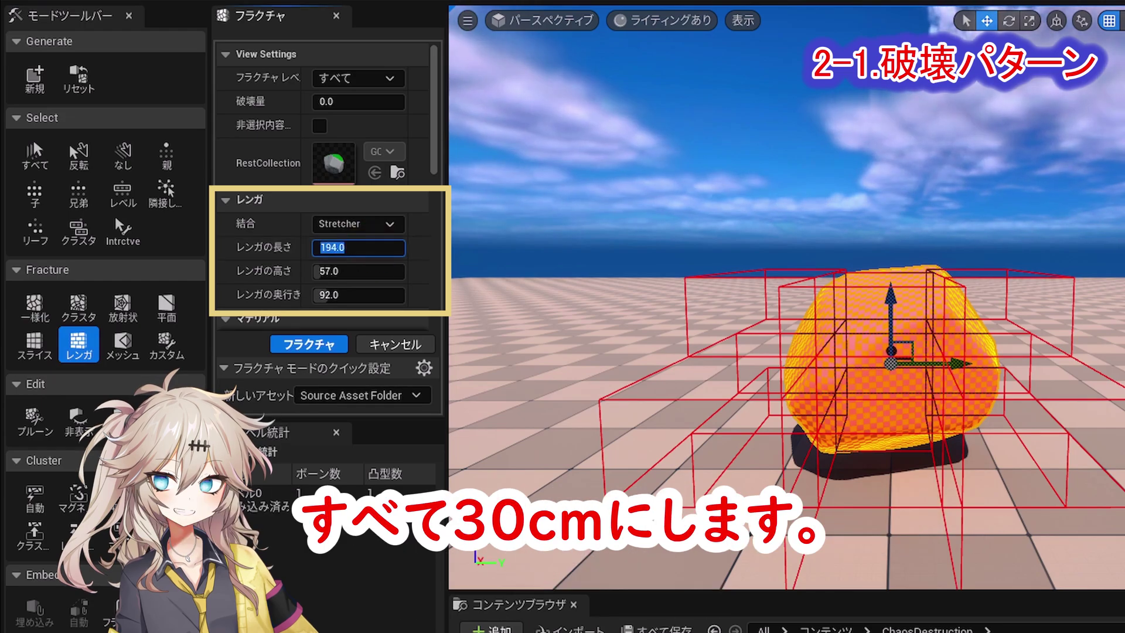
pyautogui.write('30')
pyautogui.press('Tab')
pyautogui.write('30')
pyautogui.press('Tab')
pyautogui.write('30')
pyautogui.press('Tab')
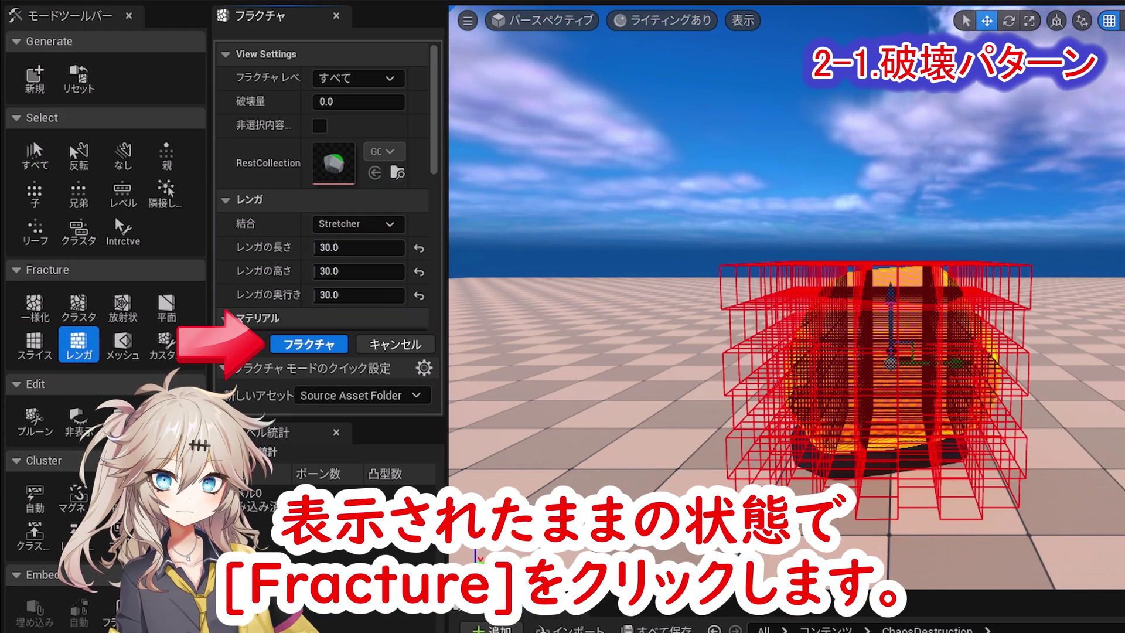
pyautogui.click(308, 344)
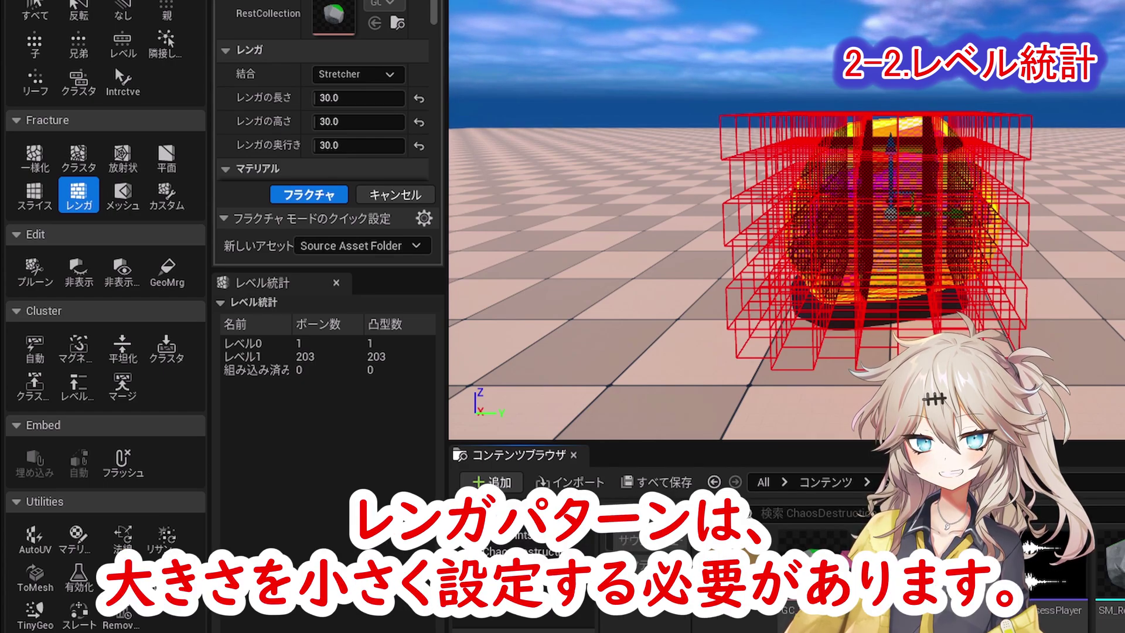
# Fracture the rock's pieces again with the Brick pattern, using 10 for the brick length, height and depth.
pyautogui.click(359, 98)
pyautogui.write('10')
pyautogui.press('Tab')
pyautogui.write('10')
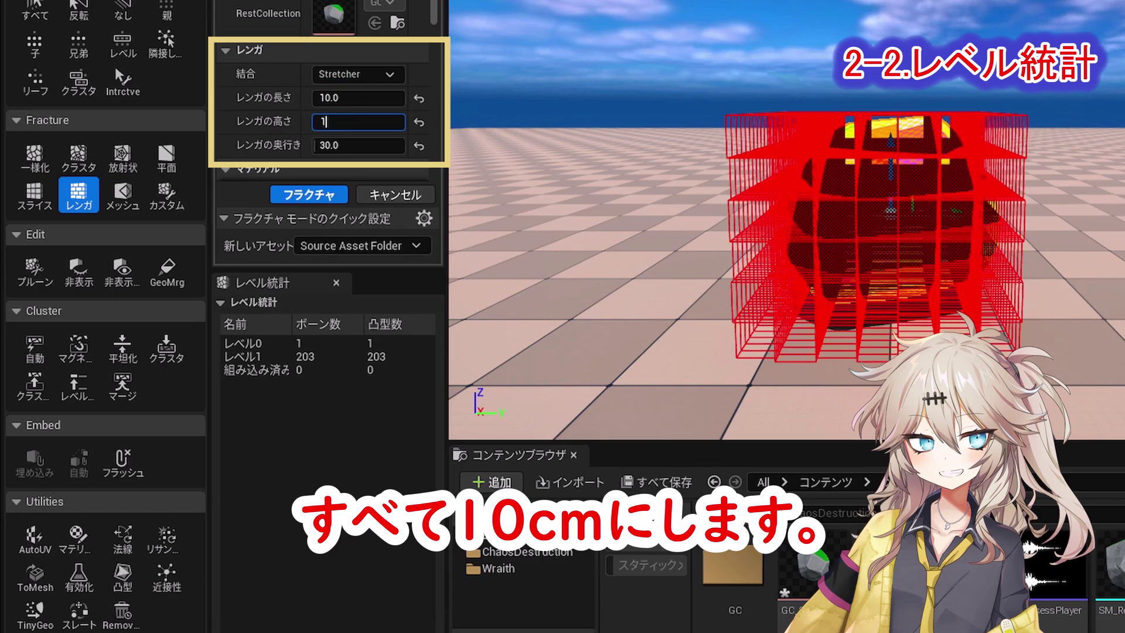
pyautogui.press('Tab')
pyautogui.write('10')
pyautogui.press('Return')
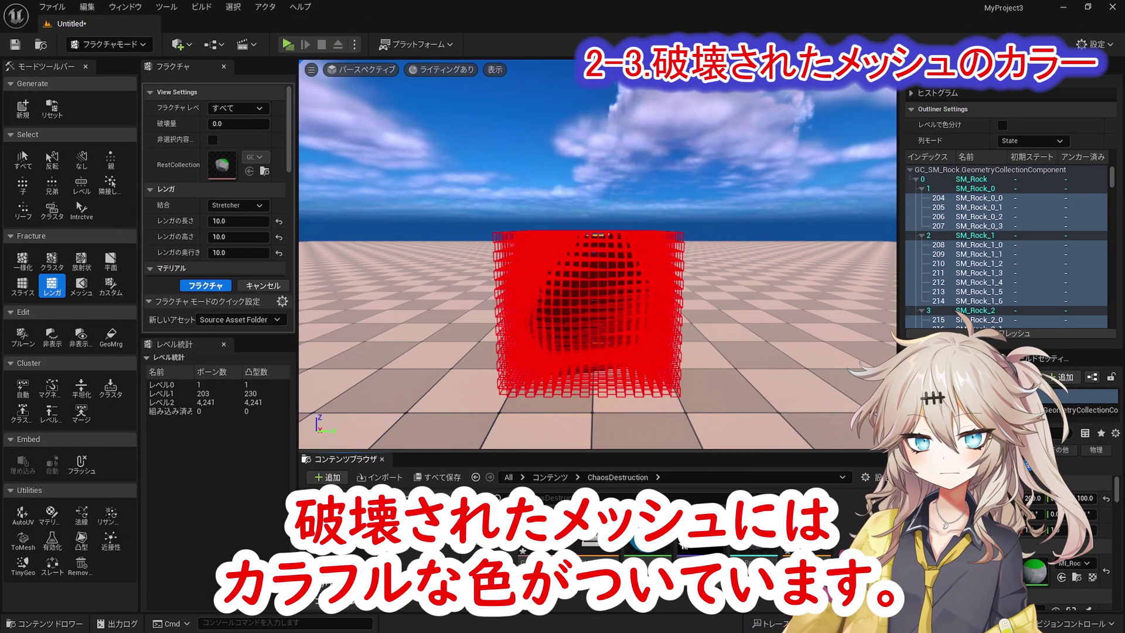
# Hide the fractured rock's bone colors and toggle the Show Bone Colors option in its General settings.
pyautogui.click(803, 316)
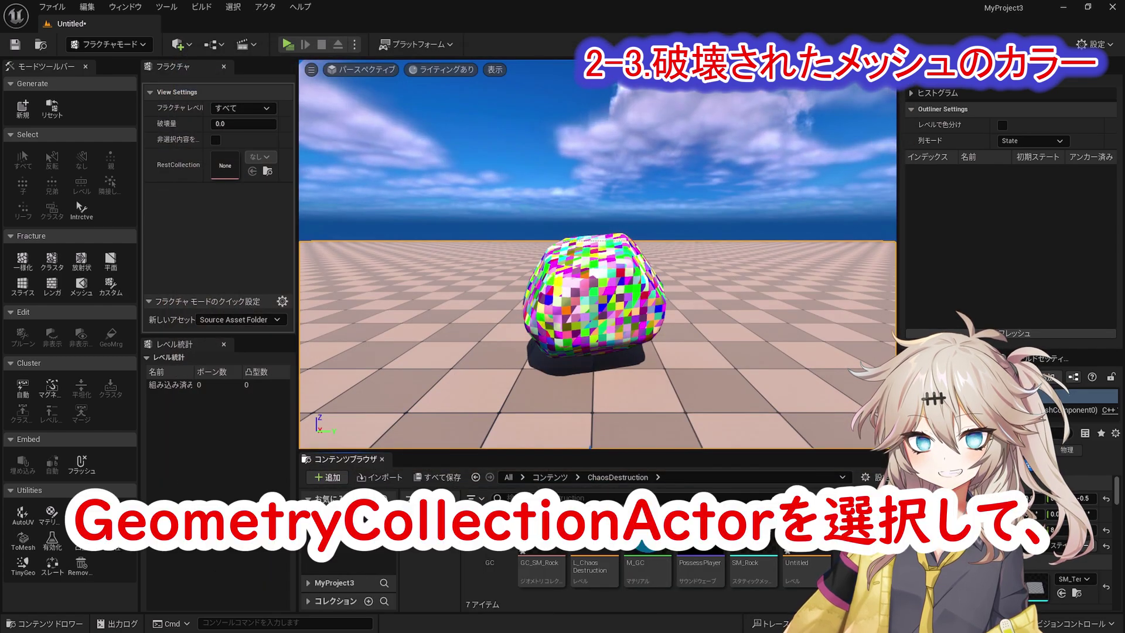
pyautogui.click(590, 276)
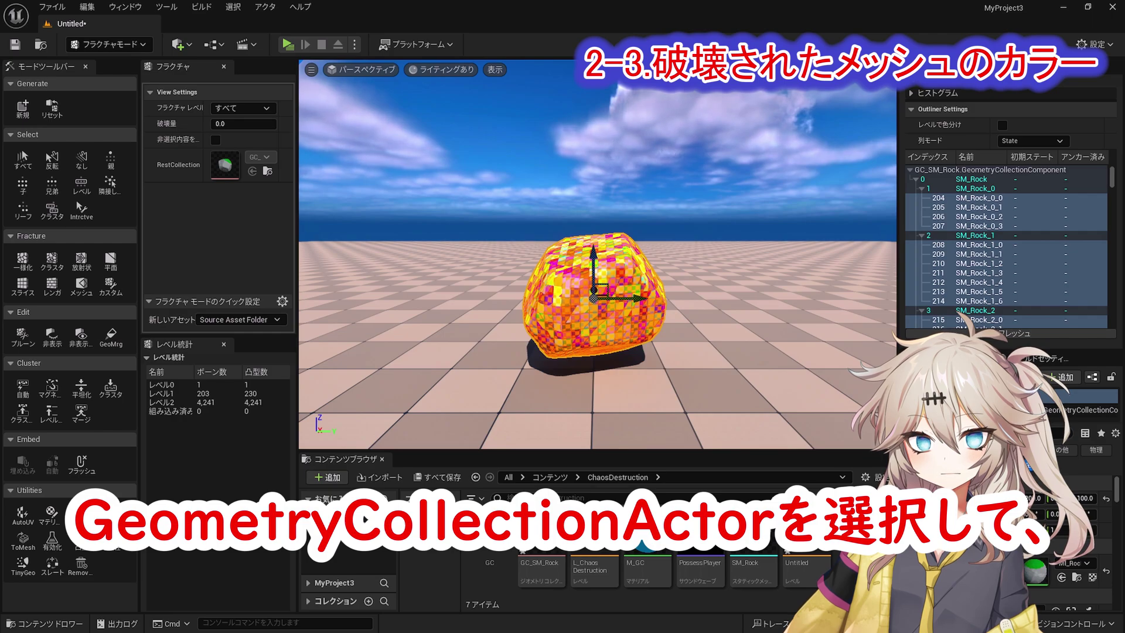
pyautogui.hotkey('shift', 'b')
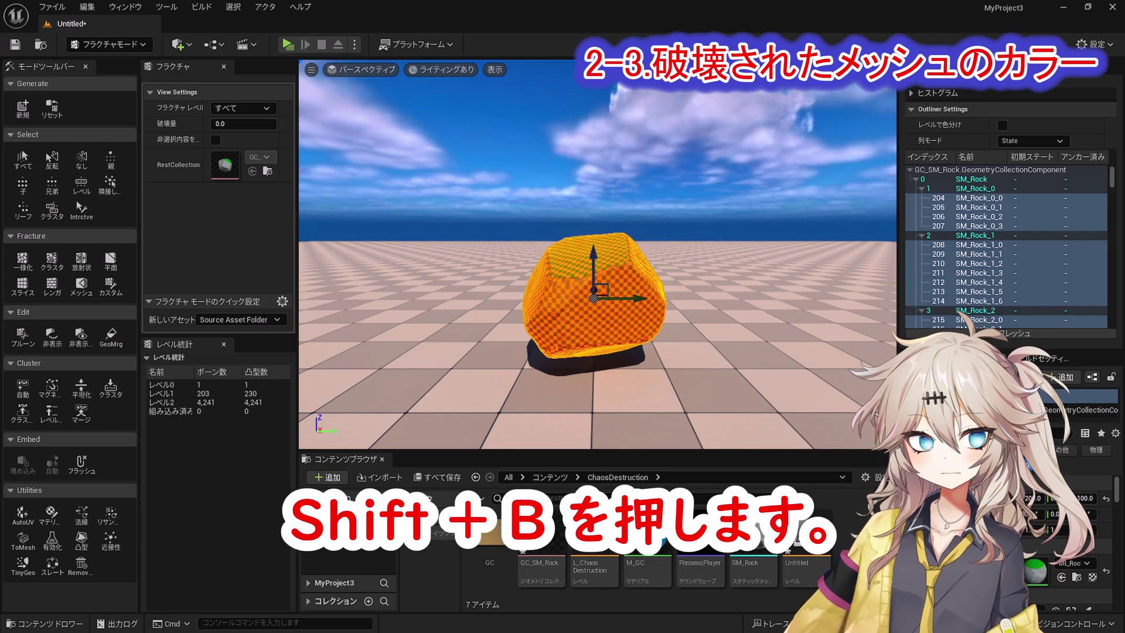
pyautogui.click(761, 324)
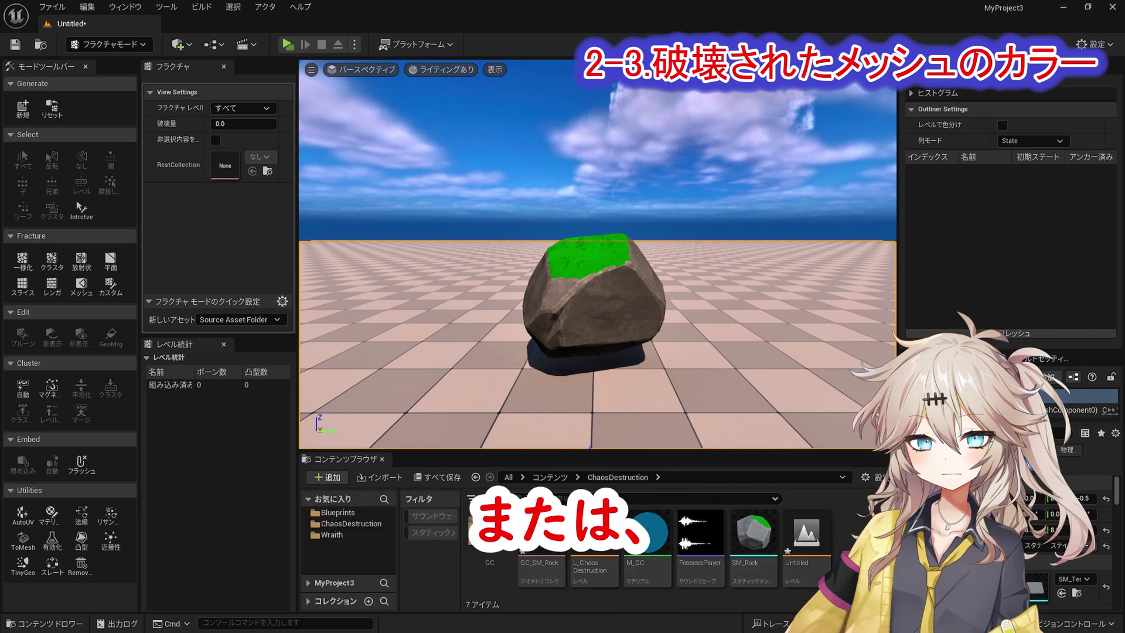
pyautogui.click(612, 281)
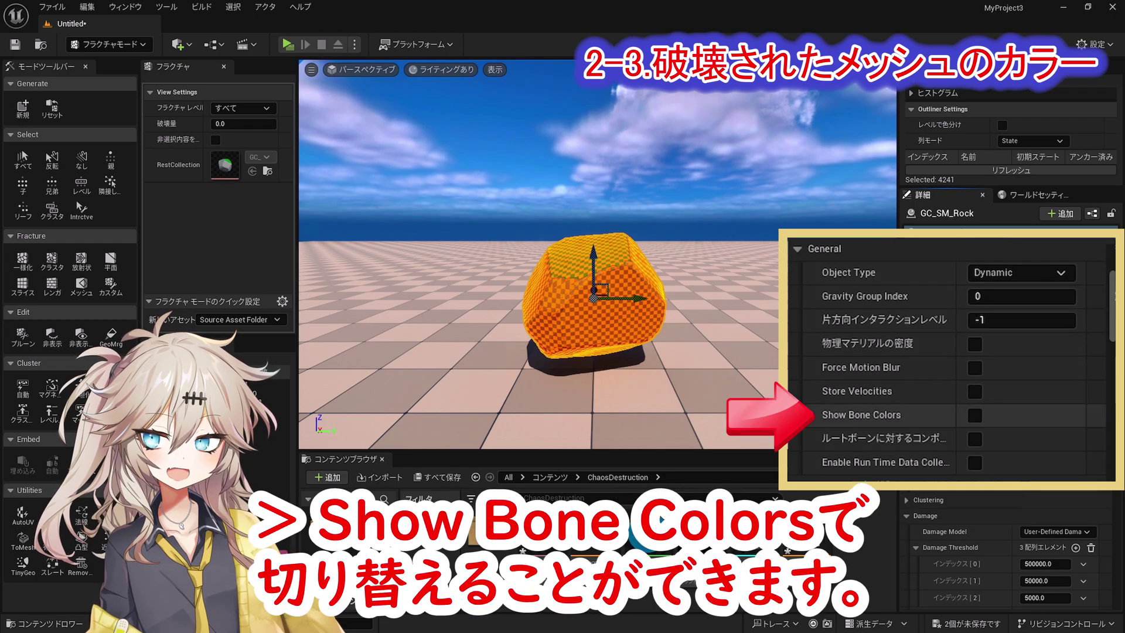
pyautogui.click(974, 415)
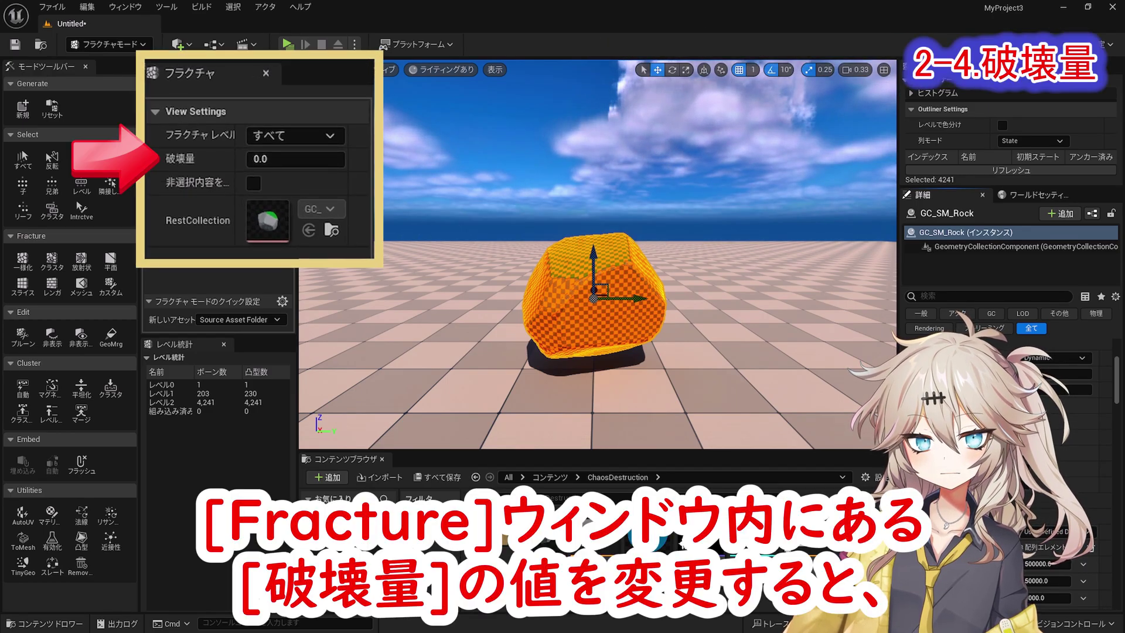
# Preview the rock breaking apart with an explode amount (破壊量) of 1, and return the amount to 0.
pyautogui.click(276, 157)
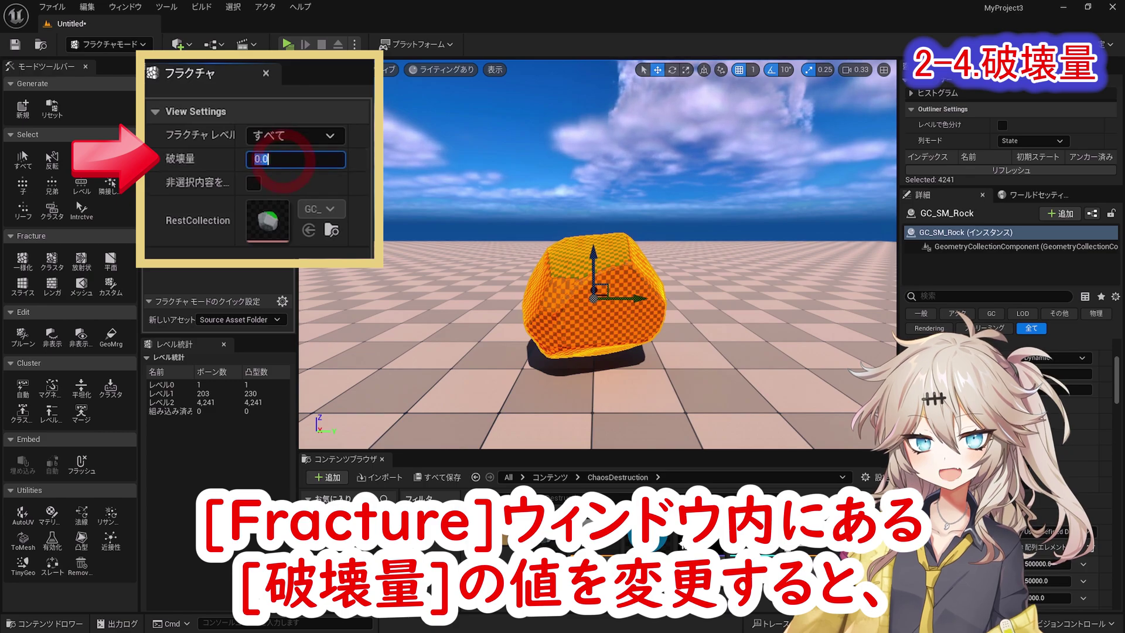
pyautogui.write('1')
pyautogui.press('Return')
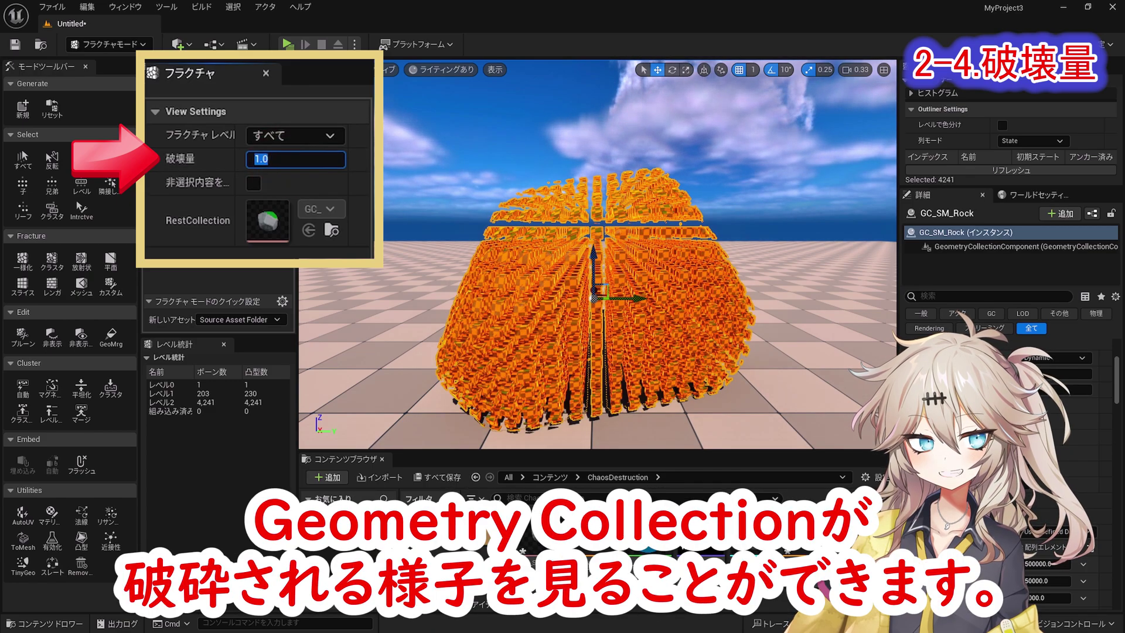
pyautogui.write('0')
pyautogui.press('Return')
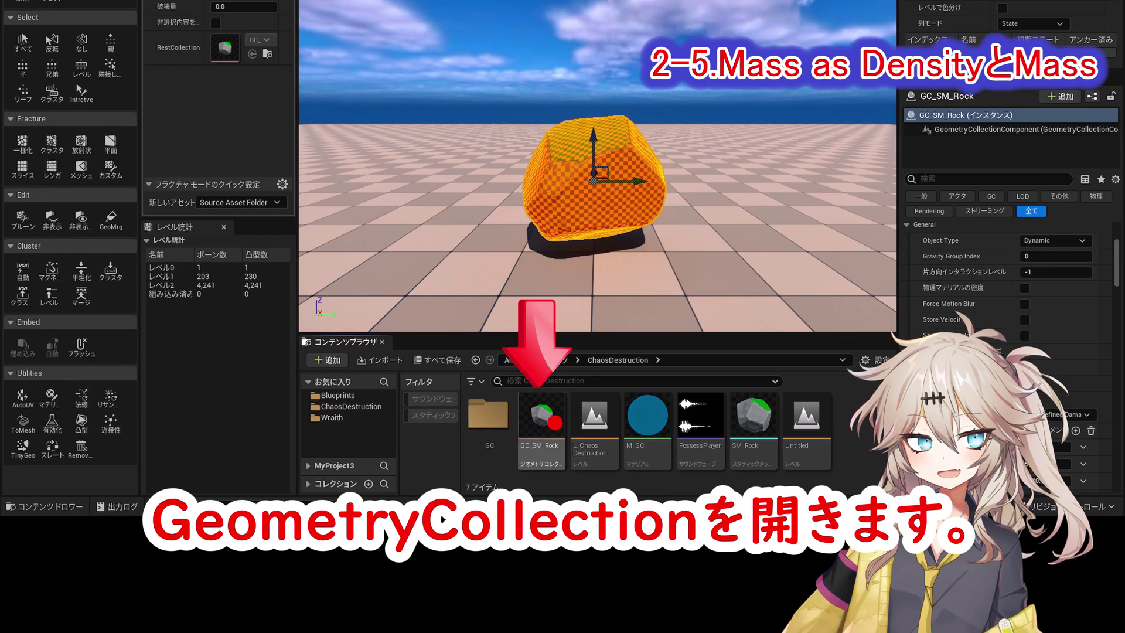
# Open the GC_SM_Rock asset and set its collision Mass to 5000, keeping Mass as Density enabled.
pyautogui.doubleClick(541, 416)
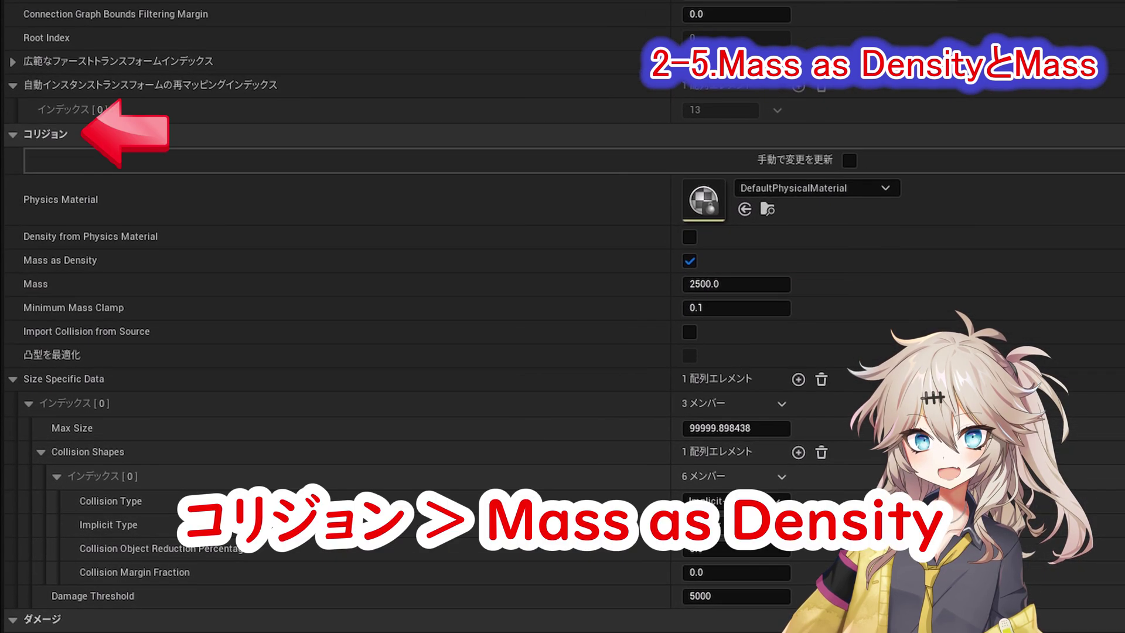
pyautogui.moveTo(73, 260)
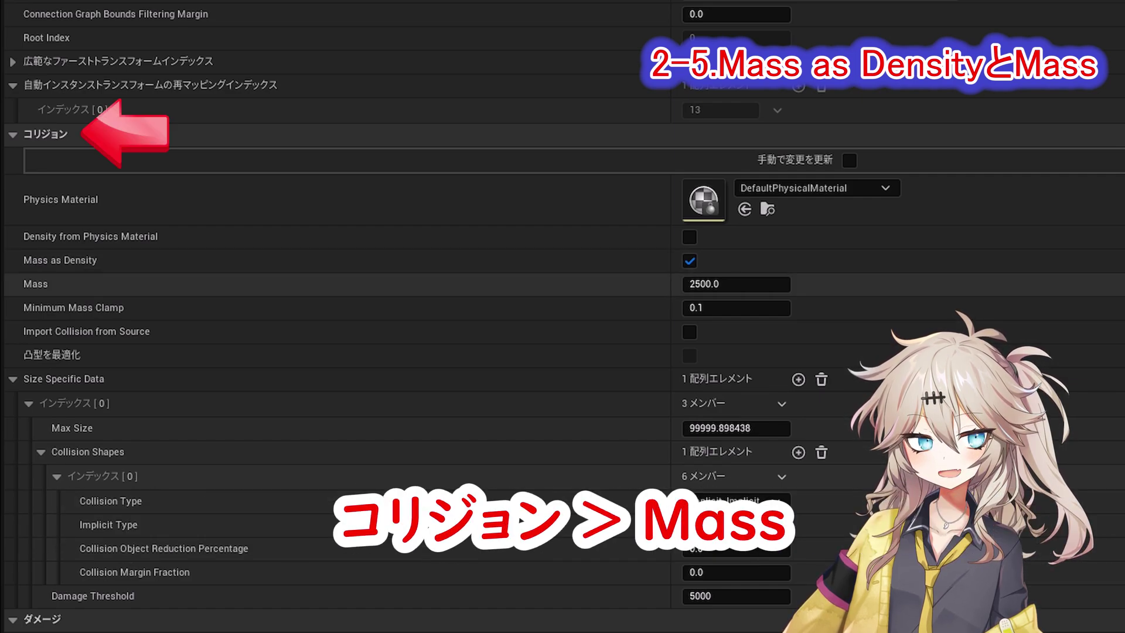
pyautogui.moveTo(41, 284)
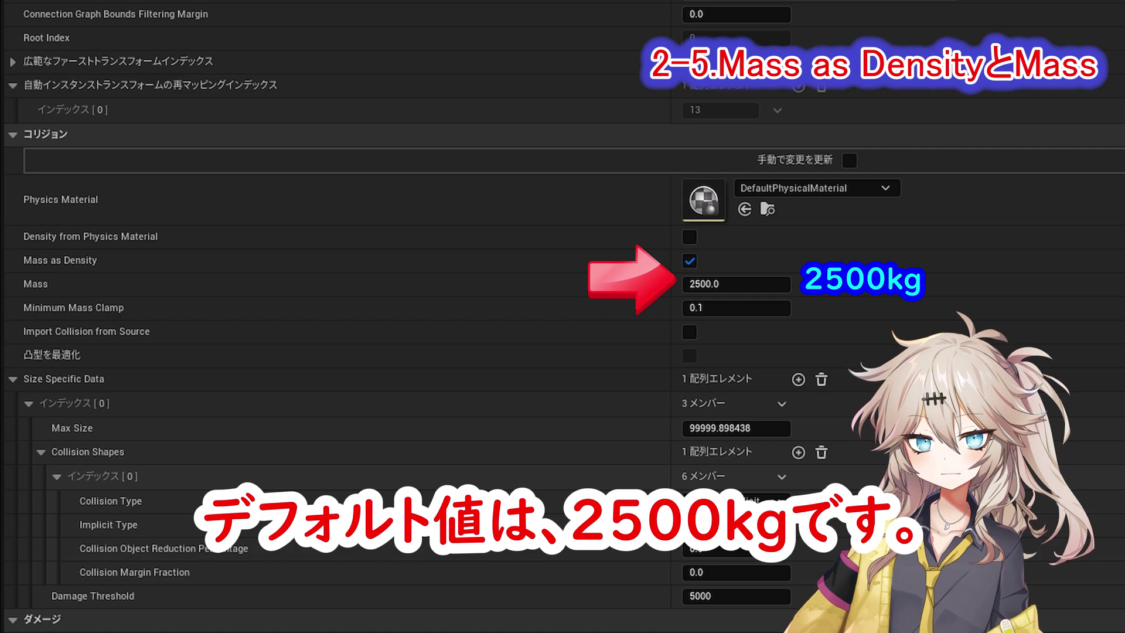
pyautogui.click(736, 283)
pyautogui.write('5000')
pyautogui.press('Return')
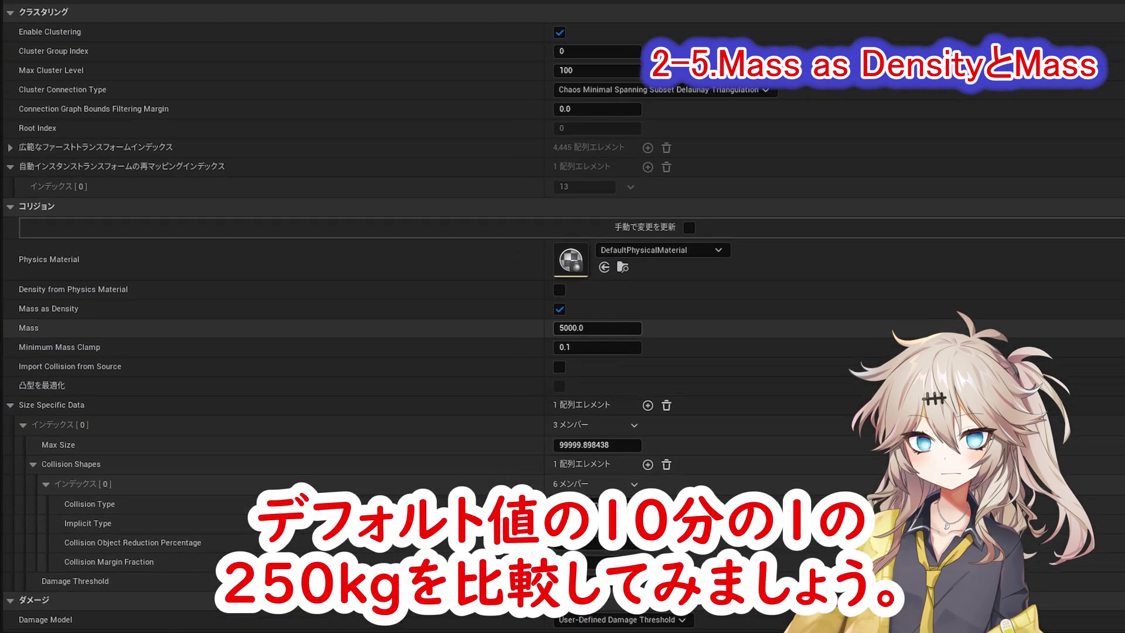
# Set the geometry collection's Mass to 250 for comparison with the 5000 kg rock, and end the play test.
pyautogui.click(490, 361)
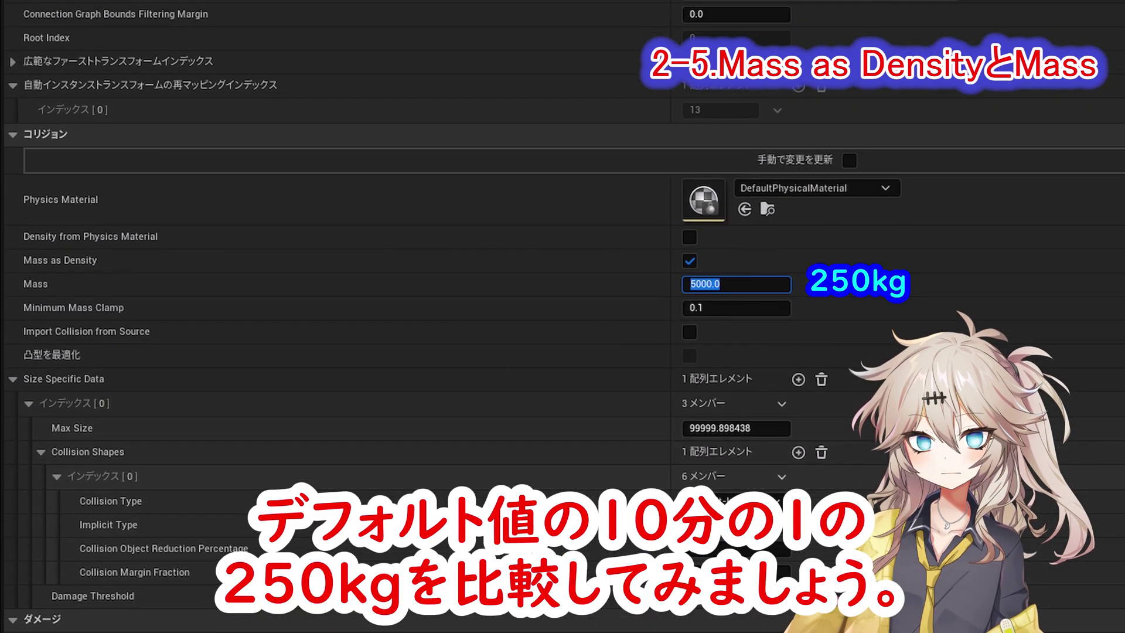
pyautogui.write('250')
pyautogui.press('Return')
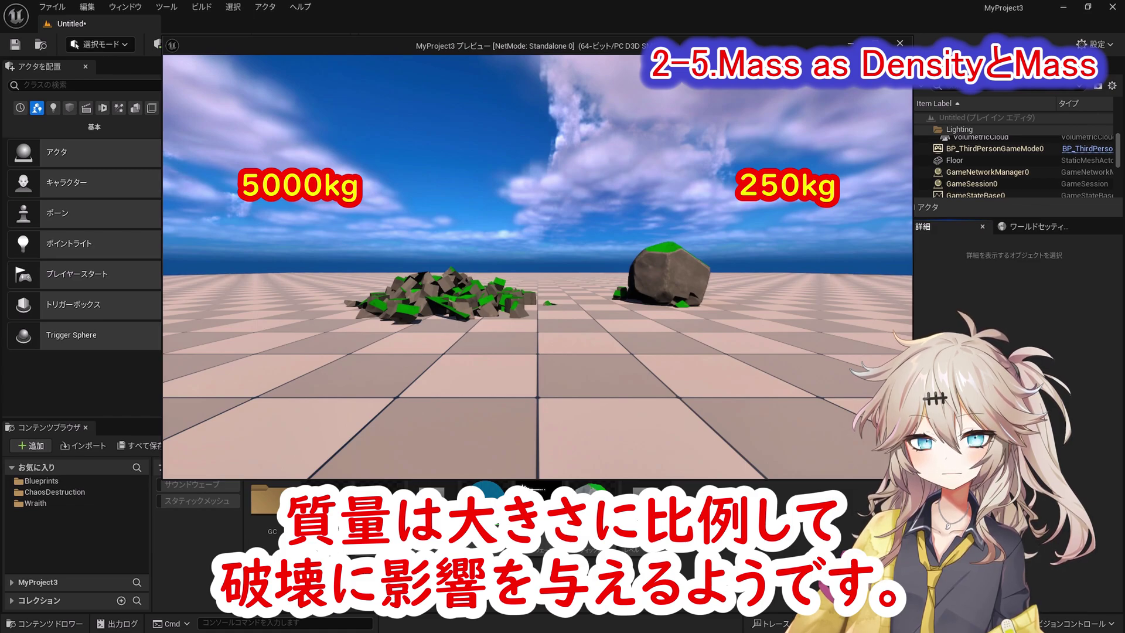
pyautogui.press('Escape')
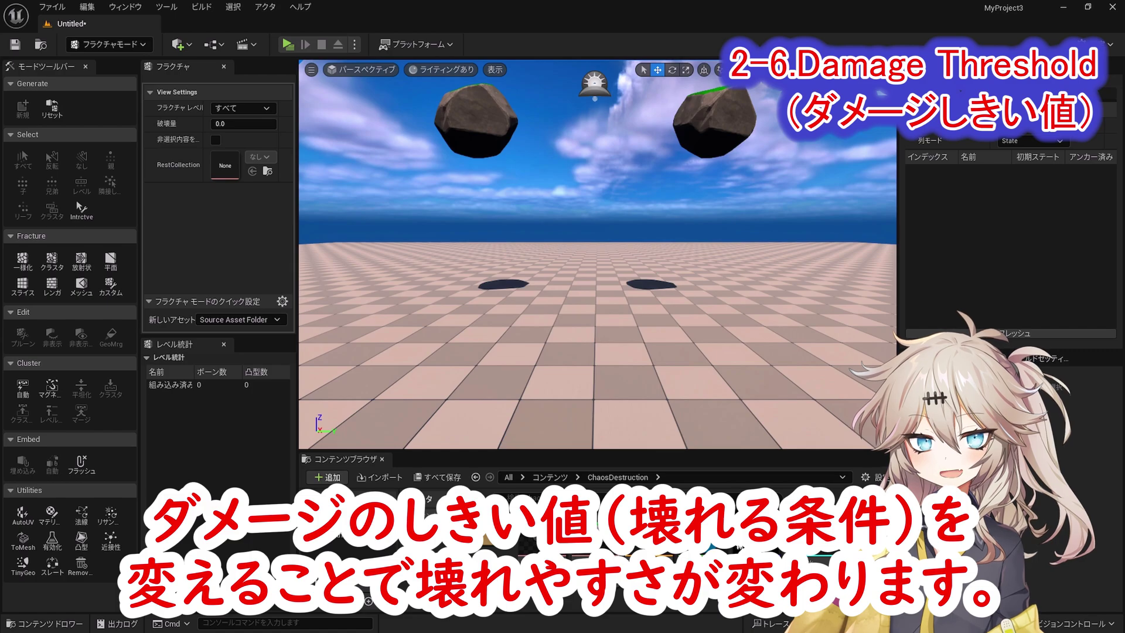
# Set Index [0] of the Damage Threshold to 1 for the GC_SM_Rock1 rock.
pyautogui.click(476, 122)
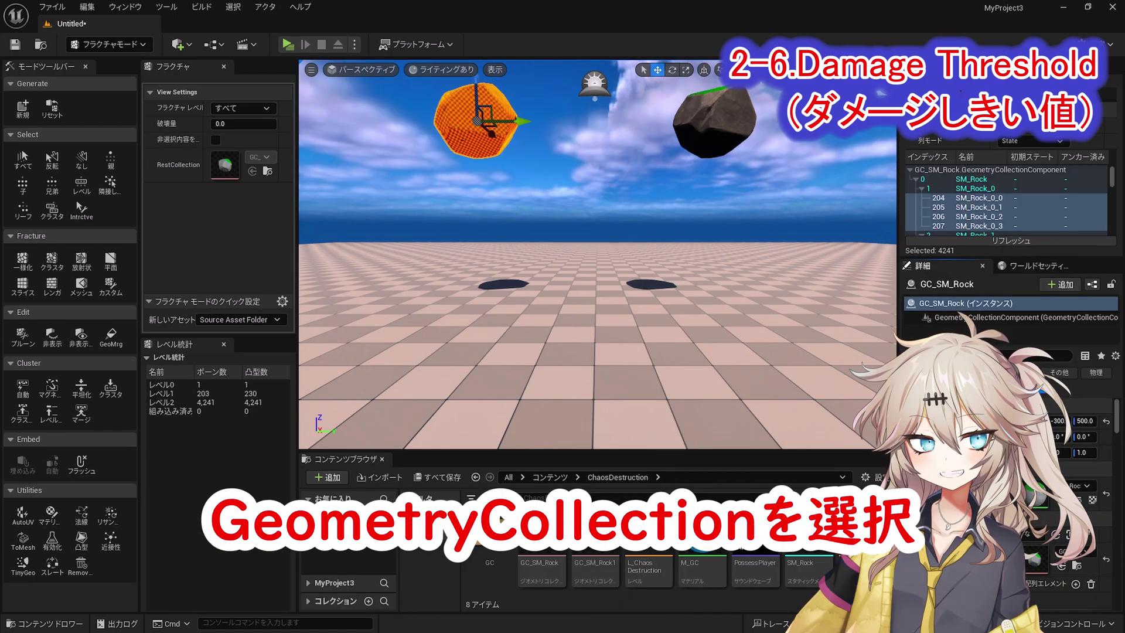
pyautogui.moveTo(1117, 408); pyautogui.dragTo(1116, 442)
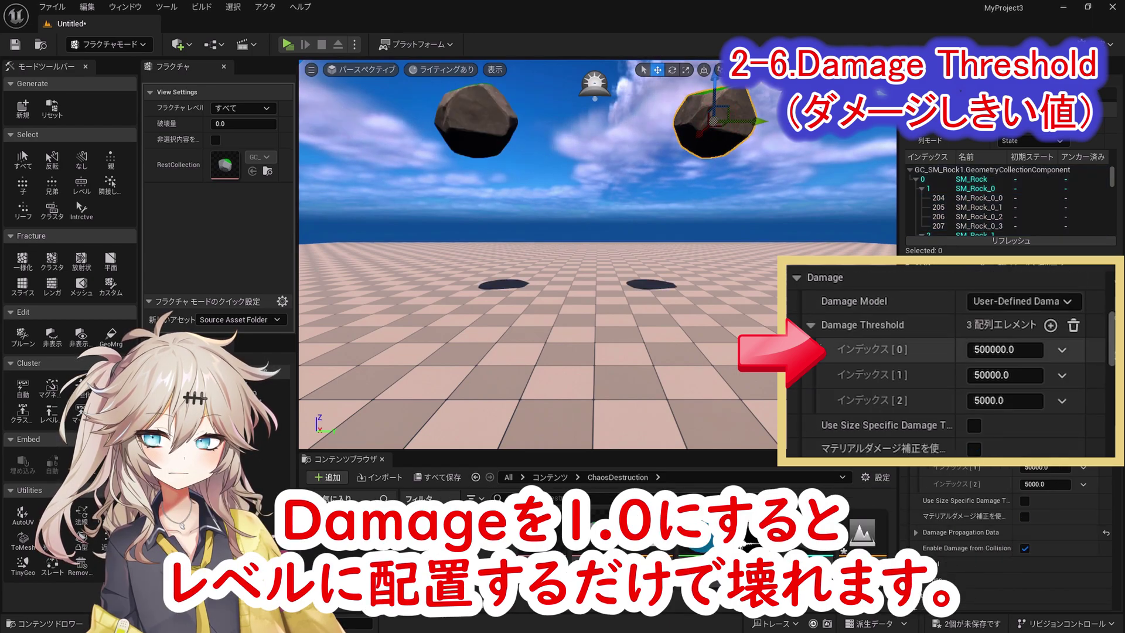
pyautogui.click(1005, 350)
pyautogui.write('1')
pyautogui.press('Return')
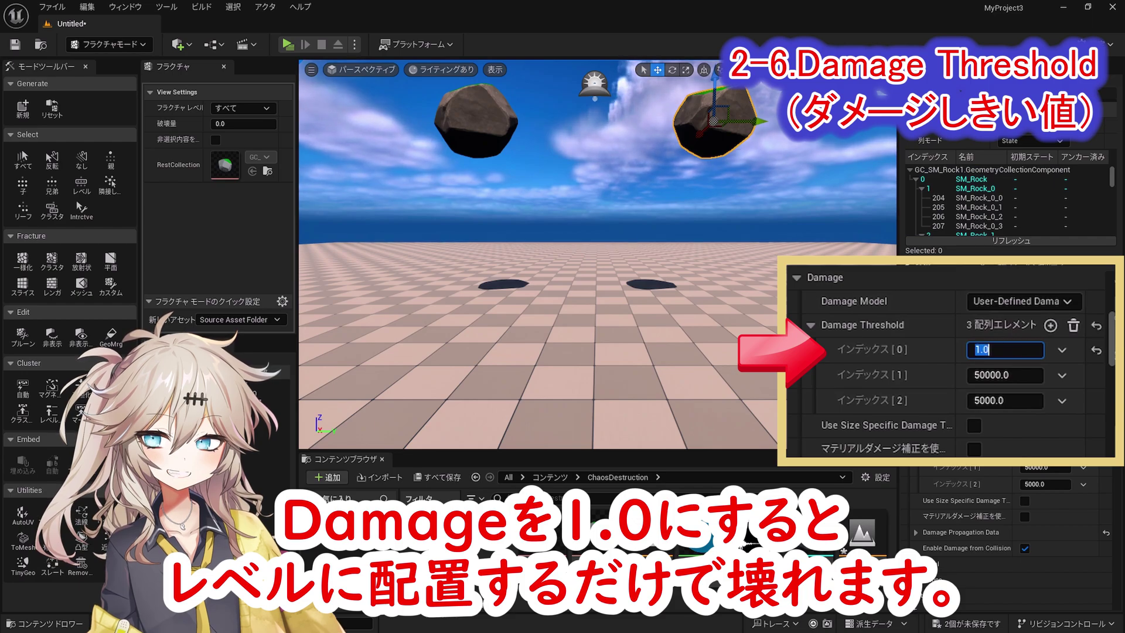
# Set the Z location of both GC_SM_Rock and GC_SM_Rock1 to 100 and start a play test to compare their damage thresholds.
pyautogui.click(477, 122)
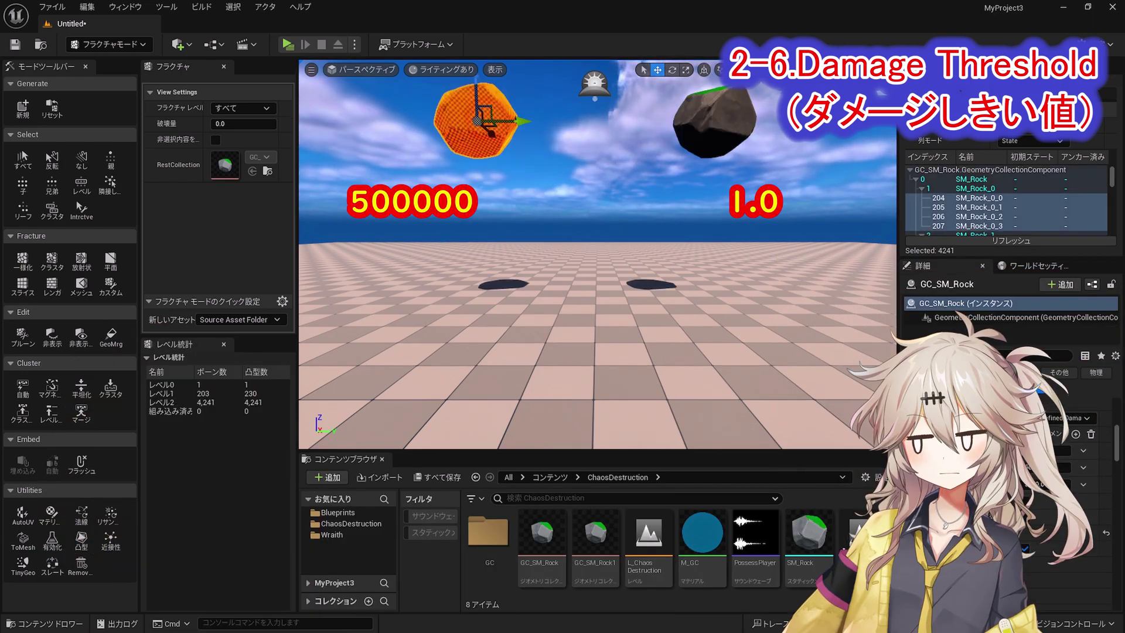
pyautogui.keyDown('ctrl'); pyautogui.click(714, 123); pyautogui.keyUp('ctrl')
pyautogui.scroll(5, 1083, 422)
pyautogui.click(1084, 365)
pyautogui.write('100')
pyautogui.press('Return')
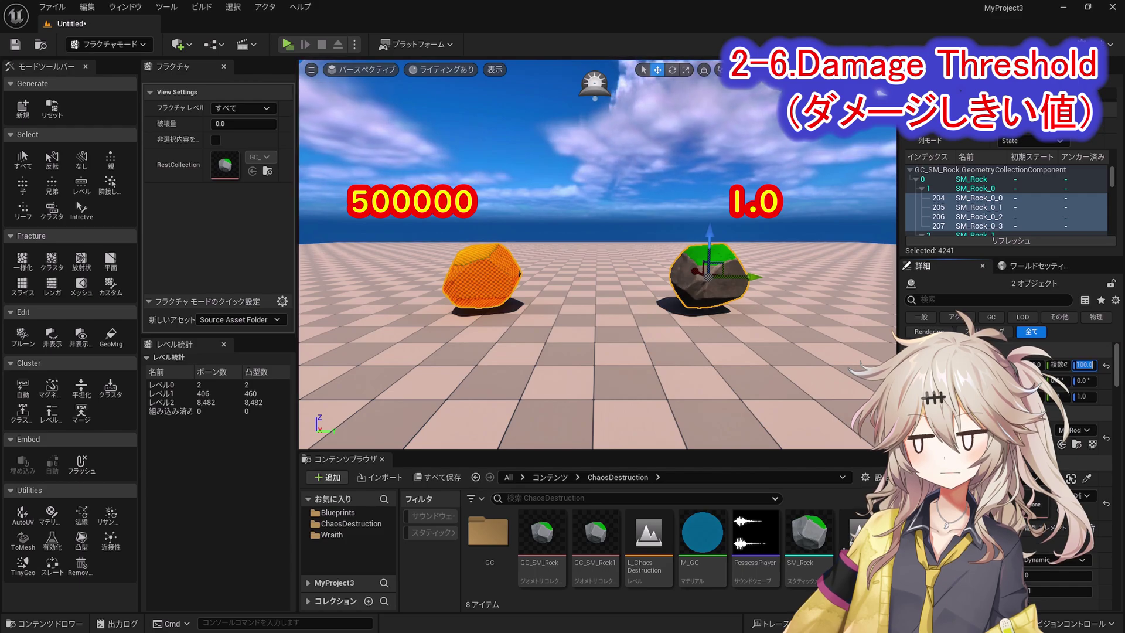
pyautogui.hotkey('alt', 'p')
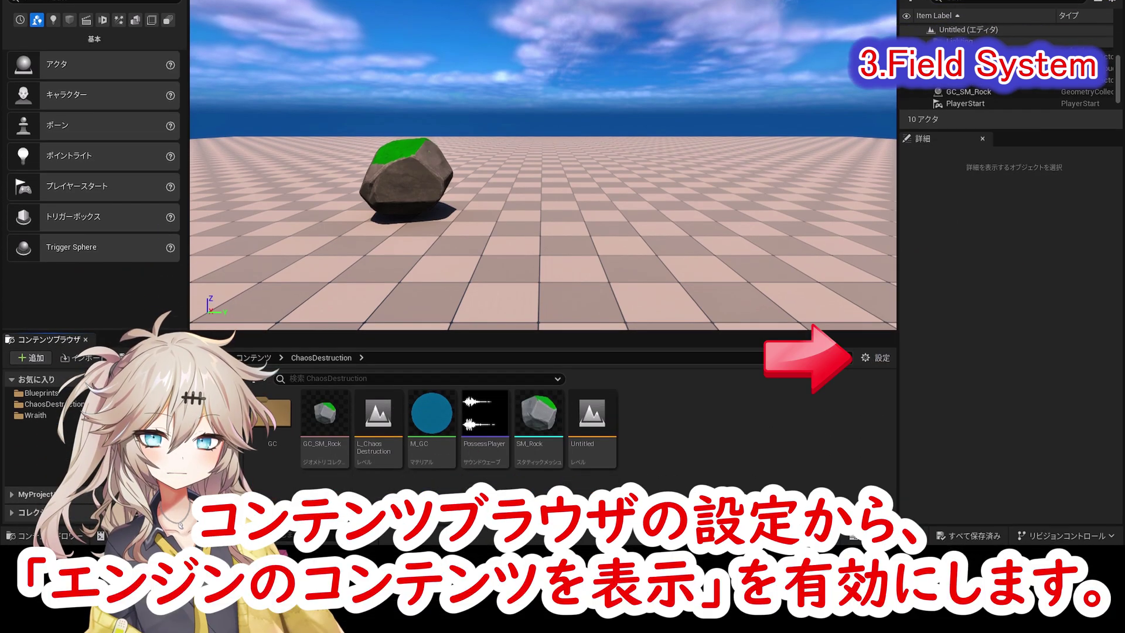
# Show engine content in the Content Browser, then search the Engine folder for "FS_" and select the AnchorField_Generic, MasterField and Sleep field assets.
pyautogui.click(875, 358)
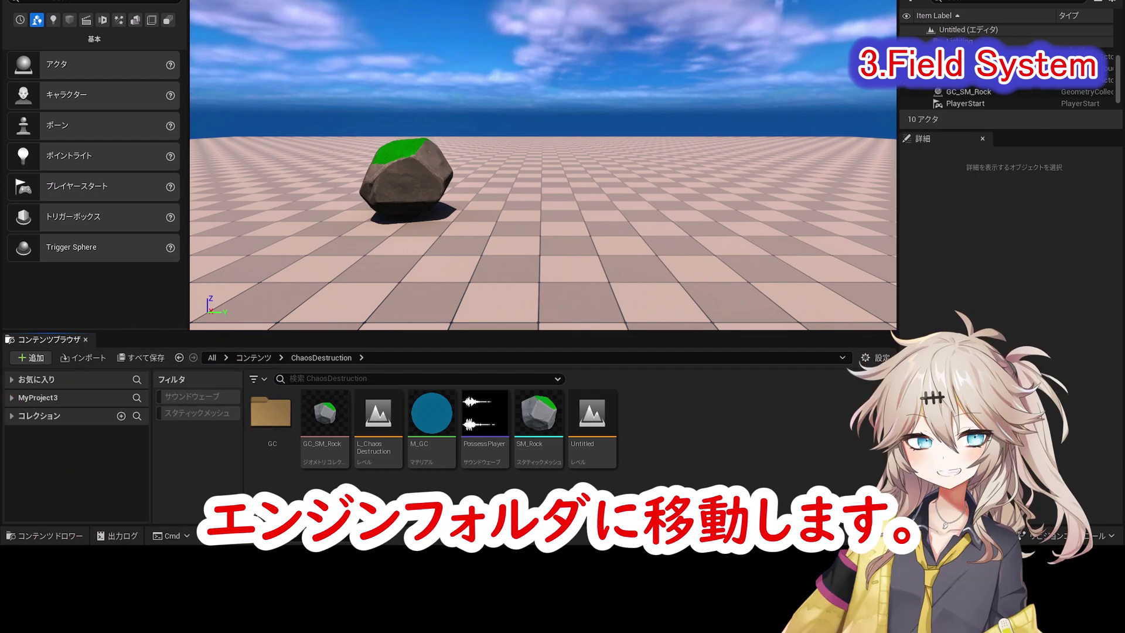
pyautogui.click(46, 497)
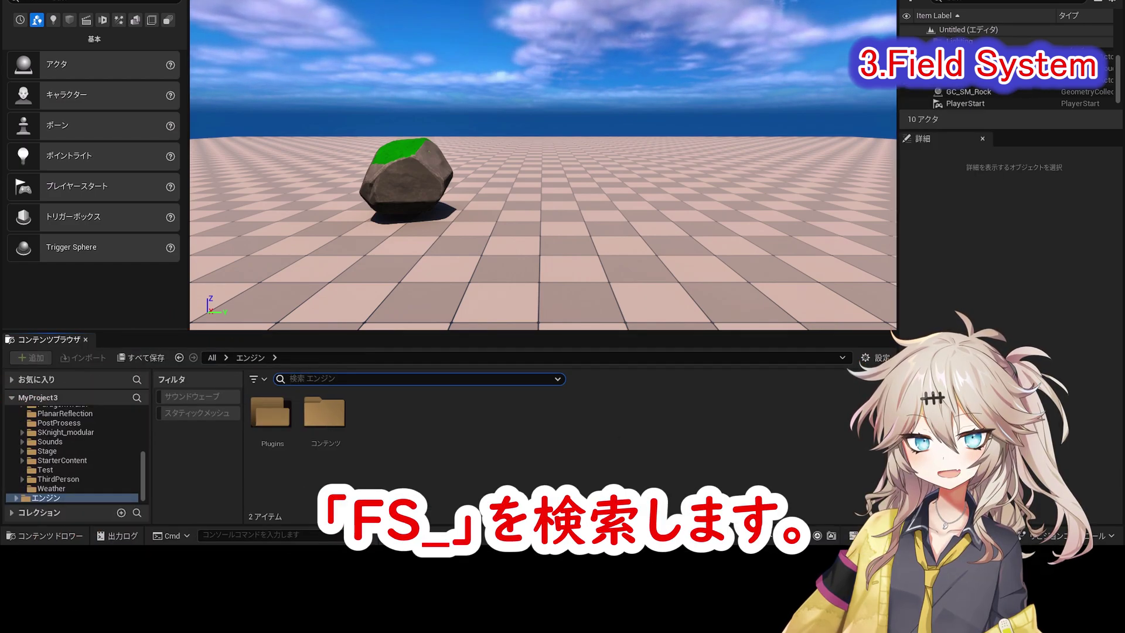
pyautogui.write('FS_')
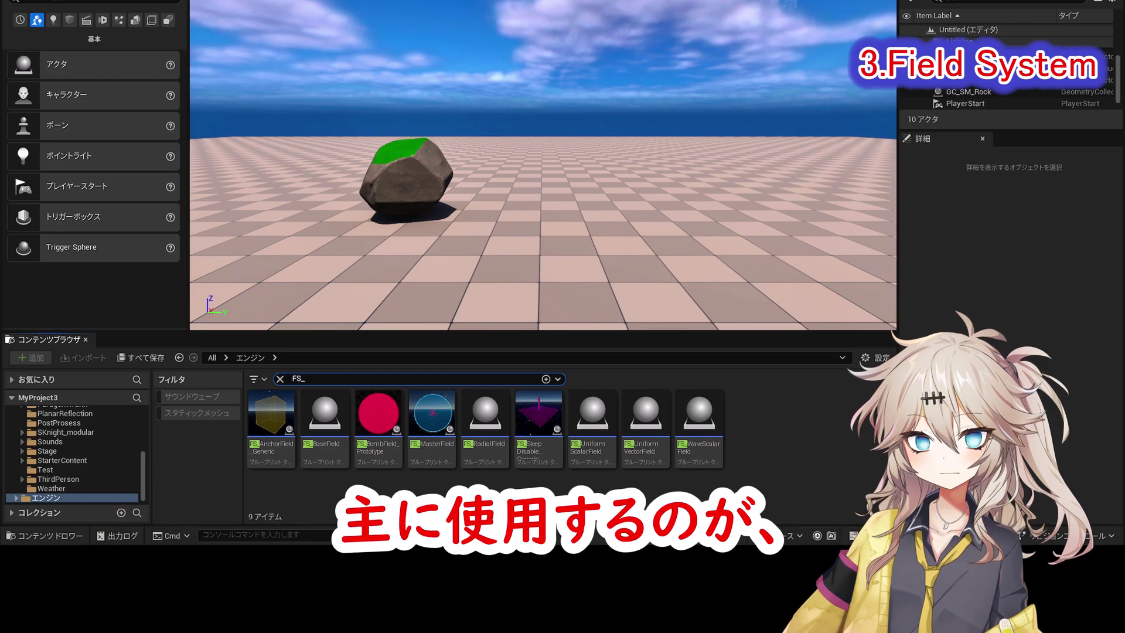
pyautogui.click(270, 429)
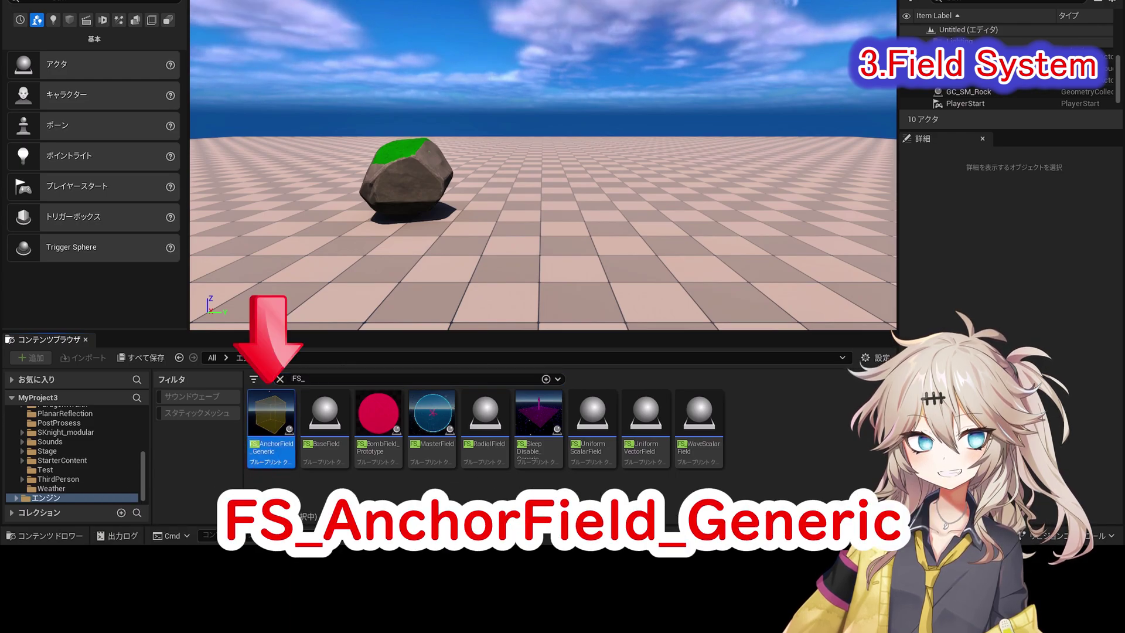
pyautogui.keyDown('ctrl'); pyautogui.click(436, 462); pyautogui.keyUp('ctrl')
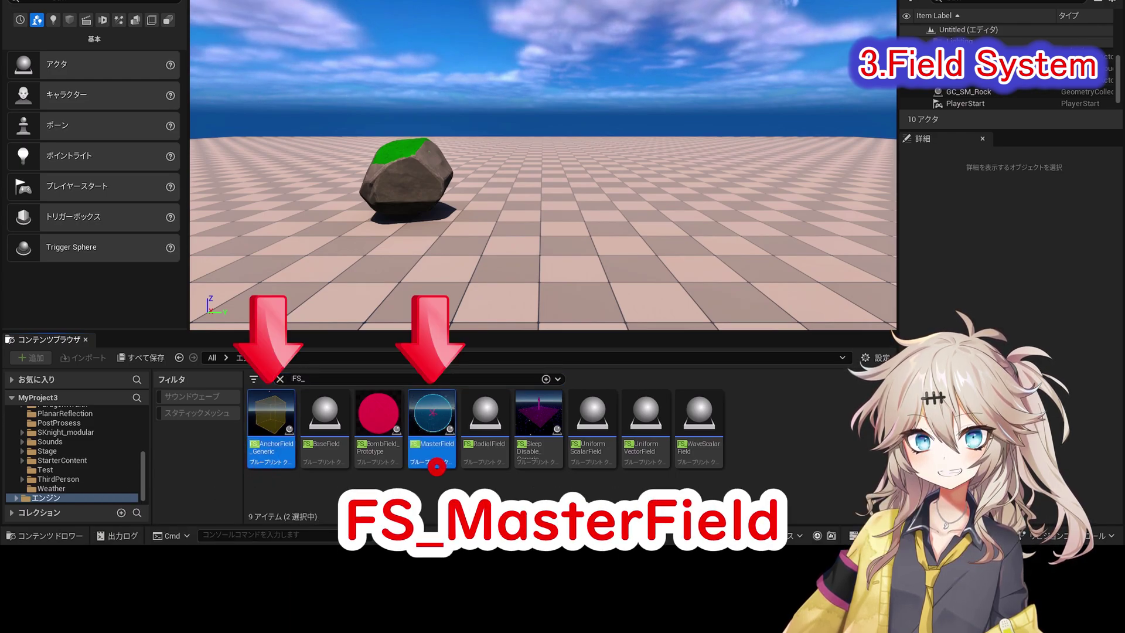
pyautogui.keyDown('ctrl'); pyautogui.click(538, 442); pyautogui.keyUp('ctrl')
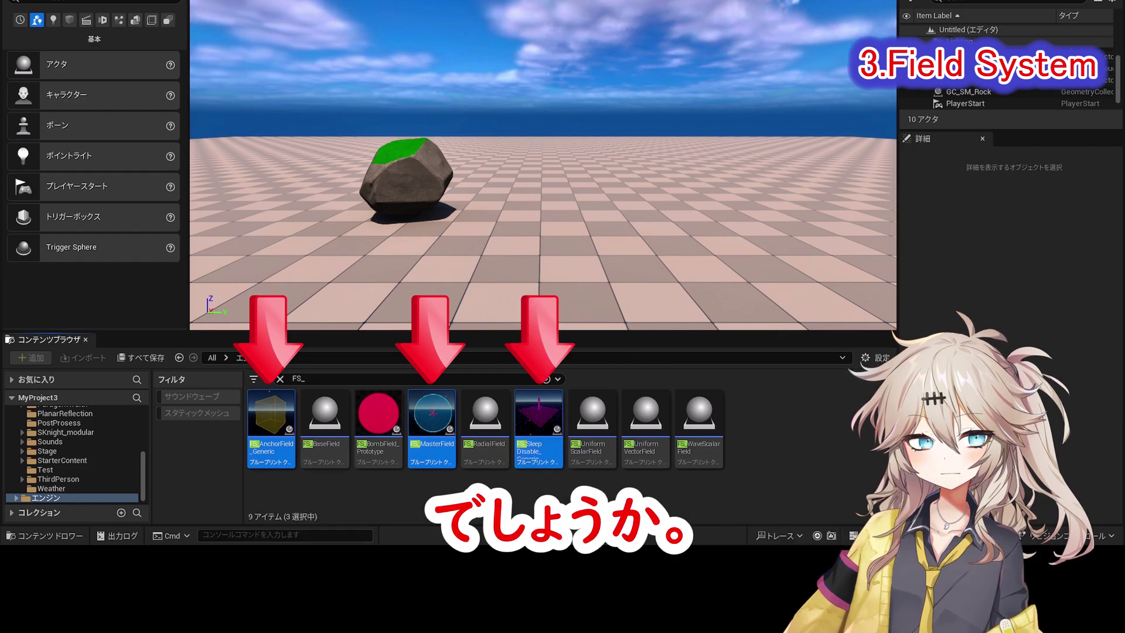
# Copy FS_MasterField from the engine content into the ChaosDestruction folder and open that folder.
pyautogui.click(431, 428)
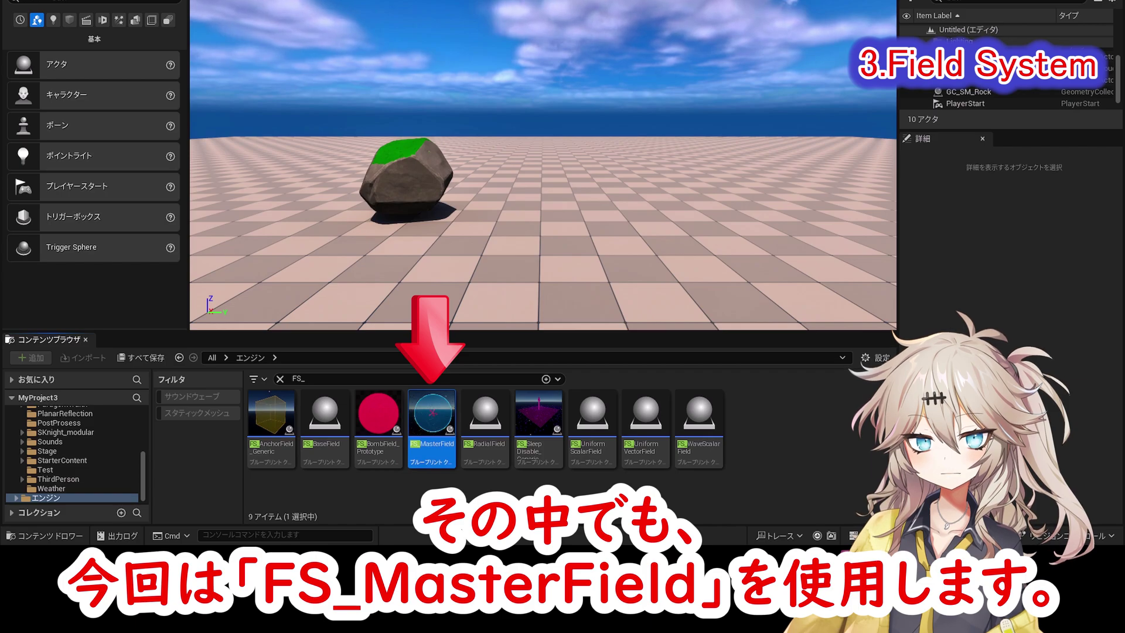
pyautogui.click(431, 429)
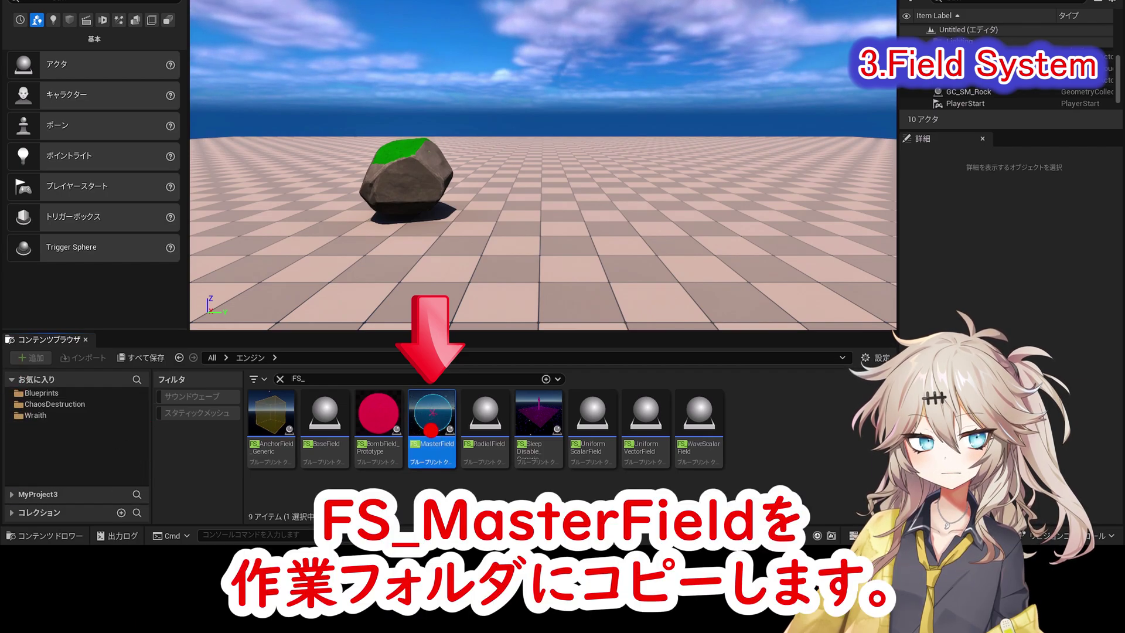
pyautogui.moveTo(431, 429); pyautogui.dragTo(82, 404)
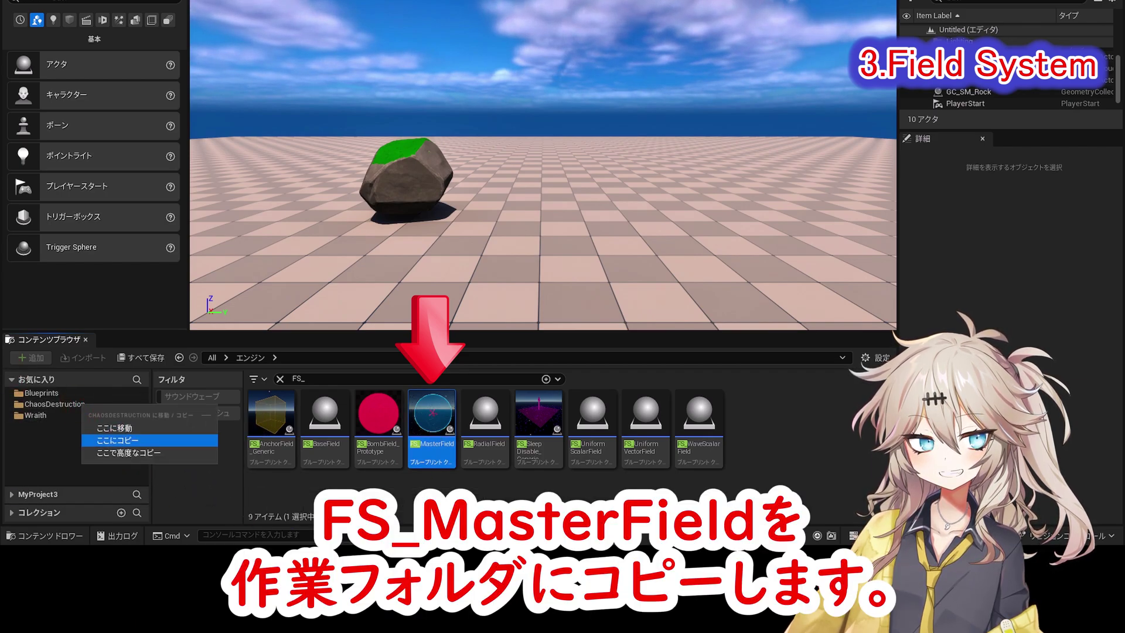
pyautogui.click(117, 439)
pyautogui.click(54, 404)
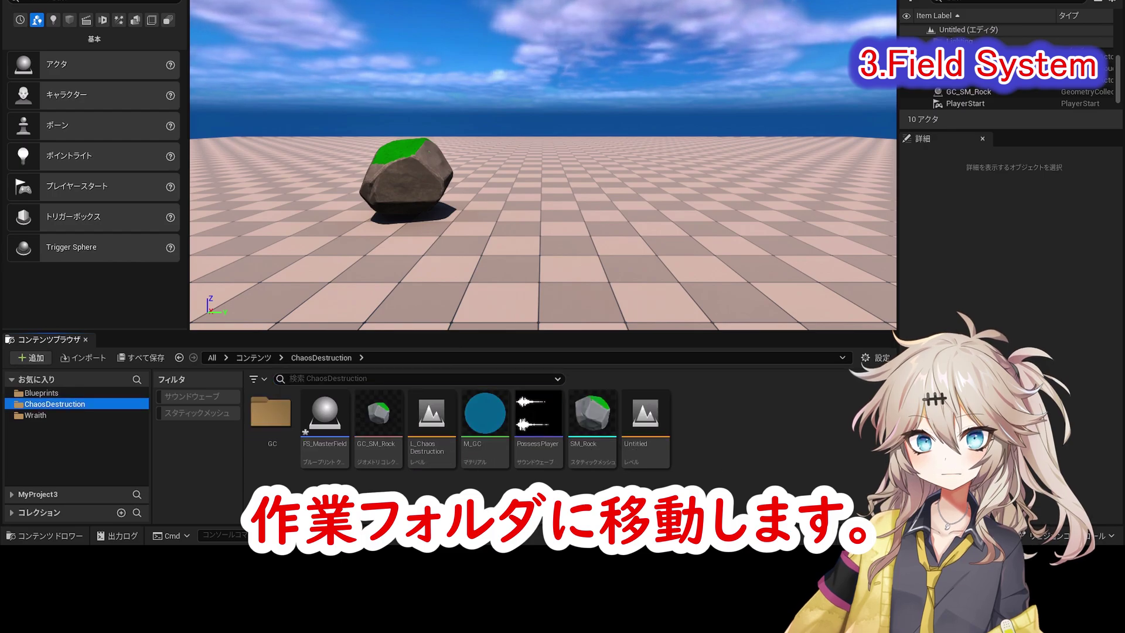
# Set the Y location of GC_SM_Rock to 0 and open the copied FS_MasterField blueprint.
pyautogui.click(324, 422)
pyautogui.click(968, 92)
pyautogui.click(1056, 300)
pyautogui.write('0')
pyautogui.press('Return')
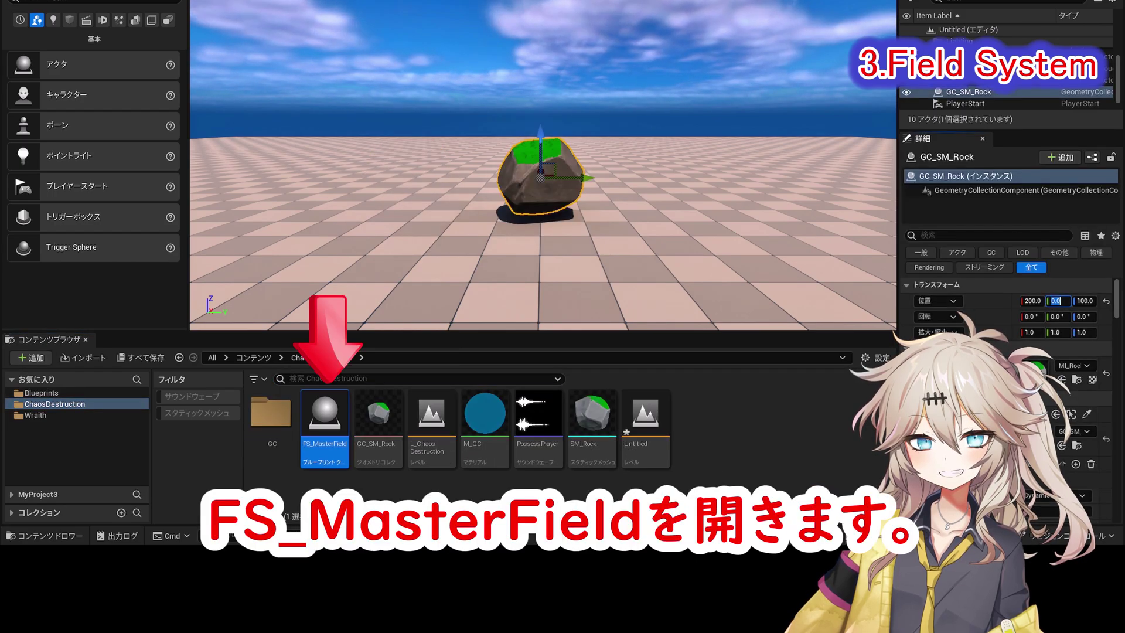
pyautogui.doubleClick(325, 422)
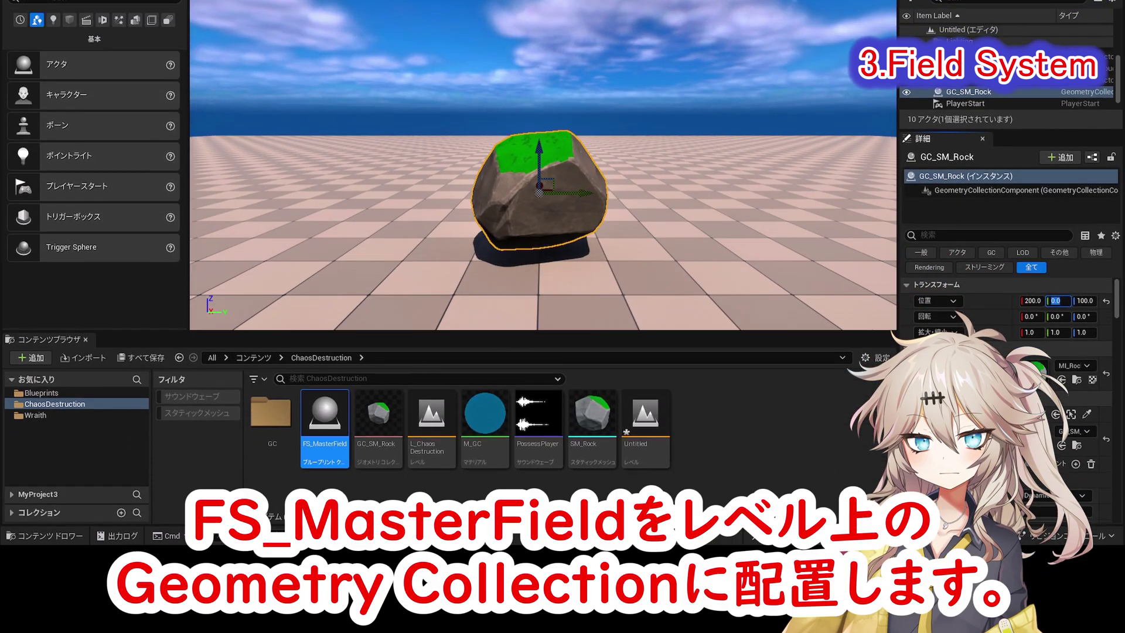
# Place FS_MasterField in the level beneath the rock at X 200, Y 0, and start a play test.
pyautogui.moveTo(325, 417)
pyautogui.mouseDown()
pyautogui.moveTo(337, 427)
pyautogui.moveTo(539, 235)
pyautogui.moveTo(533, 243)
pyautogui.mouseUp()
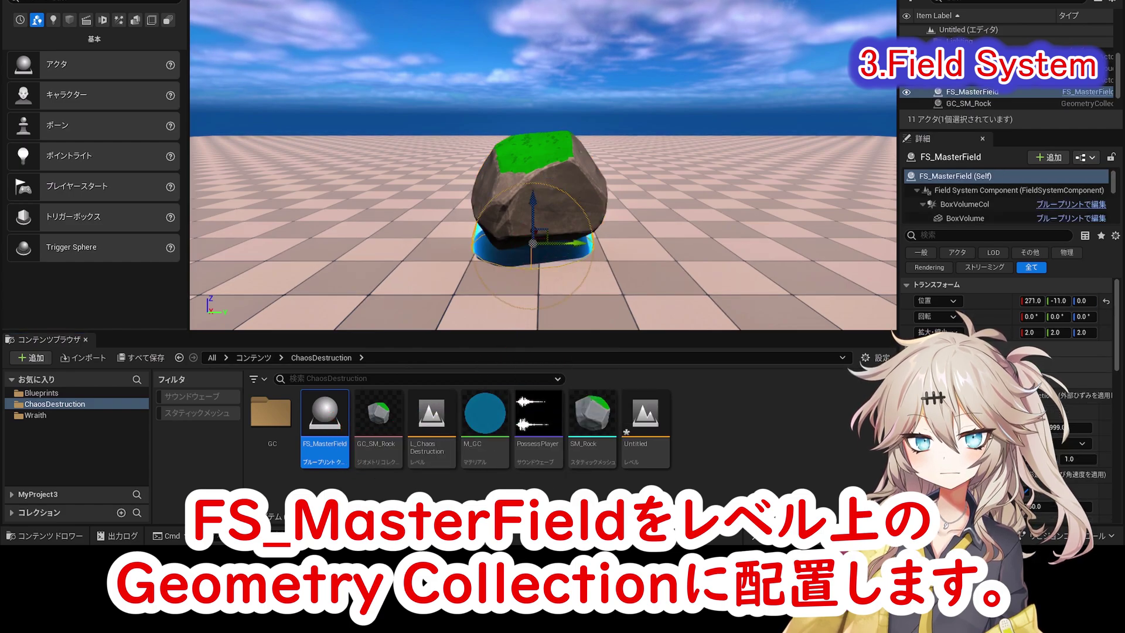
pyautogui.click(1044, 301)
pyautogui.write('200')
pyautogui.press('Tab')
pyautogui.write('0')
pyautogui.press('Return')
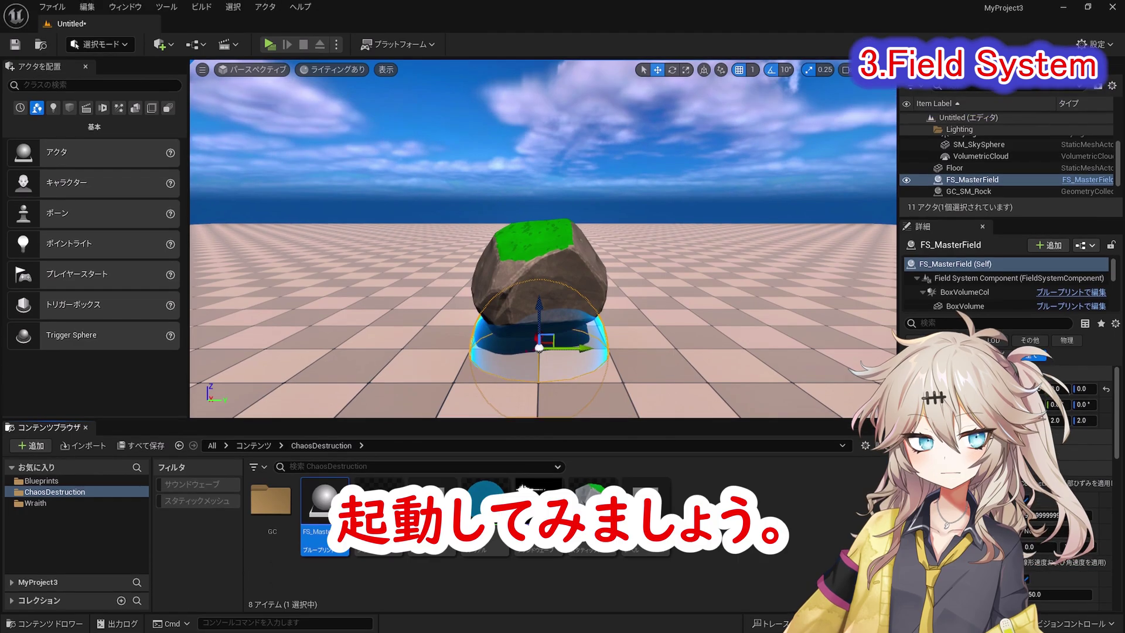
pyautogui.hotkey('alt', 'p')
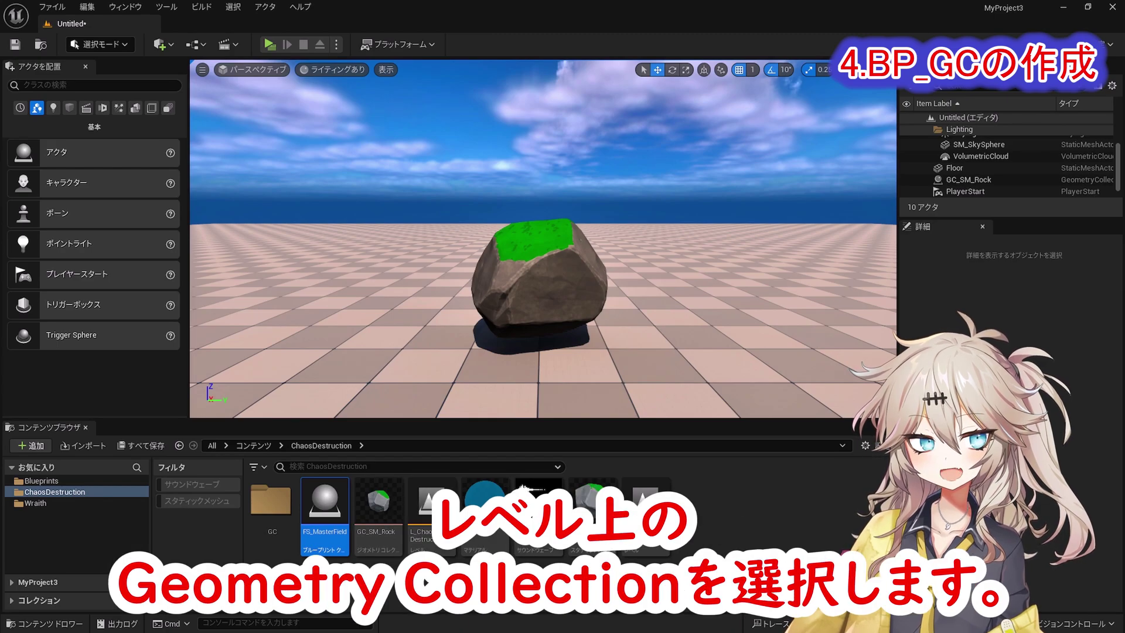
# Convert the GC_SM_Rock actor into a new-subclass blueprint named BP_GC in ChaosDestruction and check for it in the Content Browser.
pyautogui.click(540, 268)
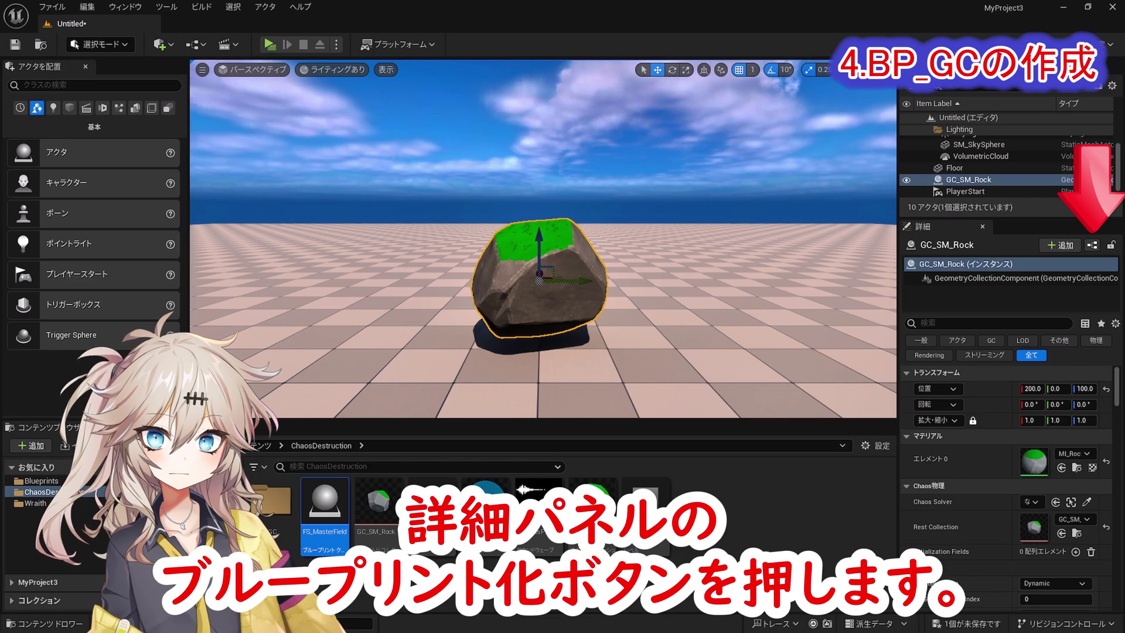
pyautogui.click(1092, 245)
pyautogui.write('BP_GC')
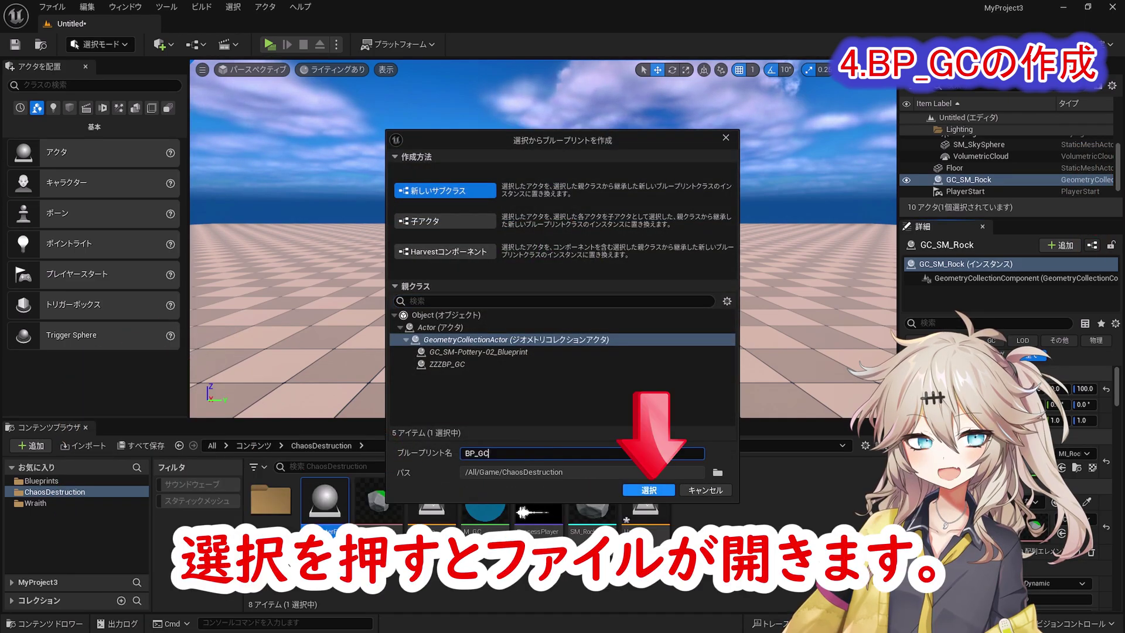
pyautogui.press('Return')
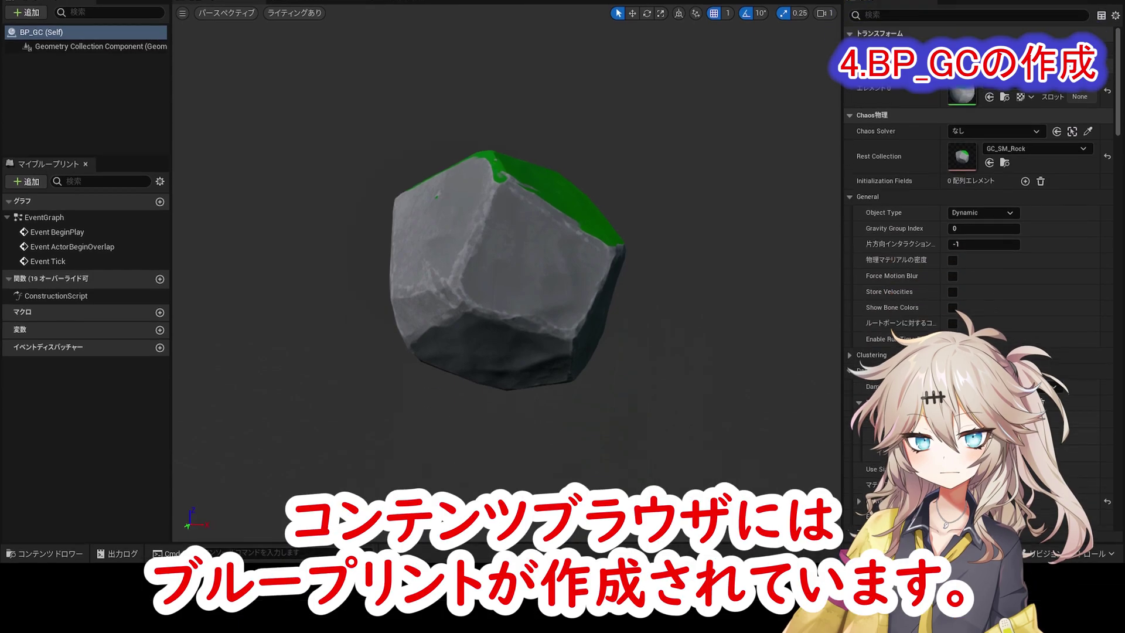
pyautogui.hotkey('ctrl', 'space')
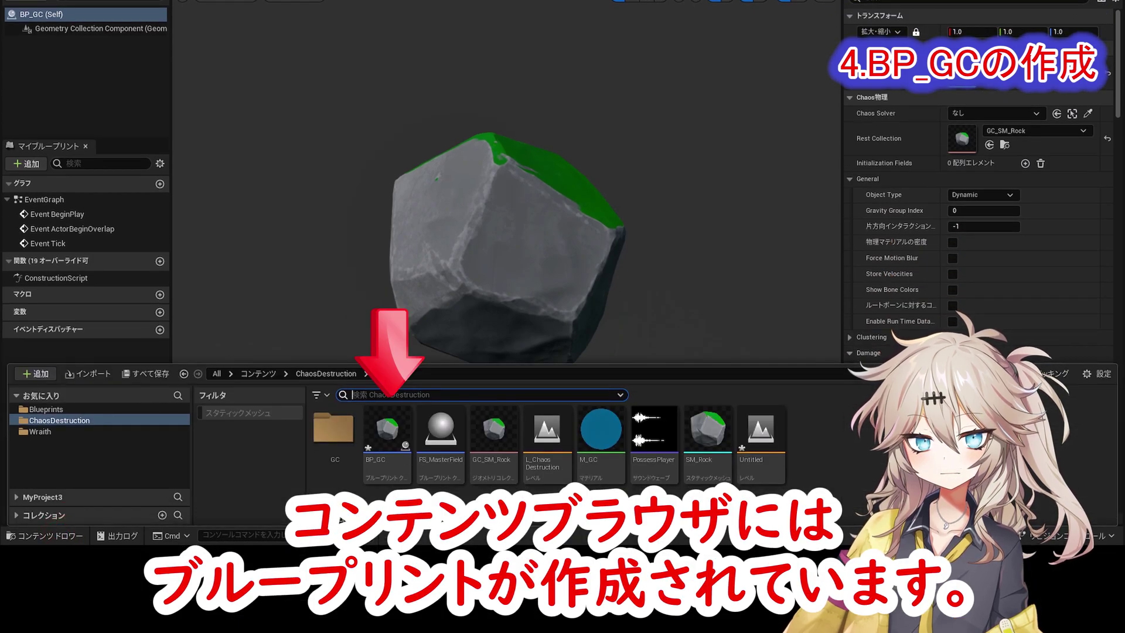
pyautogui.hotkey('ctrl', 'space')
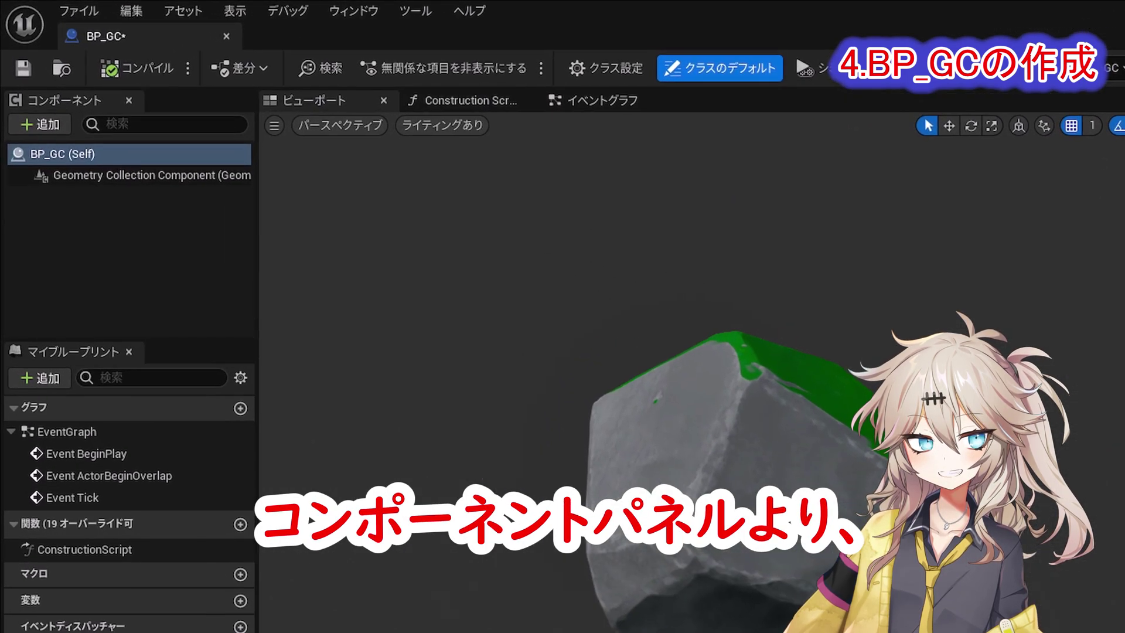
# Add an OnComponentHit event for the Geometry Collection Component in BP_GC.
pyautogui.click(111, 176)
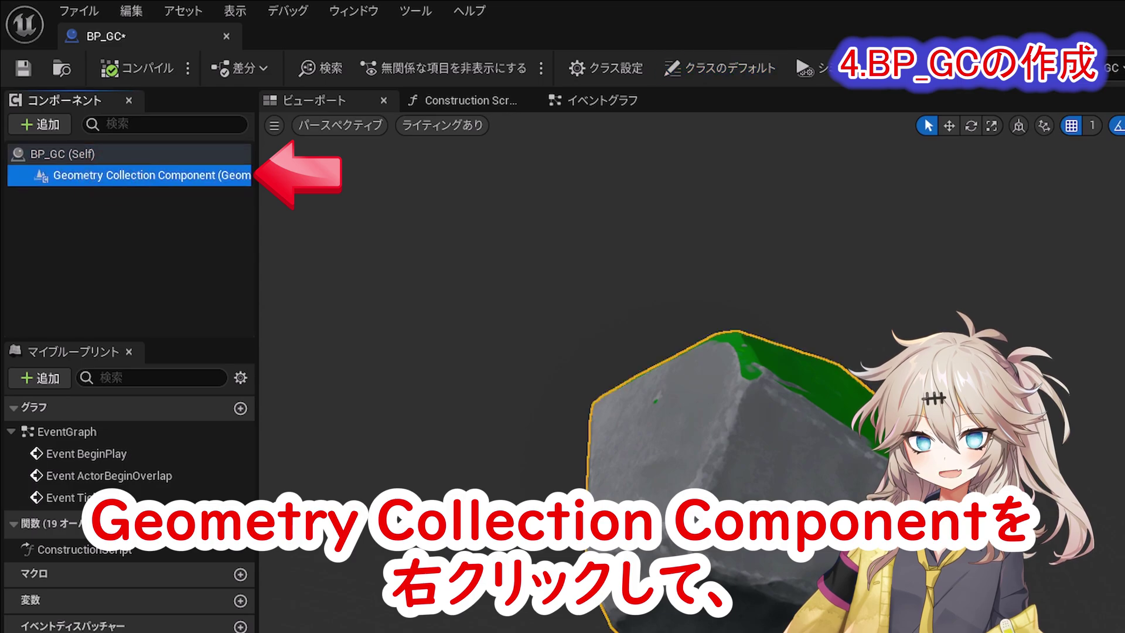
pyautogui.rightClick(193, 173)
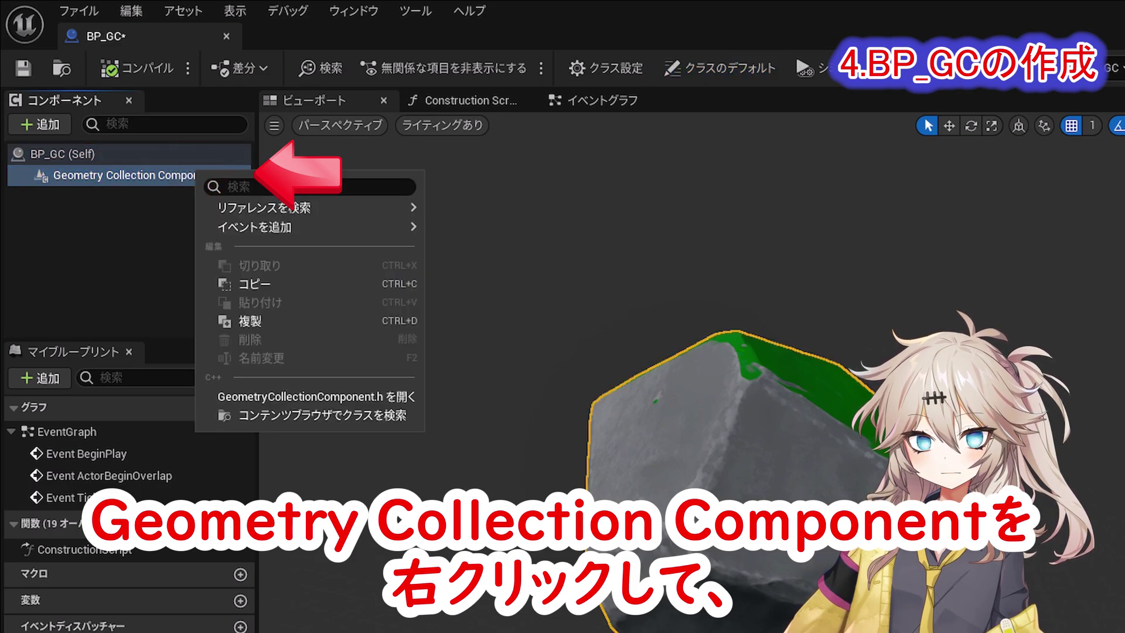
pyautogui.moveTo(254, 227)
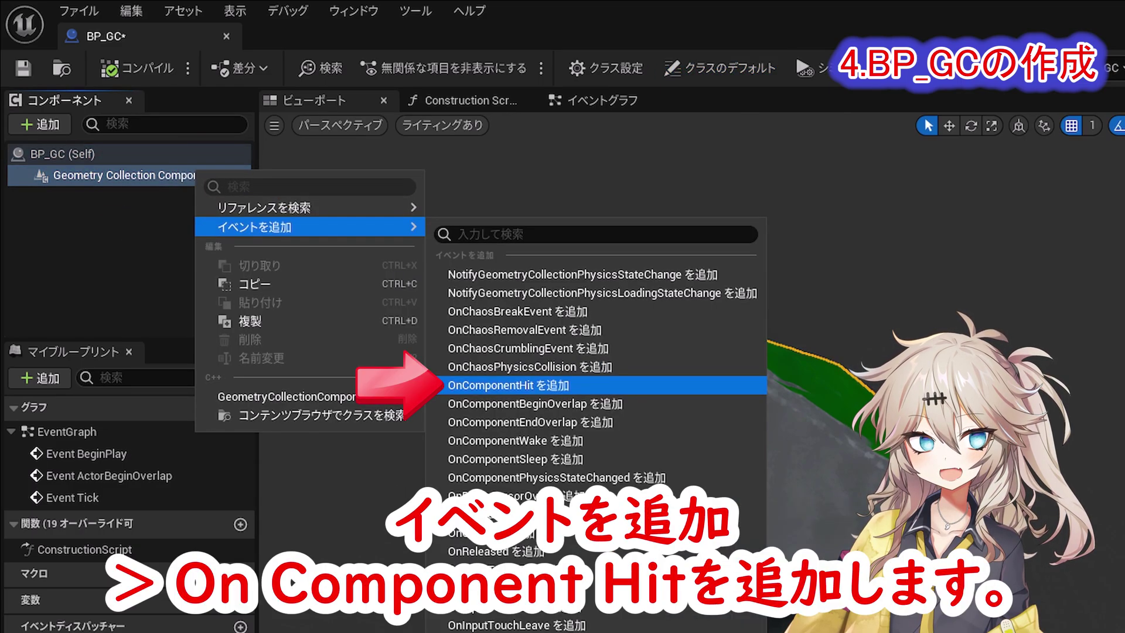
pyautogui.click(508, 384)
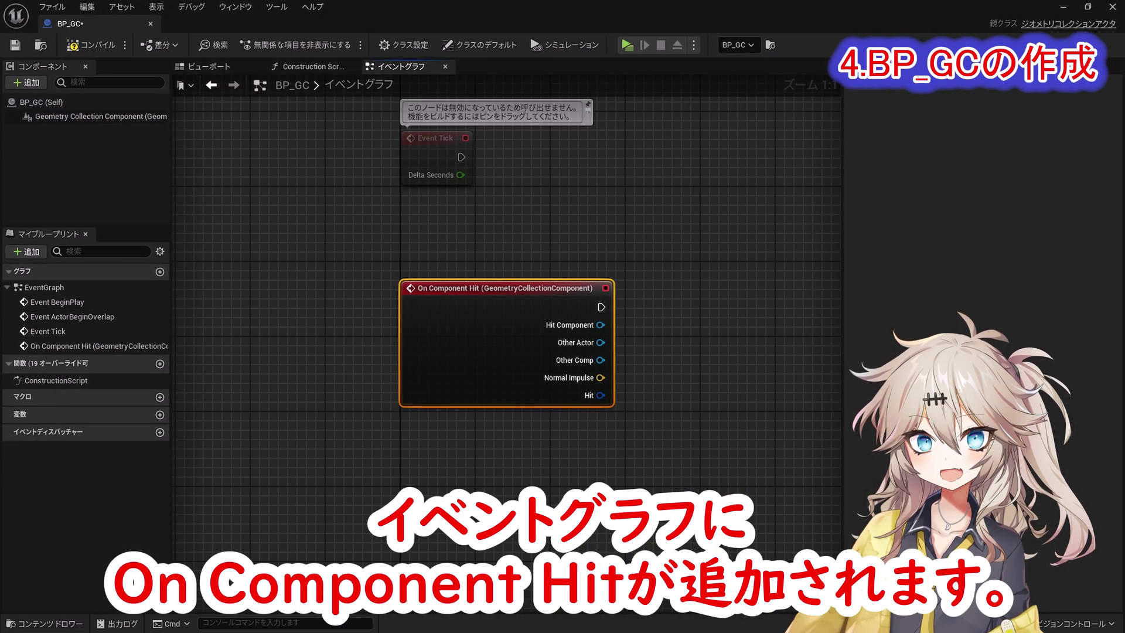
# Add a Branch node connected to the execution output of the On Component Hit event.
pyautogui.moveTo(701, 505); pyautogui.dragTo(514, 356, button='right')
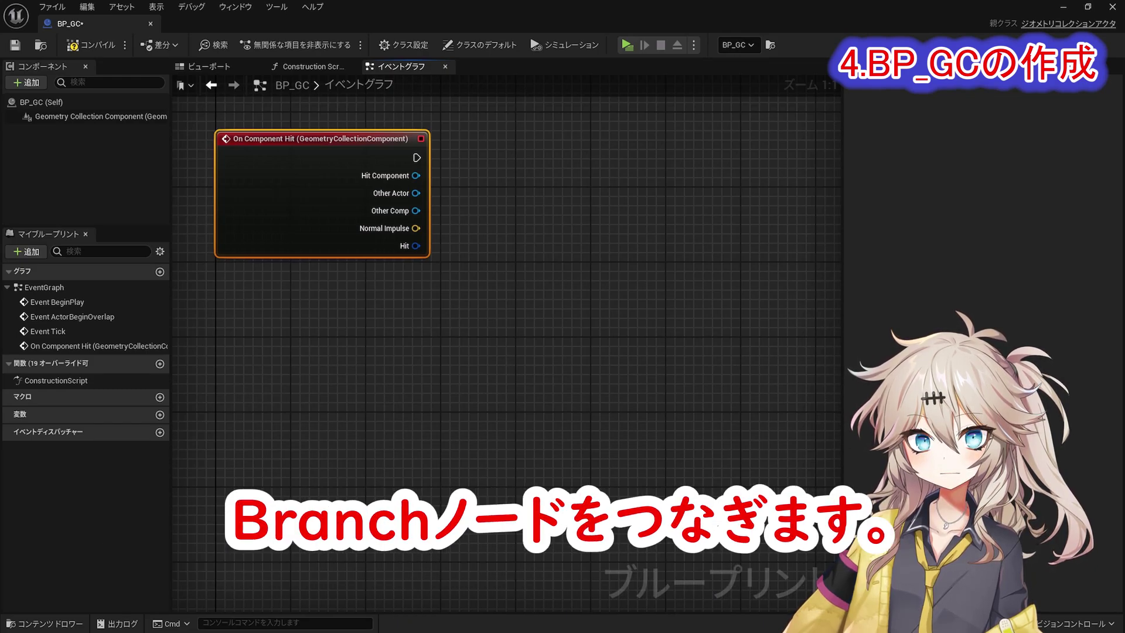
pyautogui.moveTo(416, 157); pyautogui.dragTo(554, 138)
pyautogui.write('branch')
pyautogui.press('Return')
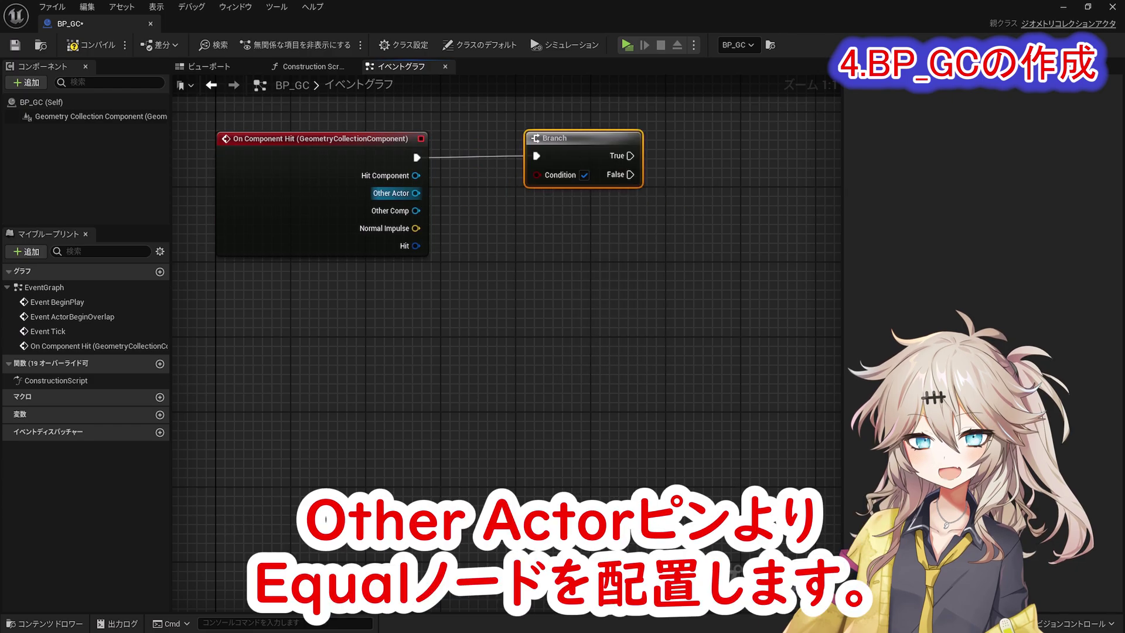
# Compare Other Actor with a Get Player Character node using an Equal (==) node, and wire the result into the Branch condition.
pyautogui.moveTo(416, 193); pyautogui.dragTo(553, 249)
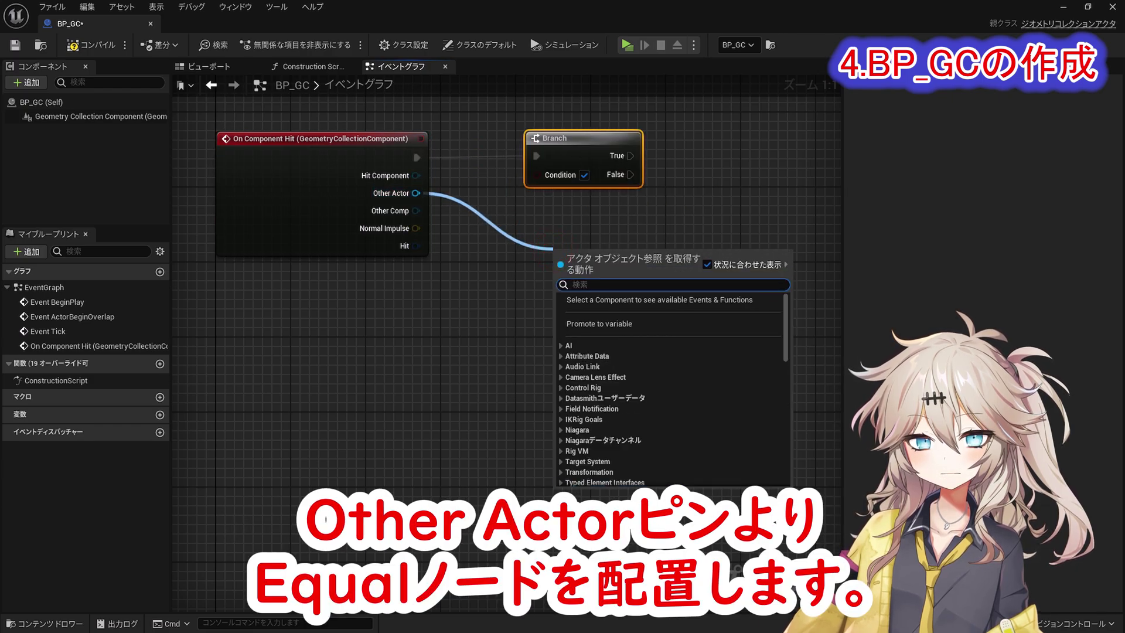
pyautogui.write('==')
pyautogui.press('Return')
pyautogui.rightClick(456, 310)
pyautogui.write('Get Player Character')
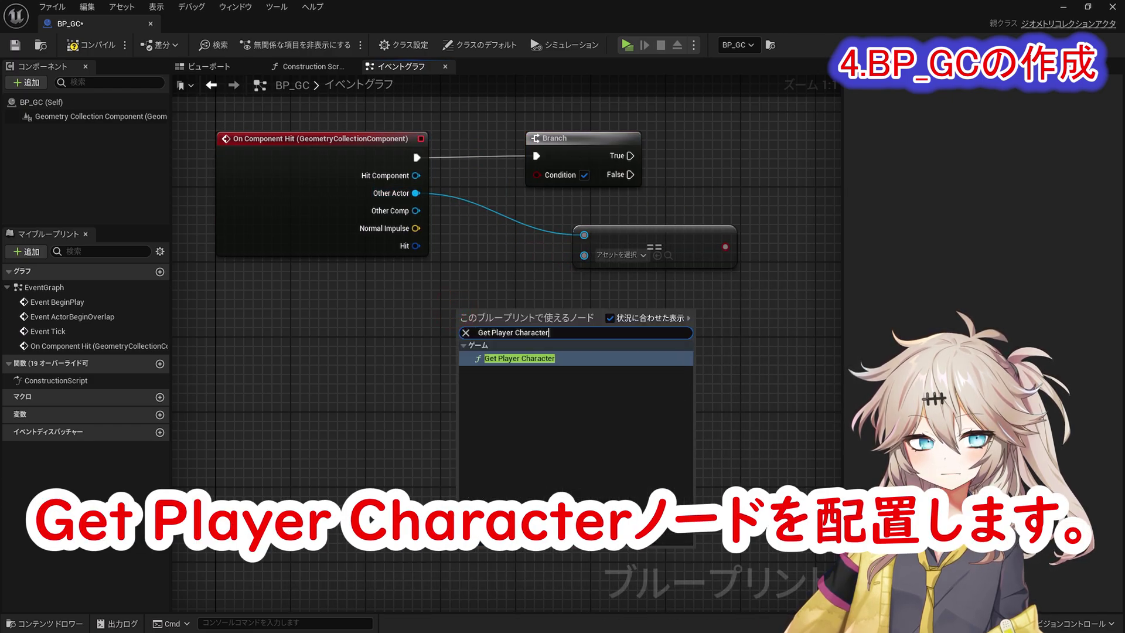
pyautogui.click(533, 358)
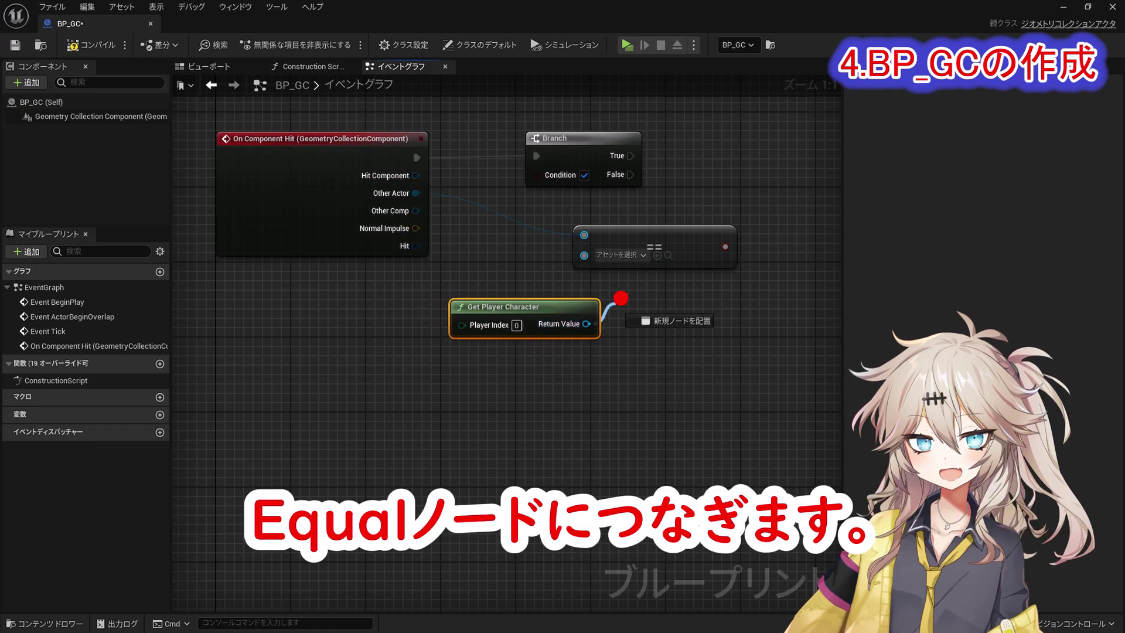
pyautogui.moveTo(587, 323); pyautogui.dragTo(536, 174)
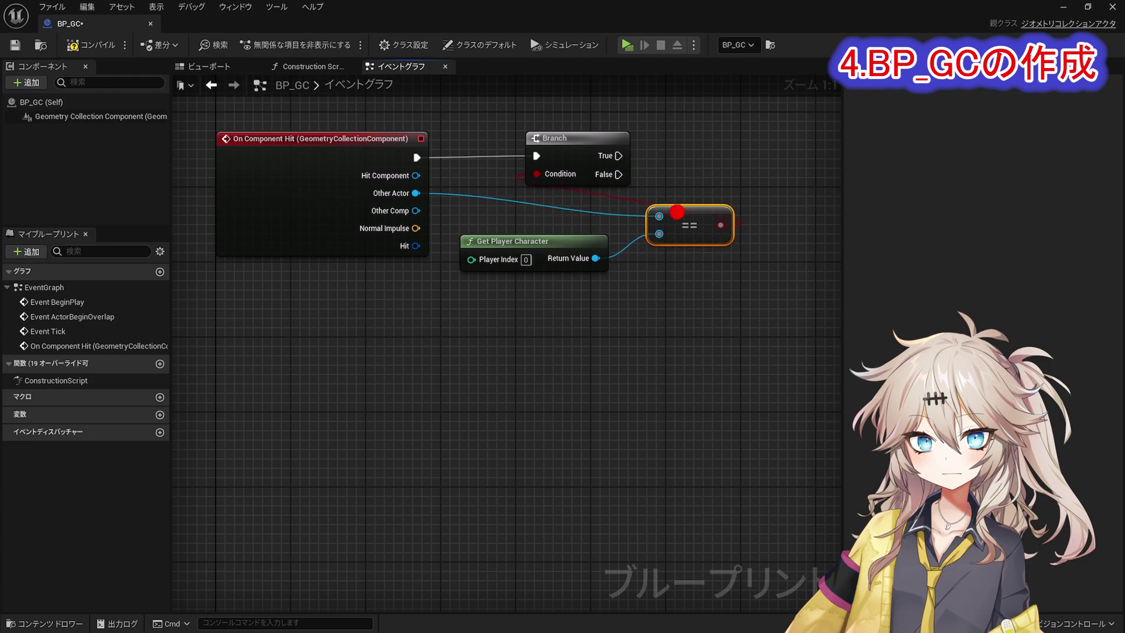
# Group the Branch, Equal and Get Player Character nodes in a comment titled "Player接触判定".
pyautogui.press('c')
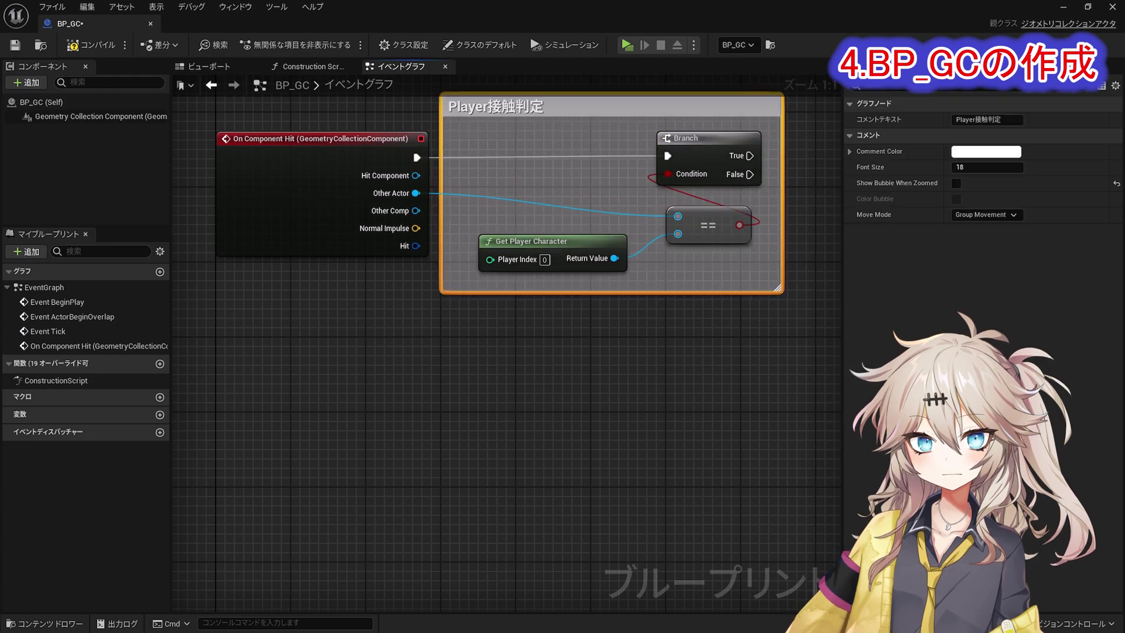
pyautogui.moveTo(734, 352); pyautogui.dragTo(278, 373, button='right')
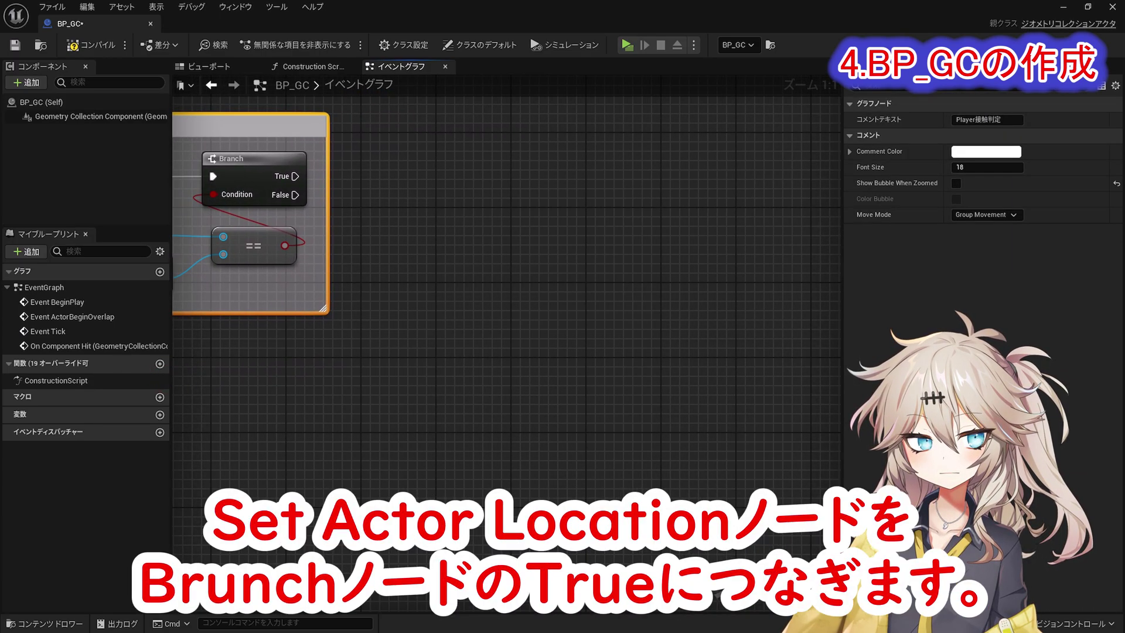
# Add a Set Actor Location node, connect it to the Branch node's True output and align it with the execution wire.
pyautogui.rightClick(499, 156)
pyautogui.write('Set Actor Location')
pyautogui.press('Return')
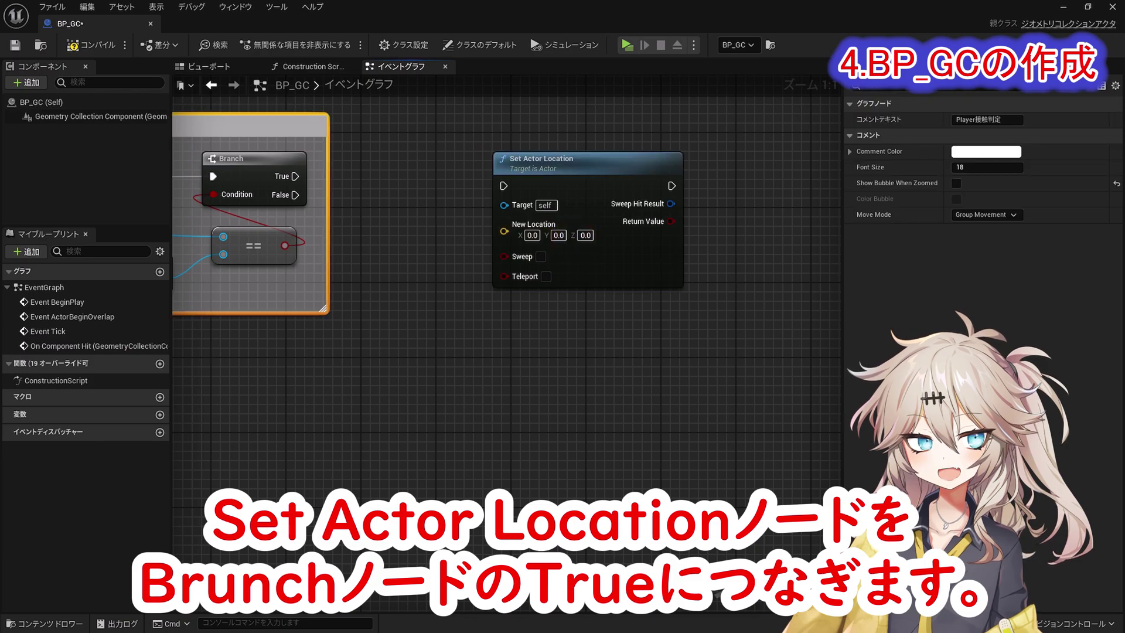
pyautogui.moveTo(504, 185); pyautogui.dragTo(287, 177)
pyautogui.moveTo(563, 161); pyautogui.dragTo(562, 152)
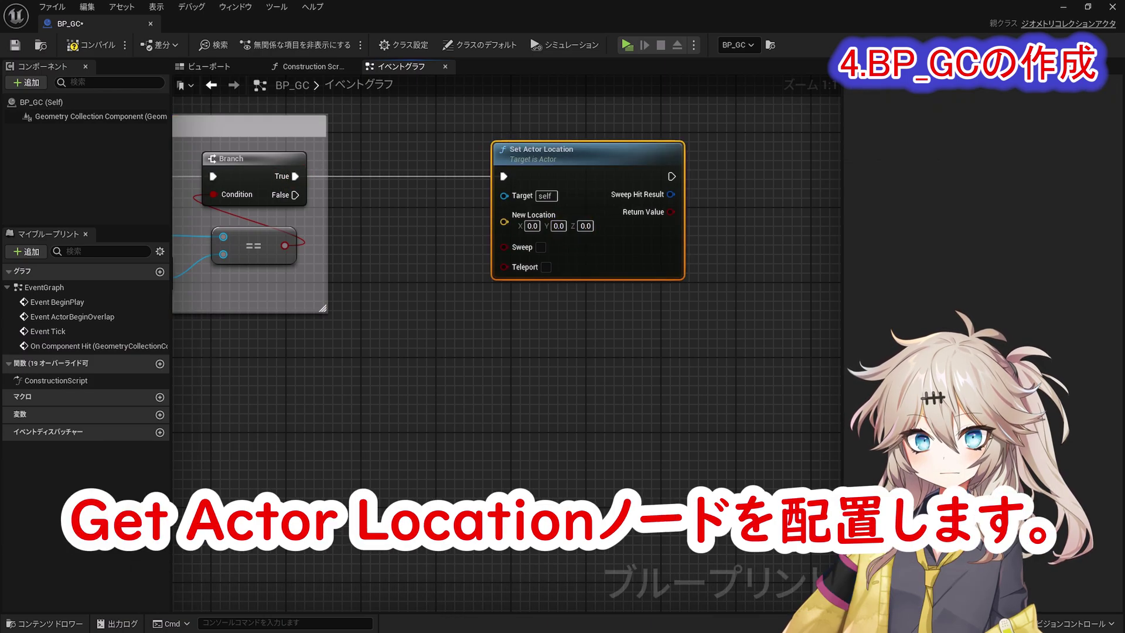
# Add a Get Actor Location node and feed its Return Value into an Add (+) node with a second vector of 0.0, 0.0, 50.0.
pyautogui.rightClick(370, 301)
pyautogui.write('Get Actor Location')
pyautogui.click(413, 370)
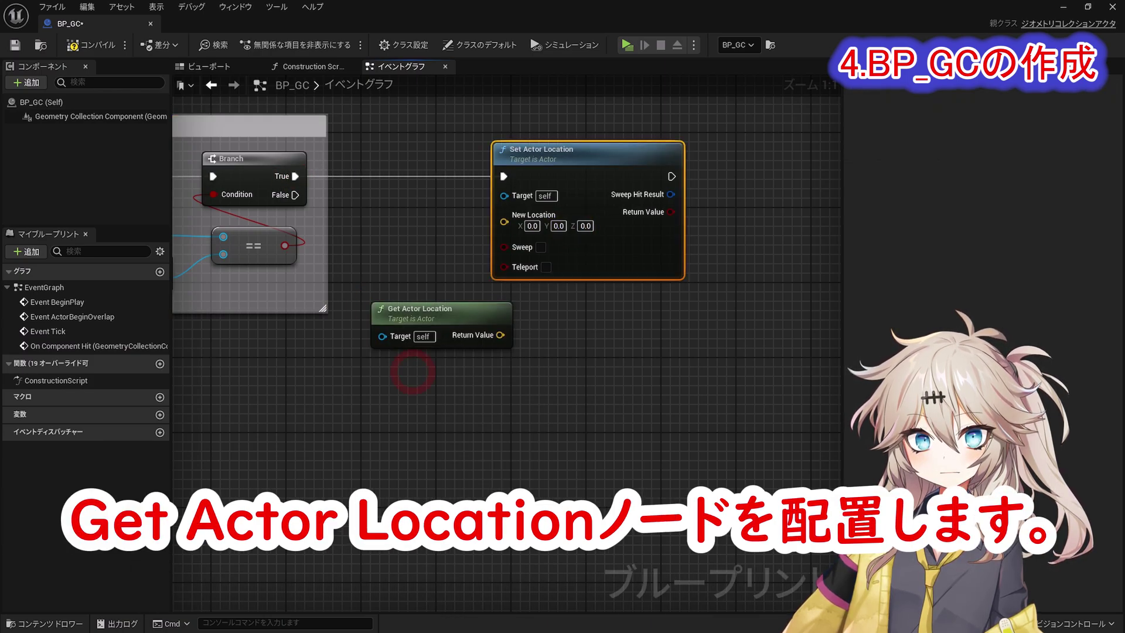
pyautogui.moveTo(499, 334); pyautogui.dragTo(555, 335)
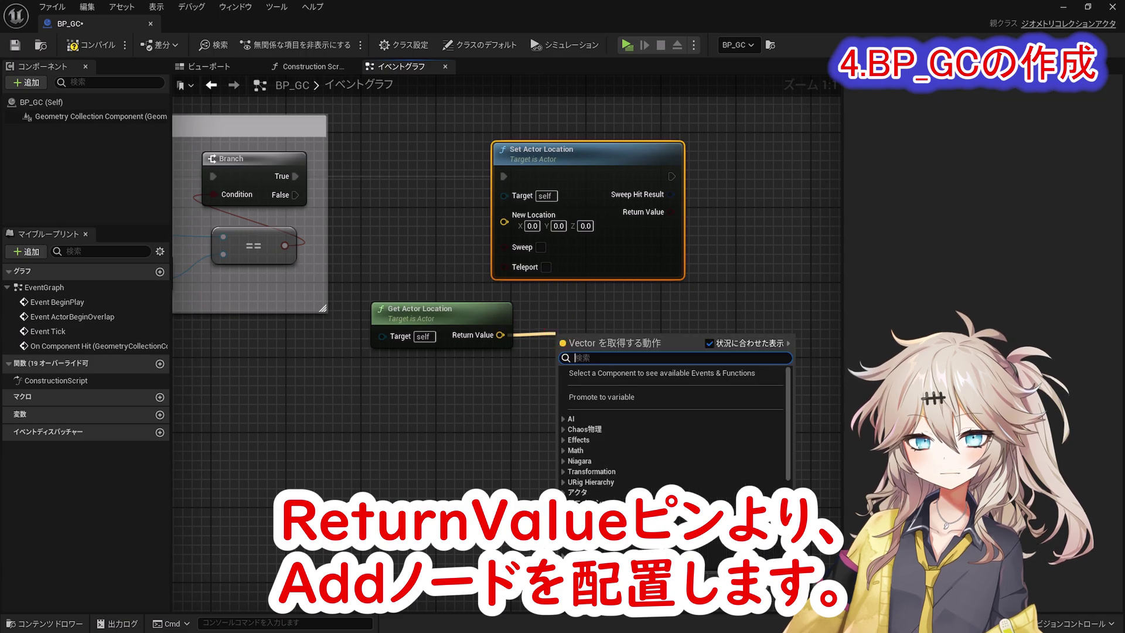
pyautogui.write('+')
pyautogui.press('Return')
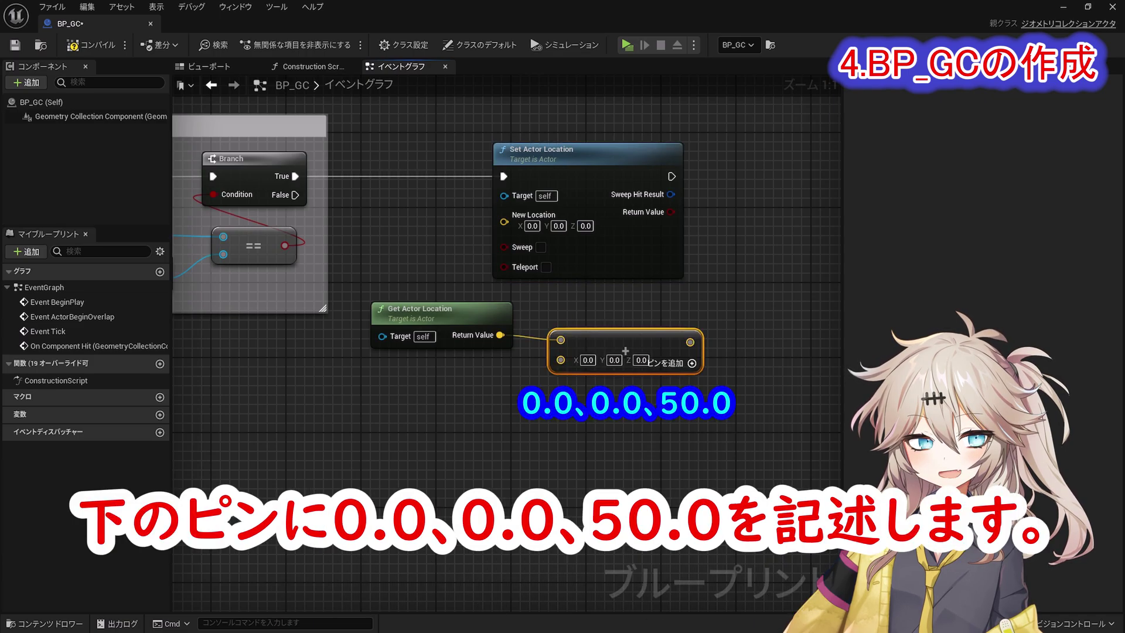
pyautogui.click(641, 360)
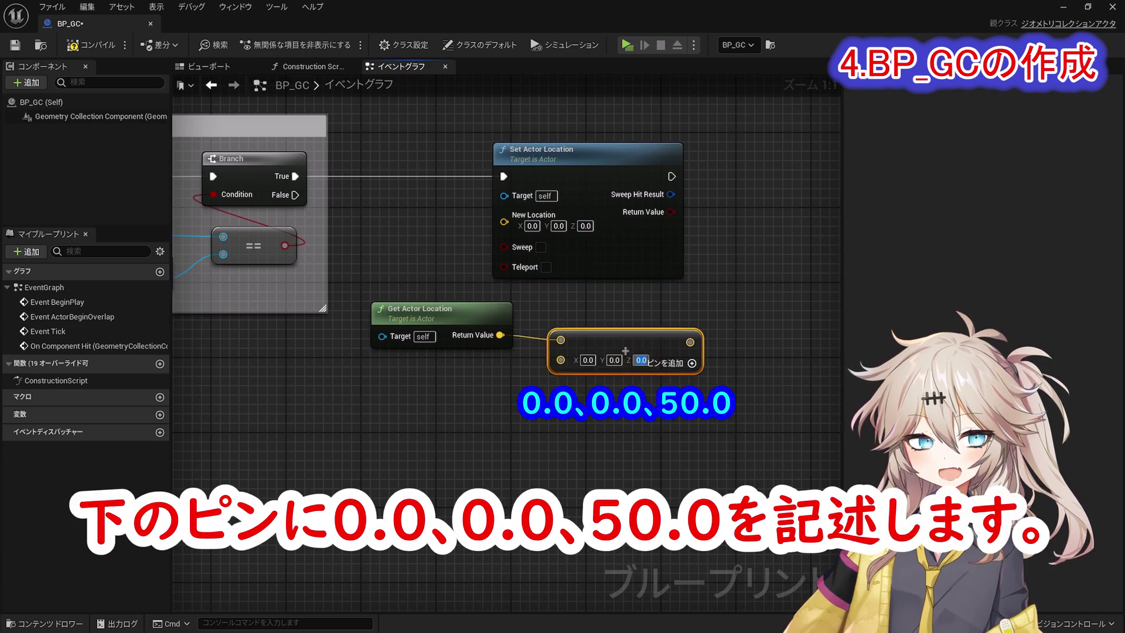
pyautogui.write('50')
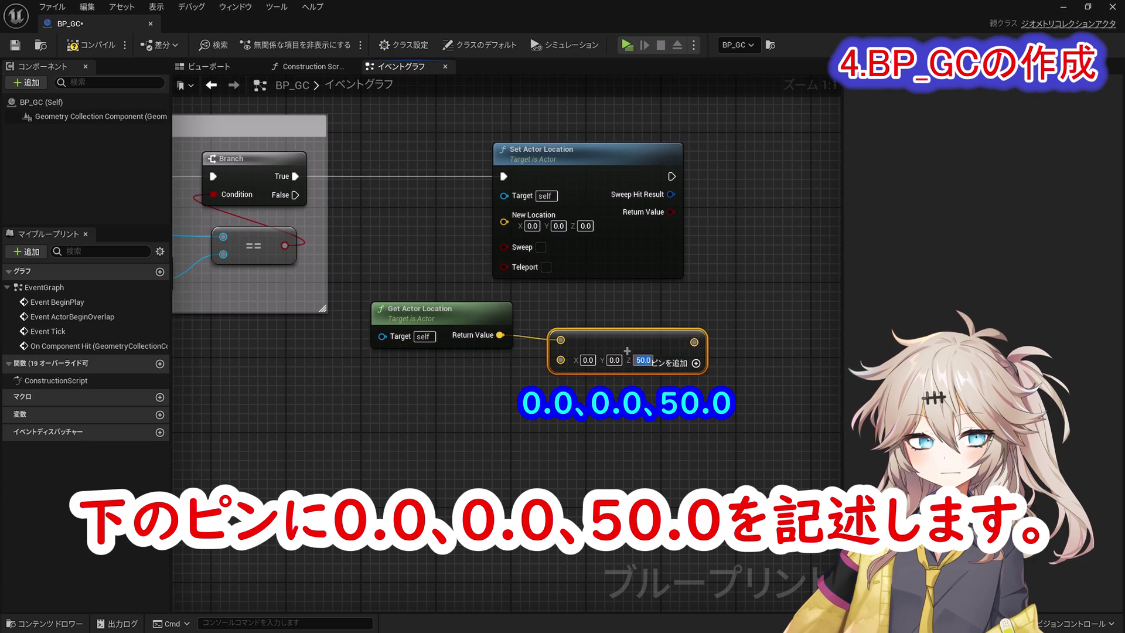
# Promote the Add node's second vector input to an instance-editable variable named Vector, and compile the blueprint.
pyautogui.rightClick(561, 359)
pyautogui.click(610, 120)
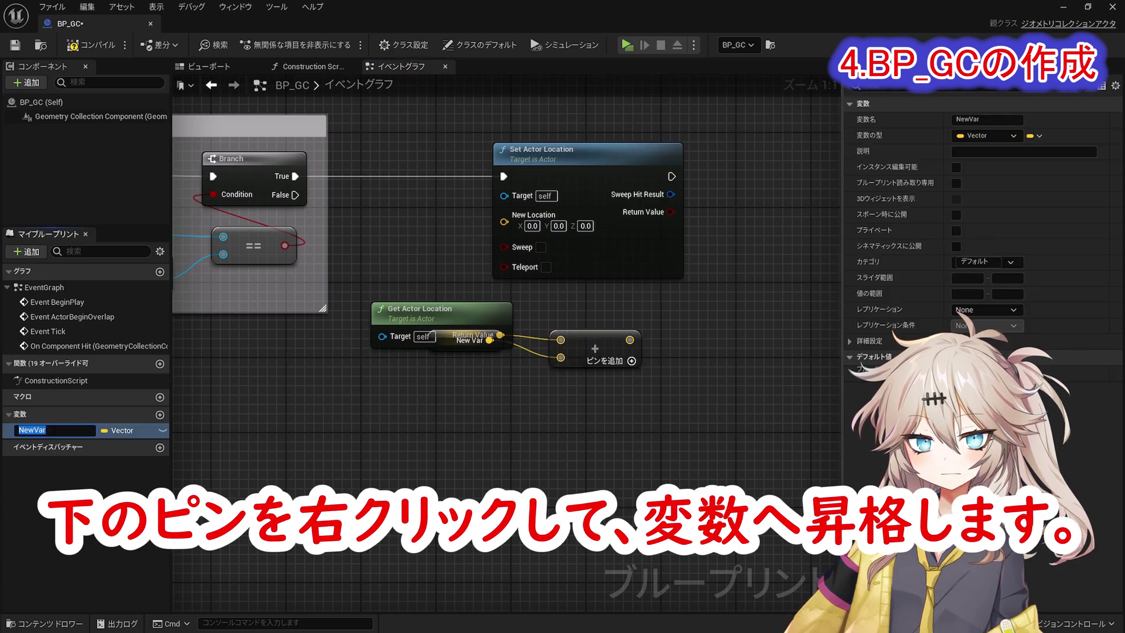
pyautogui.write('Vector')
pyautogui.press('Return')
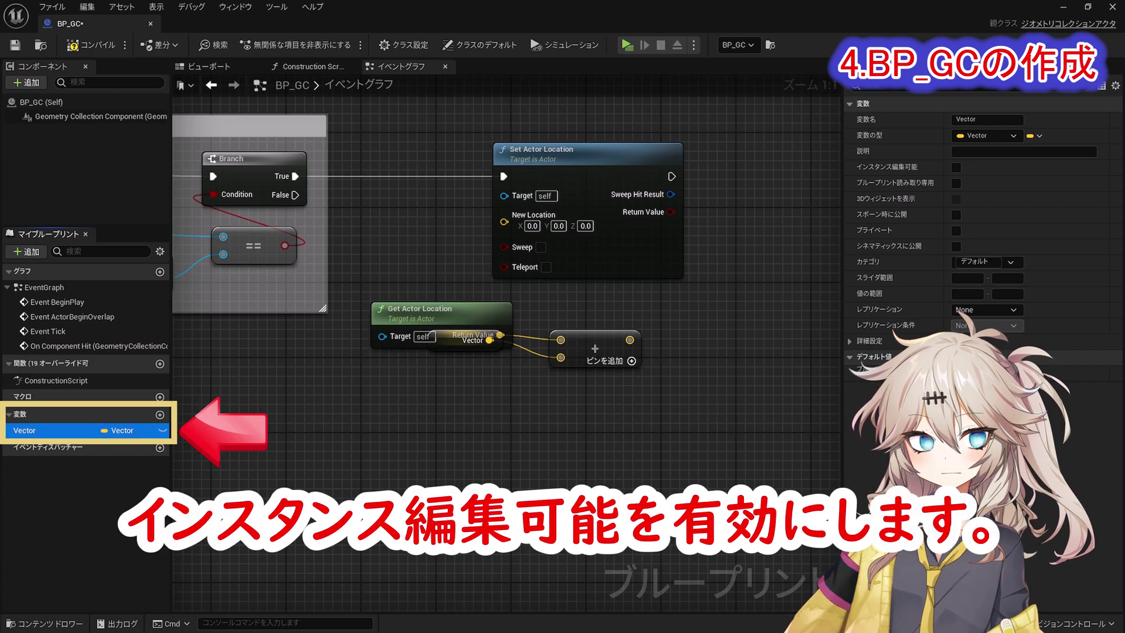
pyautogui.click(956, 168)
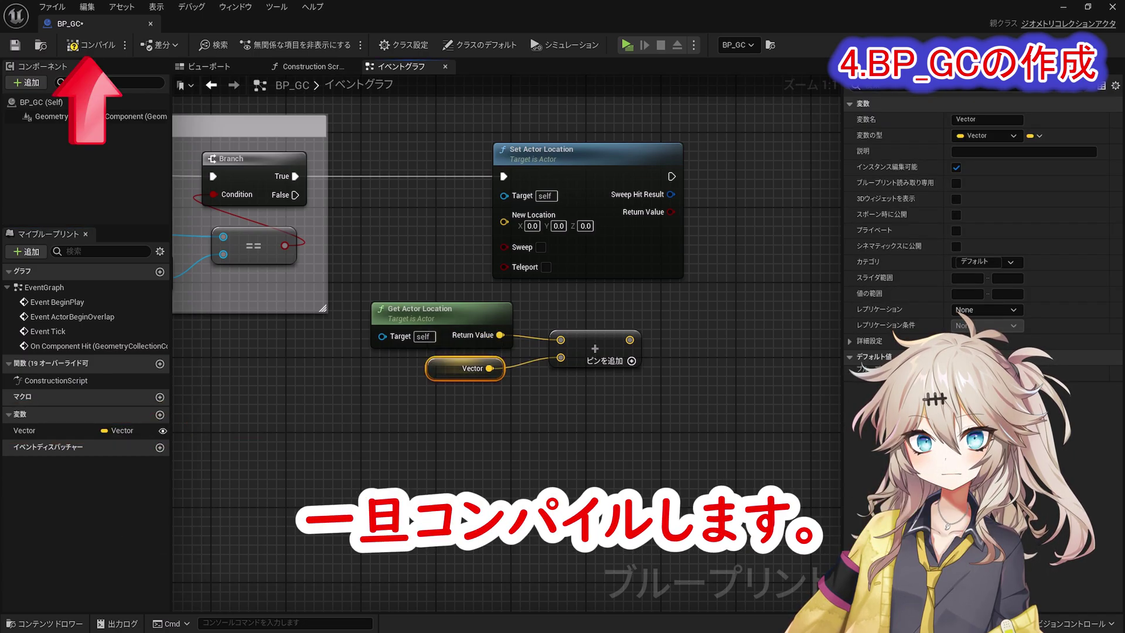
pyautogui.press('F7')
# Wire the Add result into New Location of Set Actor Location and group these nodes in a comment titled "接触演出".
pyautogui.moveTo(629, 340); pyautogui.dragTo(503, 221)
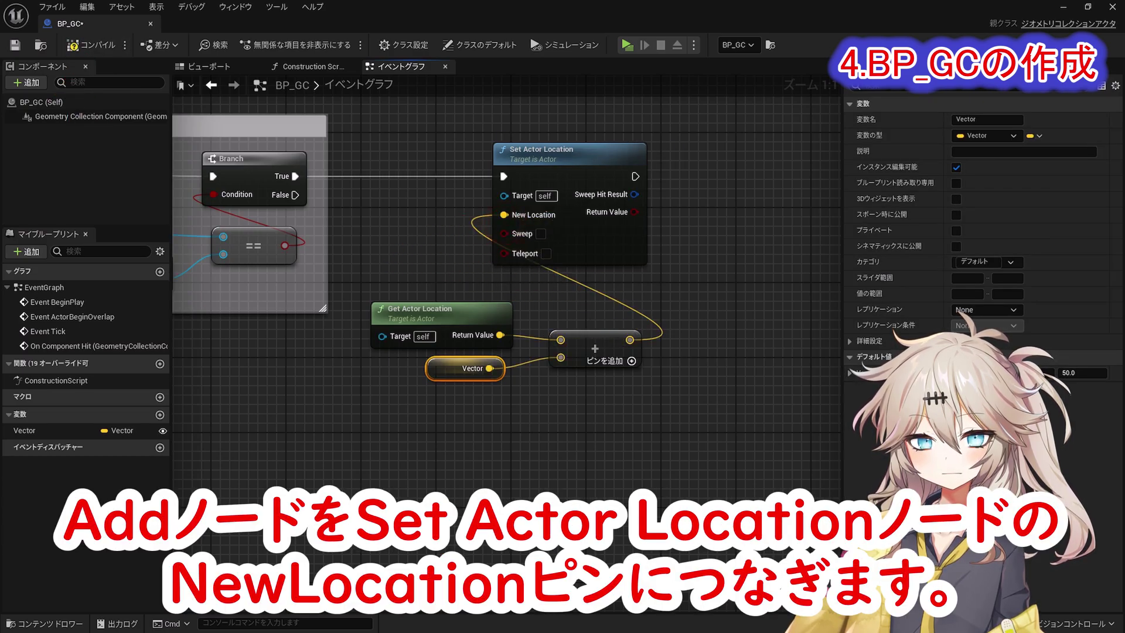
pyautogui.moveTo(371, 402); pyautogui.dragTo(765, 121)
pyautogui.press('c')
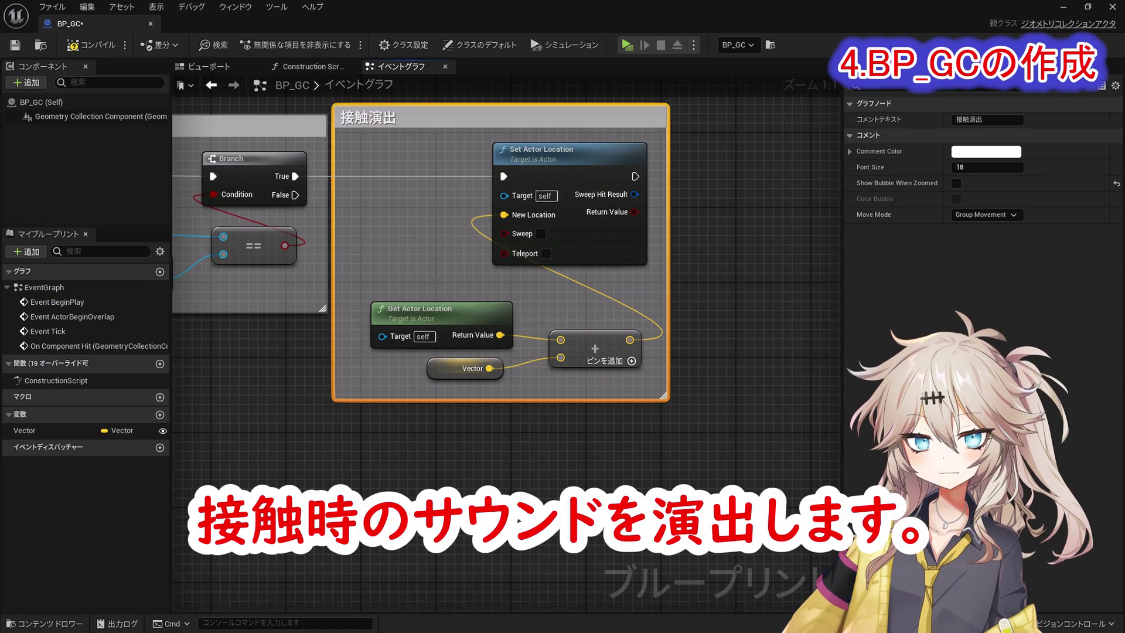
# Add a Play Sound at Location node after Set Actor Location and assign the PossessPlayer sound wave to it.
pyautogui.moveTo(644, 430); pyautogui.dragTo(332, 437, button='right')
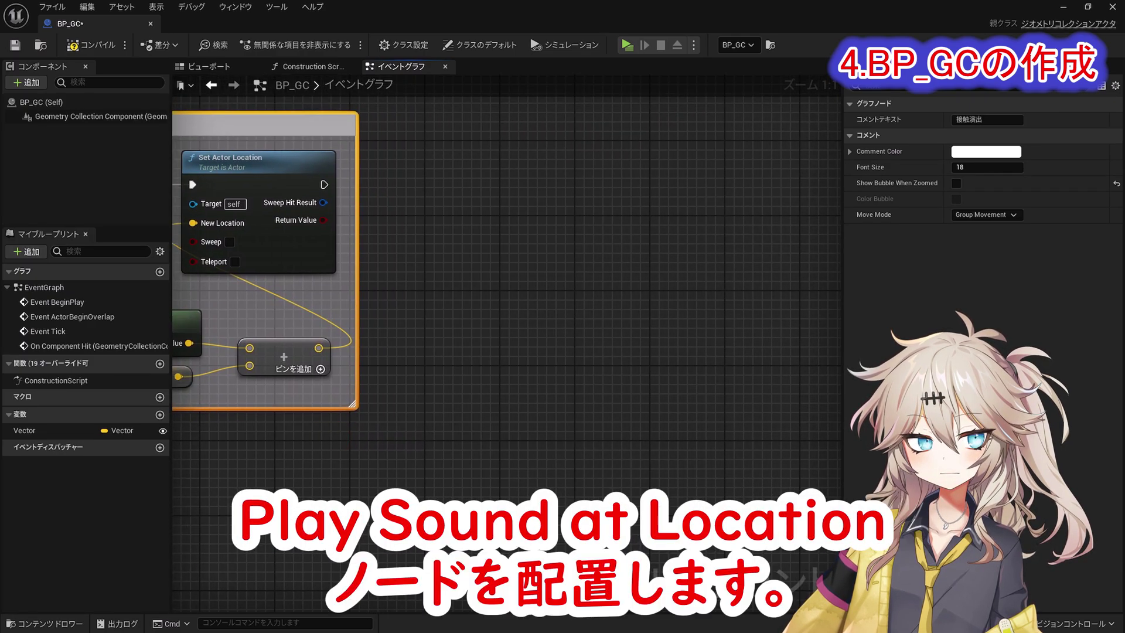
pyautogui.rightClick(460, 196)
pyautogui.write('Play Sound at Location')
pyautogui.press('Return')
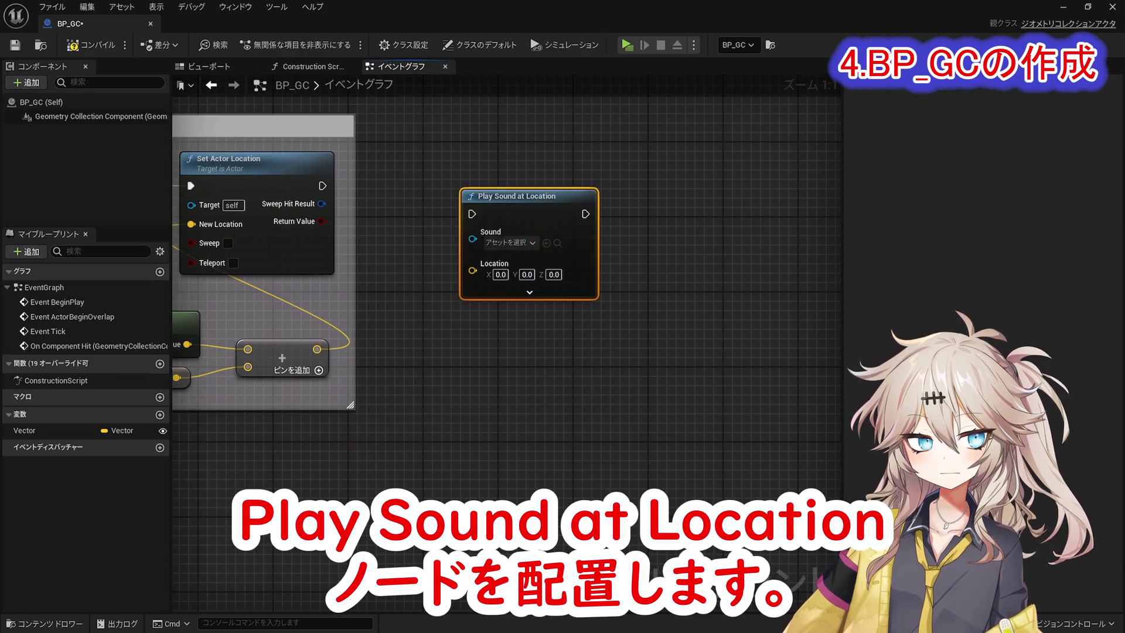
pyautogui.moveTo(472, 214); pyautogui.dragTo(322, 185)
pyautogui.moveTo(516, 196); pyautogui.dragTo(525, 168)
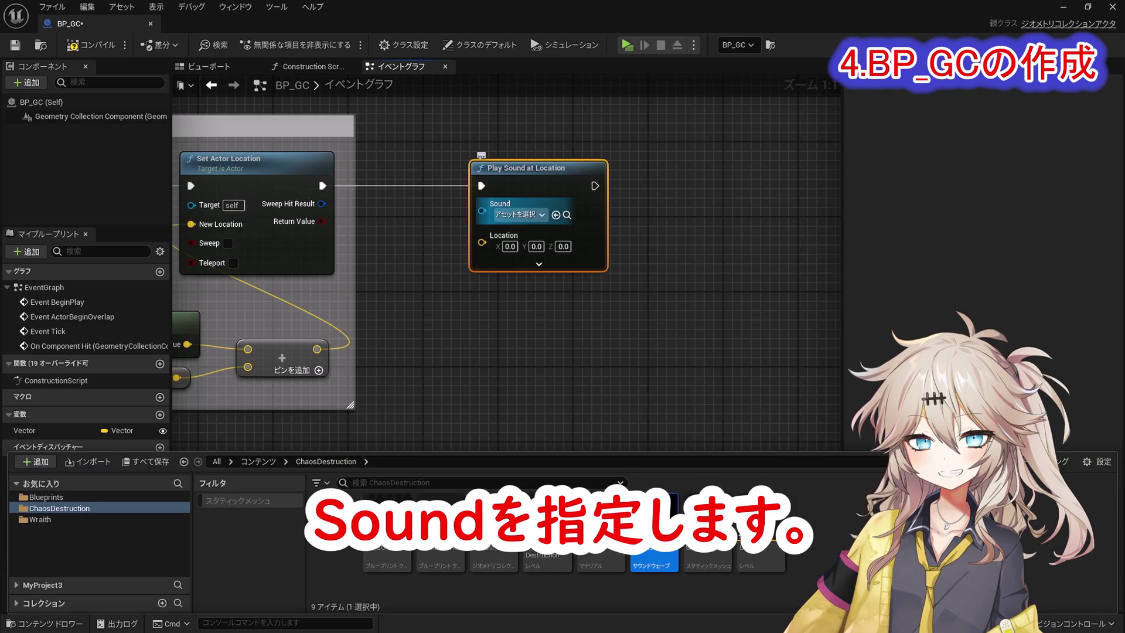
pyautogui.click(555, 215)
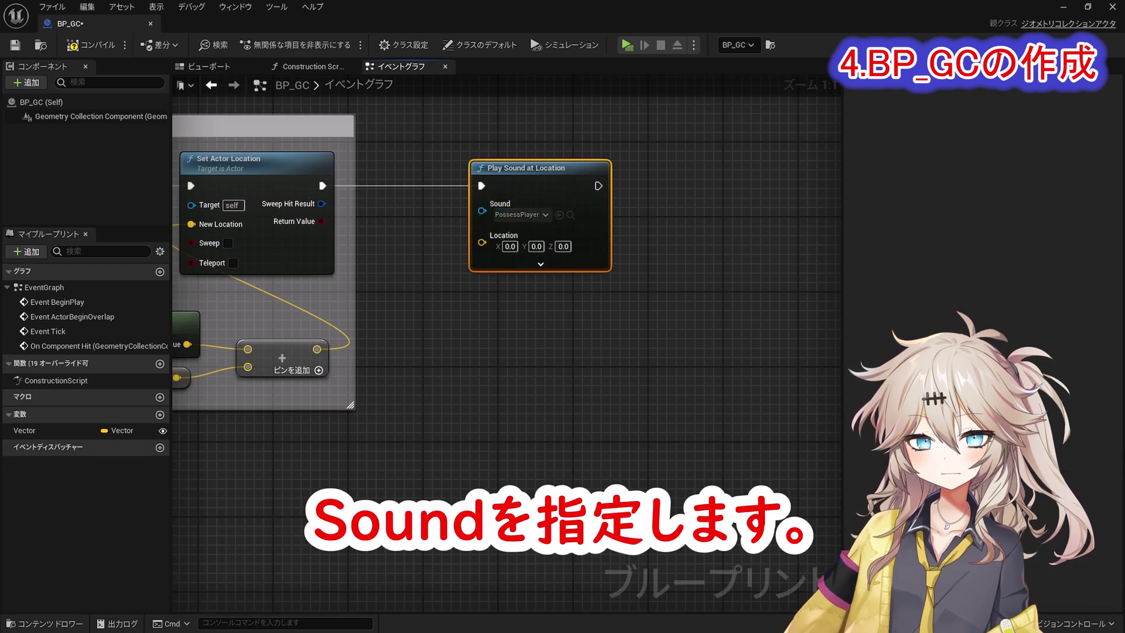
# Add another Get Actor Location node and wire its Return Value into the Location input of Play Sound at Location.
pyautogui.rightClick(462, 343)
pyautogui.write('get actor location')
pyautogui.press('Return')
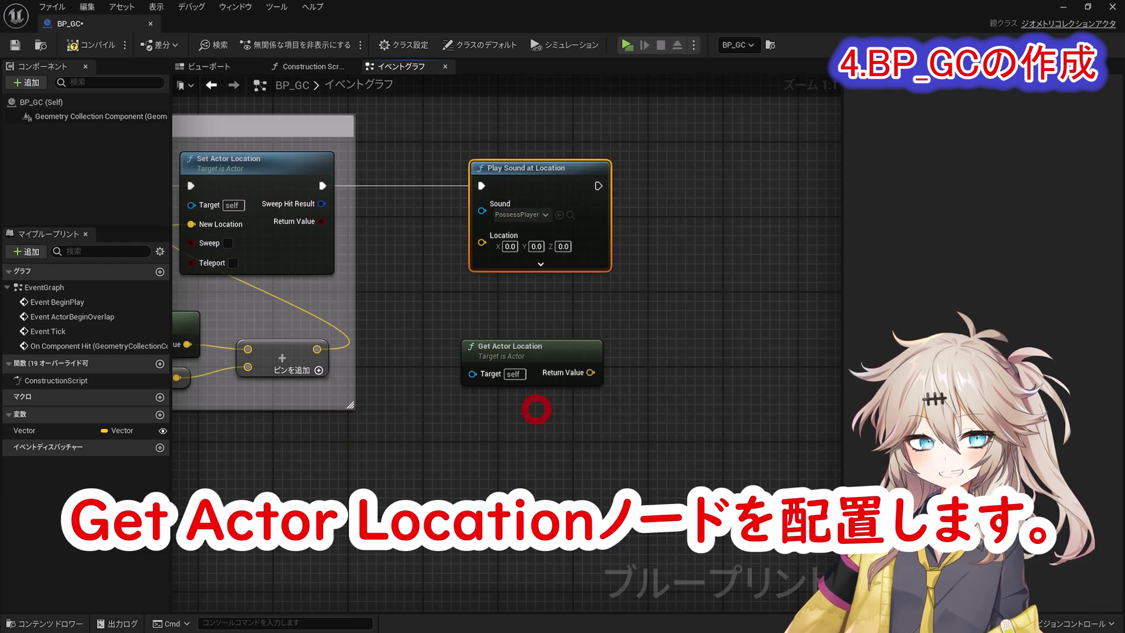
pyautogui.moveTo(590, 372); pyautogui.dragTo(477, 241)
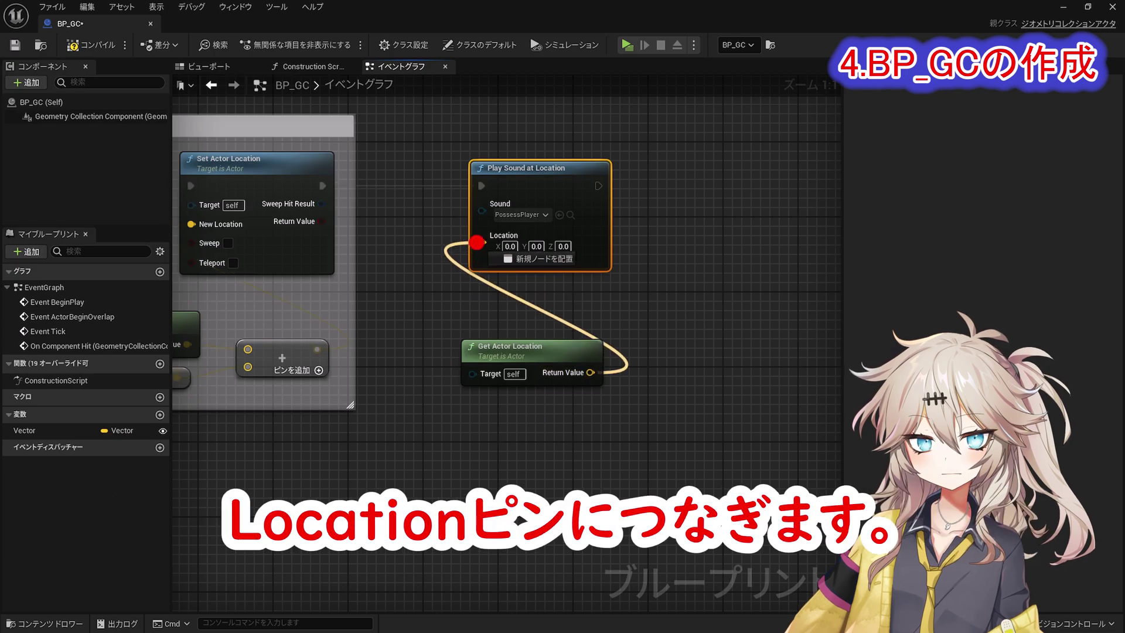
# Move Get Actor Location up under Play Sound at Location and group both nodes in a comment titled "サウンド".
pyautogui.moveTo(508, 345); pyautogui.dragTo(517, 280)
pyautogui.write('c')
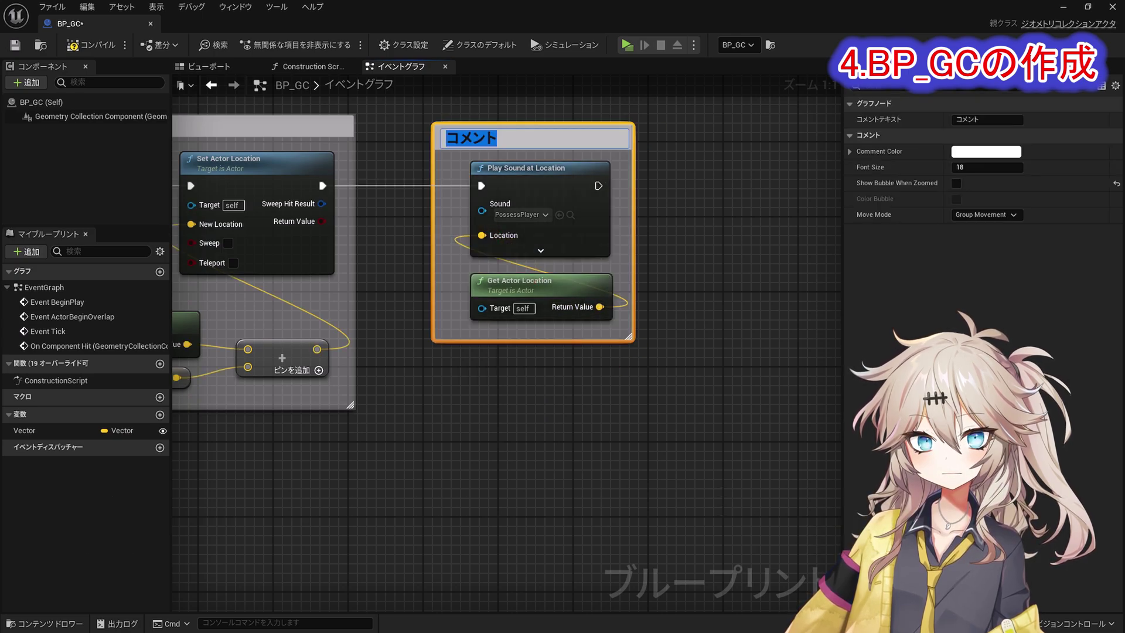
pyautogui.write('サウンド')
# Add a Spawn Actor from Class node after Play Sound at Location and set its Class to FS_MasterField.
pyautogui.moveTo(720, 356); pyautogui.dragTo(401, 352, button='right')
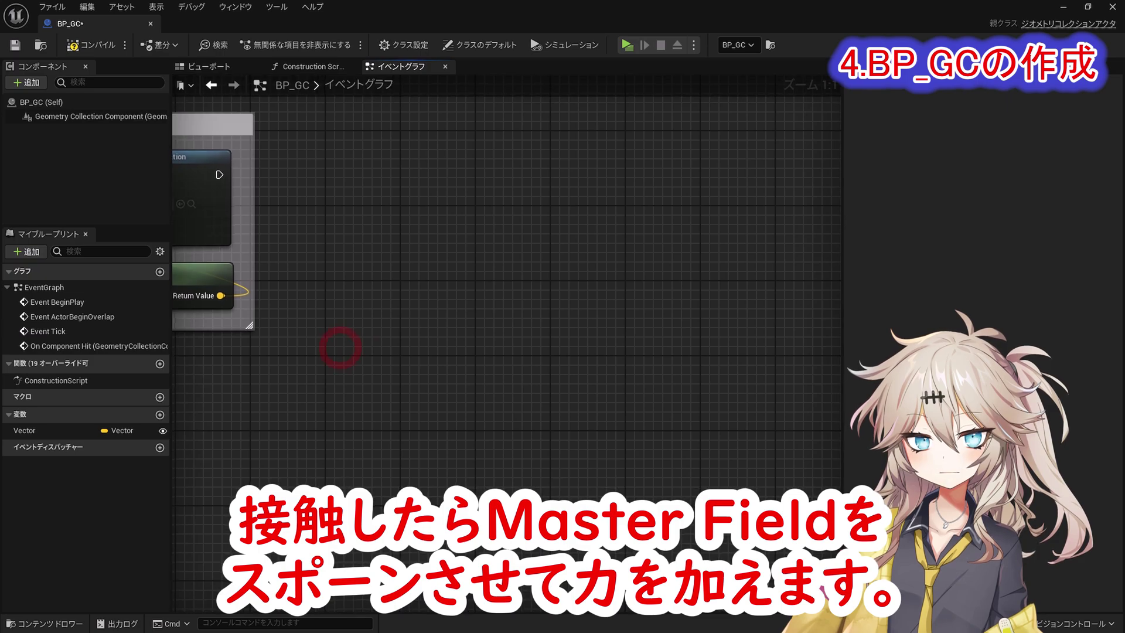
pyautogui.rightClick(364, 162)
pyautogui.write('Spawn actor from Class')
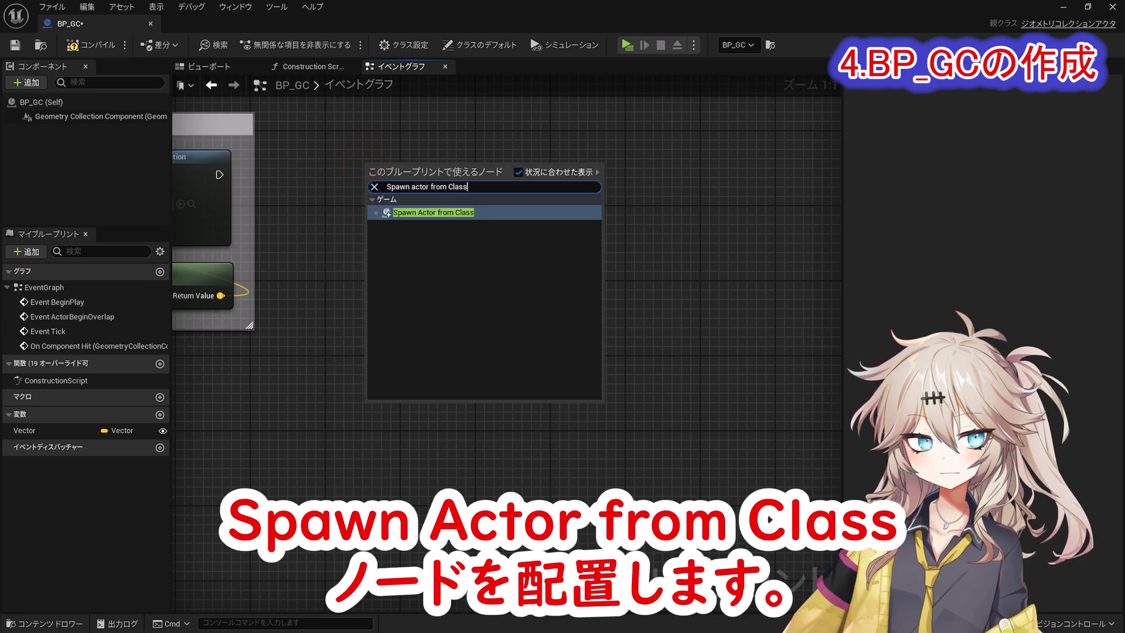
pyautogui.press('Return')
pyautogui.moveTo(373, 184); pyautogui.dragTo(220, 175)
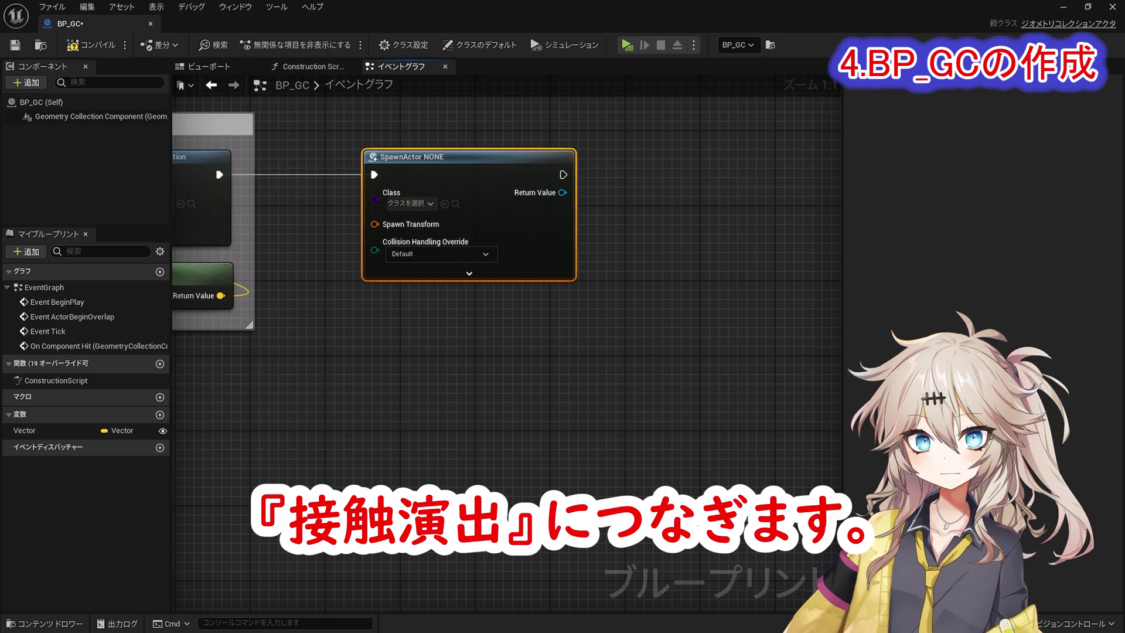
pyautogui.hotkey('ctrl', 'space')
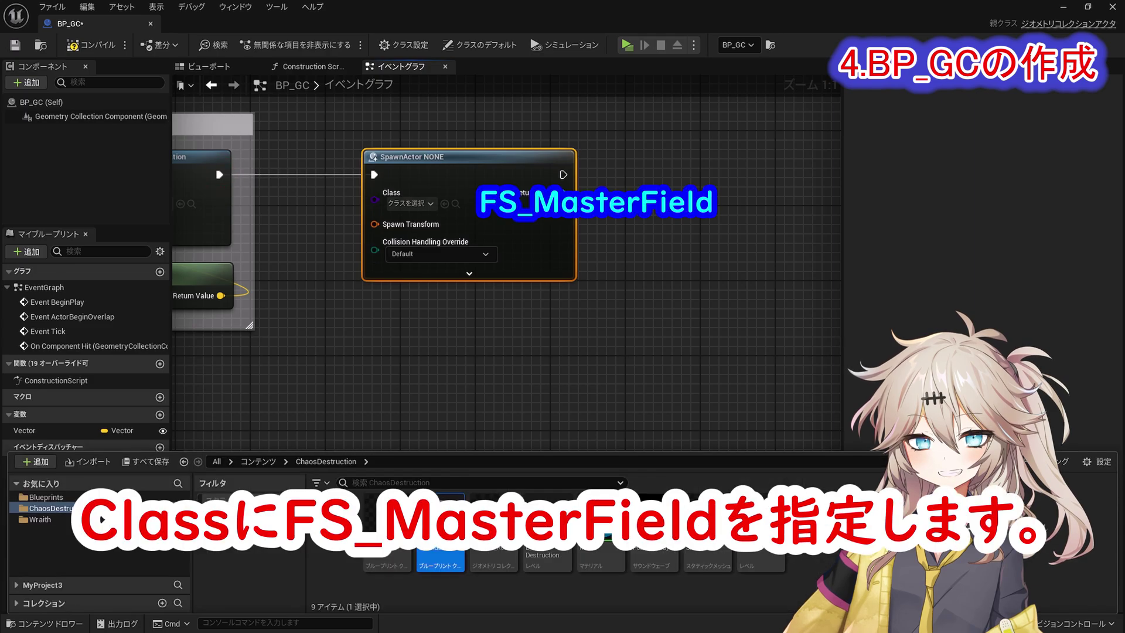
pyautogui.click(444, 204)
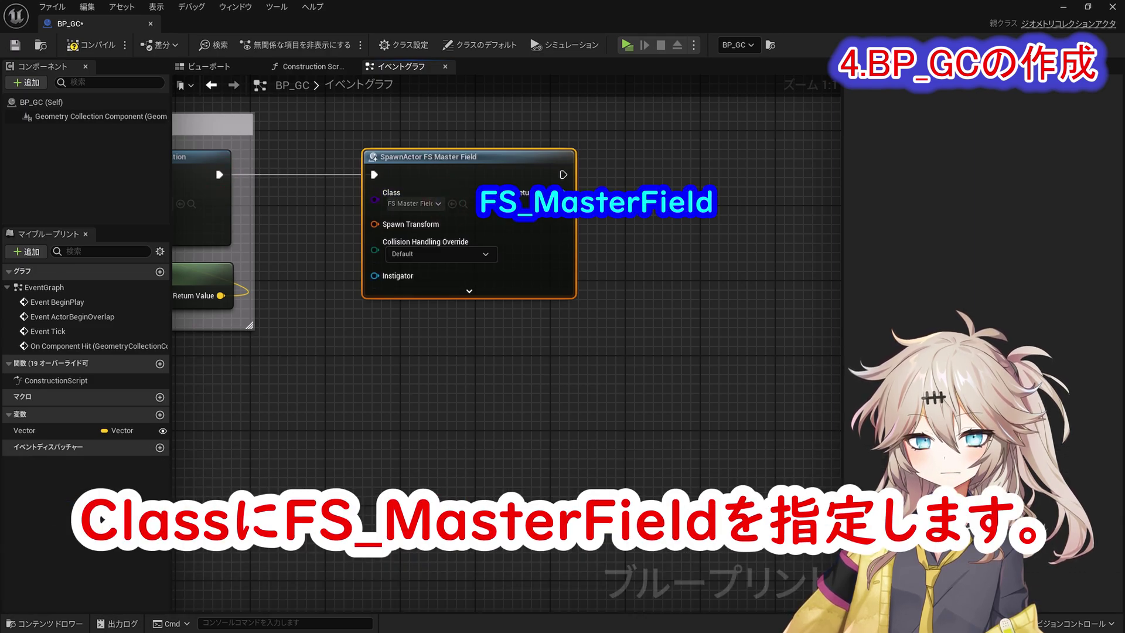
# Feed the Spawn Transform input of the SpawnActor node from a new Get Actor Transform node.
pyautogui.moveTo(375, 223); pyautogui.dragTo(462, 330)
pyautogui.write('Get Actor Transform')
pyautogui.click(468, 374)
# Promote the SpawnActor Return Value to a variable named FS_Master and group the spawn nodes in a comment titled "Master Fieldのスポーン".
pyautogui.rightClick(562, 192)
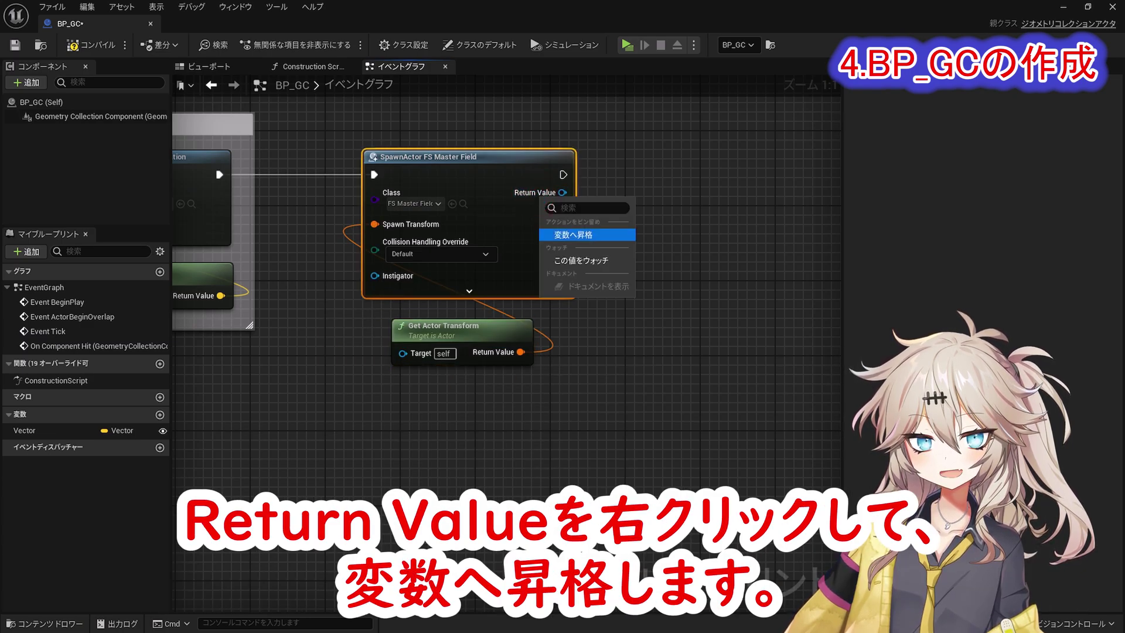
pyautogui.click(572, 235)
pyautogui.write('FS_Master')
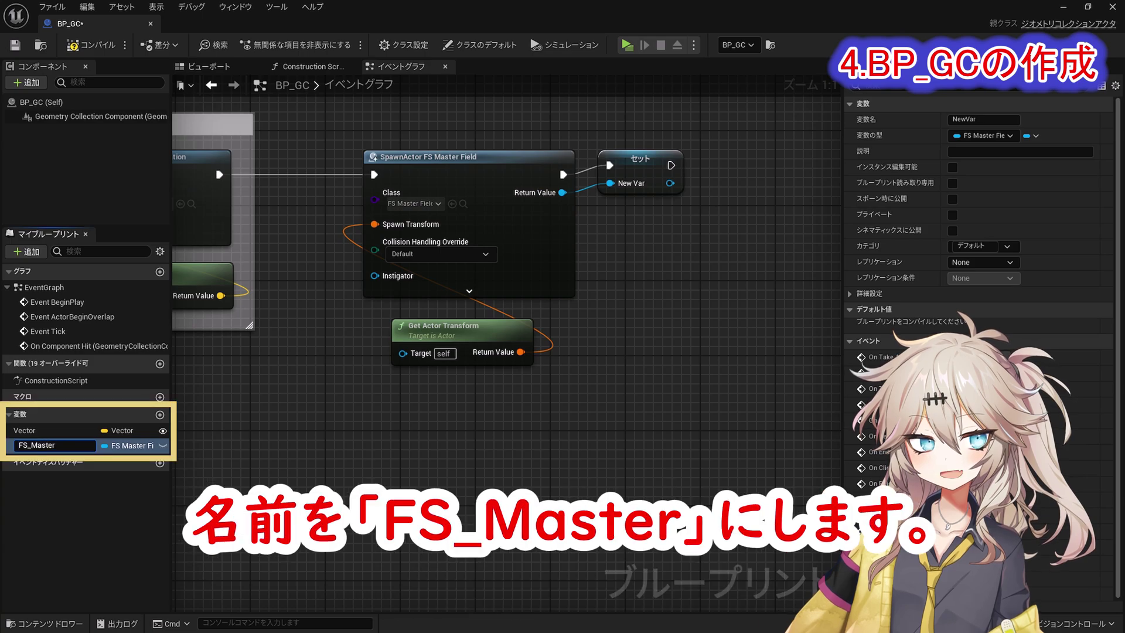
pyautogui.press('Return')
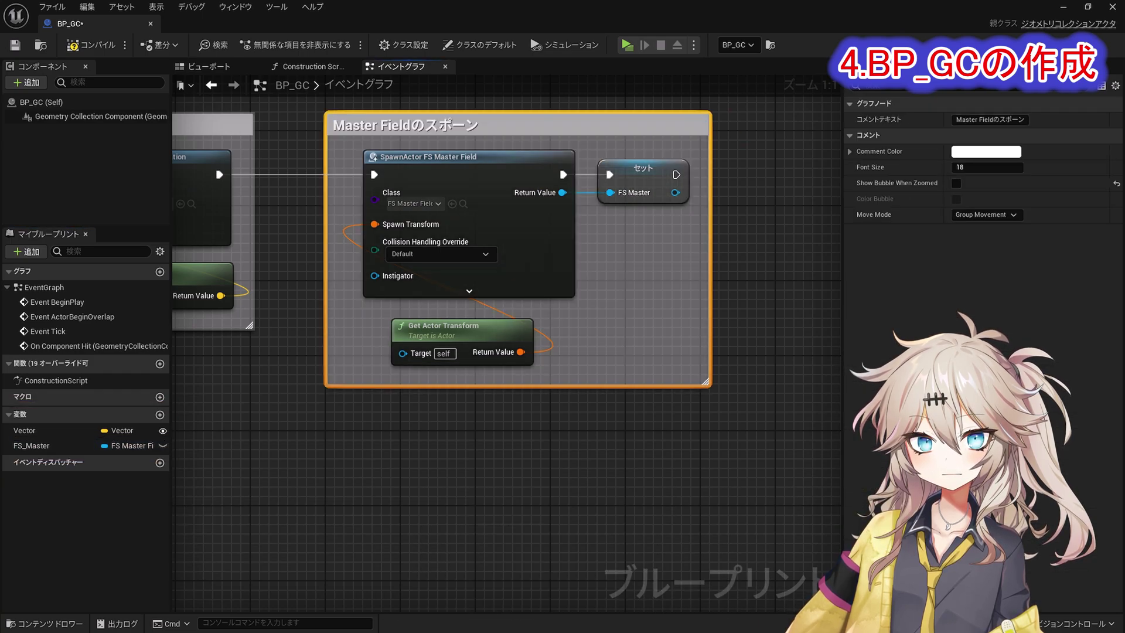
# Add a Sequence node connected to the execution output of the Set FS Master node.
pyautogui.moveTo(791, 363); pyautogui.dragTo(367, 346, button='right')
pyautogui.moveTo(369, 292); pyautogui.dragTo(362, 306, button='right')
pyautogui.click(362, 306)
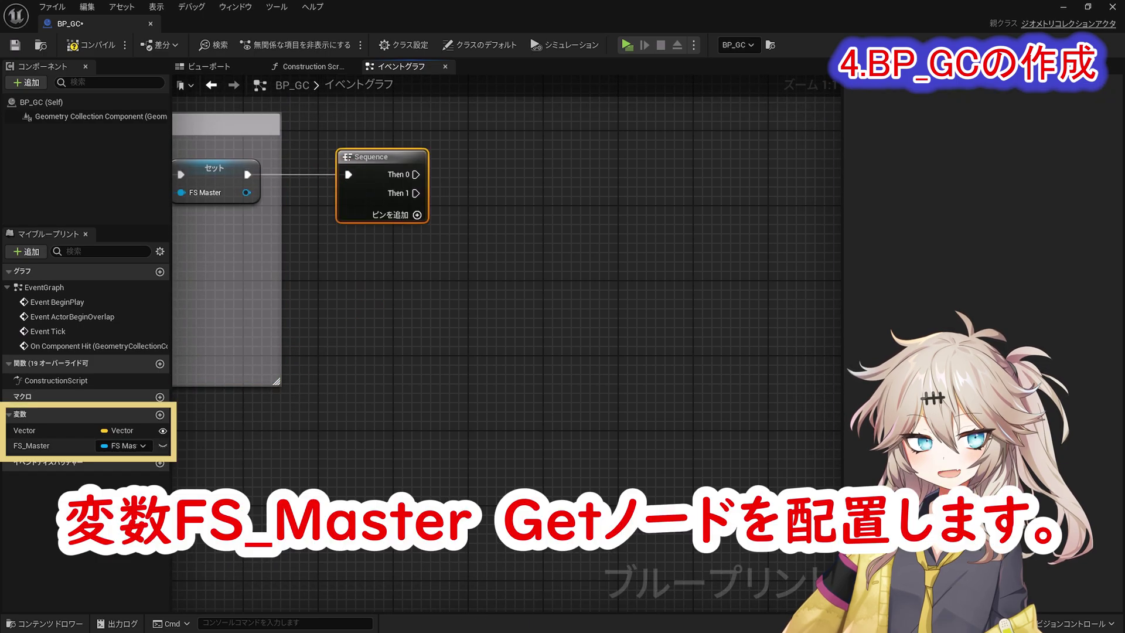
# Add an FS_Master Get node, create a Set Radial Magnitude node from it, and connect that node to the Sequence's Then 0 output.
pyautogui.moveTo(27, 445); pyautogui.dragTo(470, 176)
pyautogui.click(518, 287)
pyautogui.write('radial')
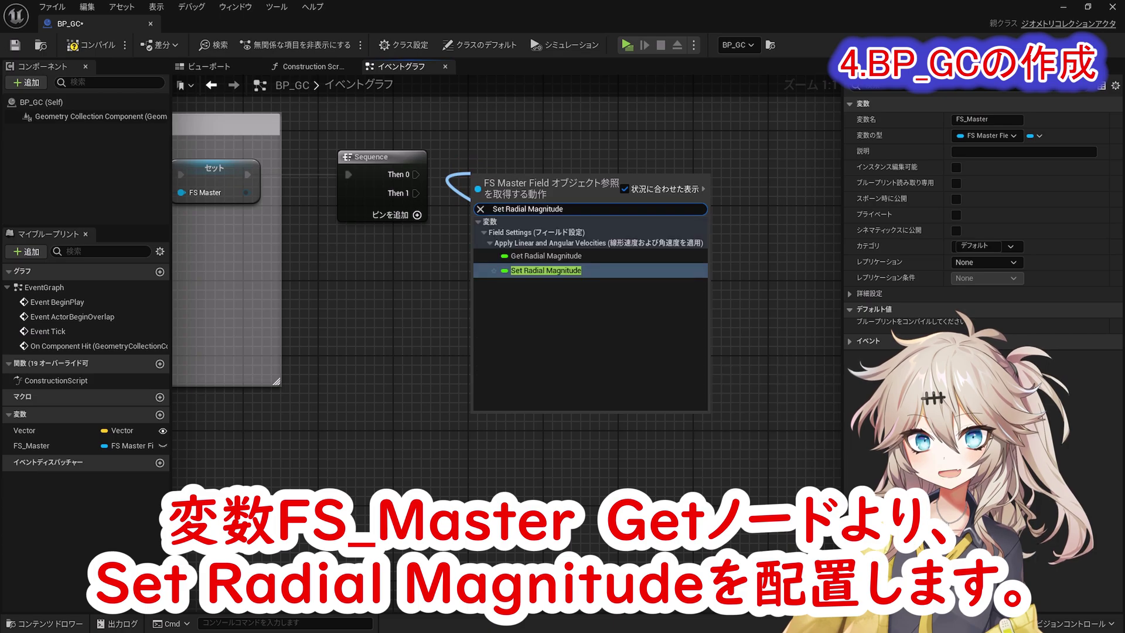
pyautogui.click(556, 275)
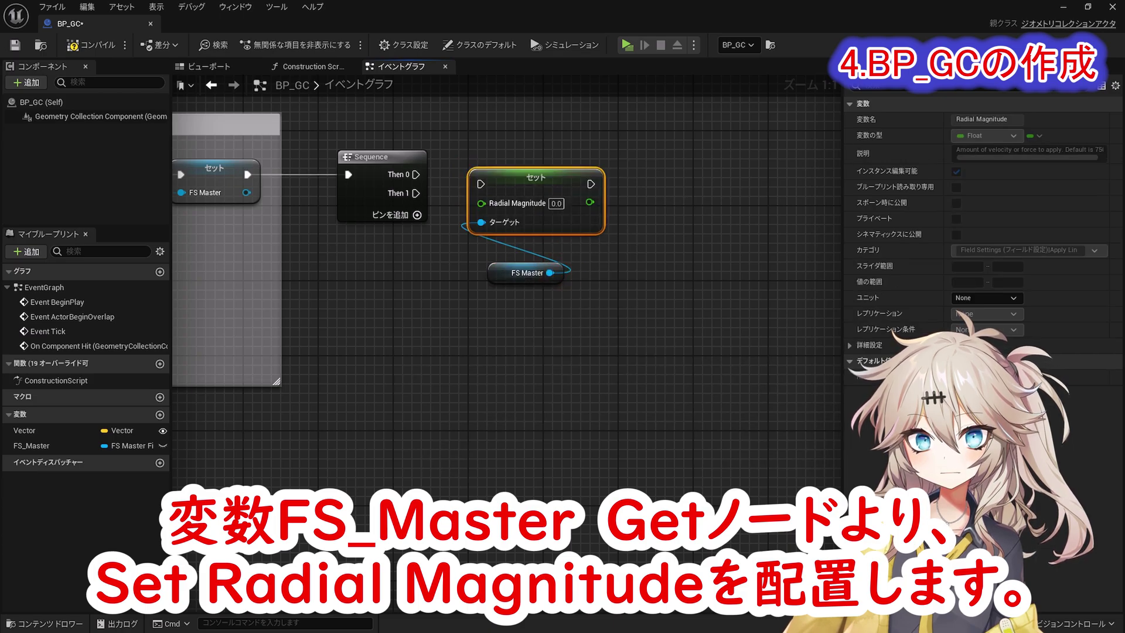
pyautogui.moveTo(480, 184); pyautogui.dragTo(415, 174)
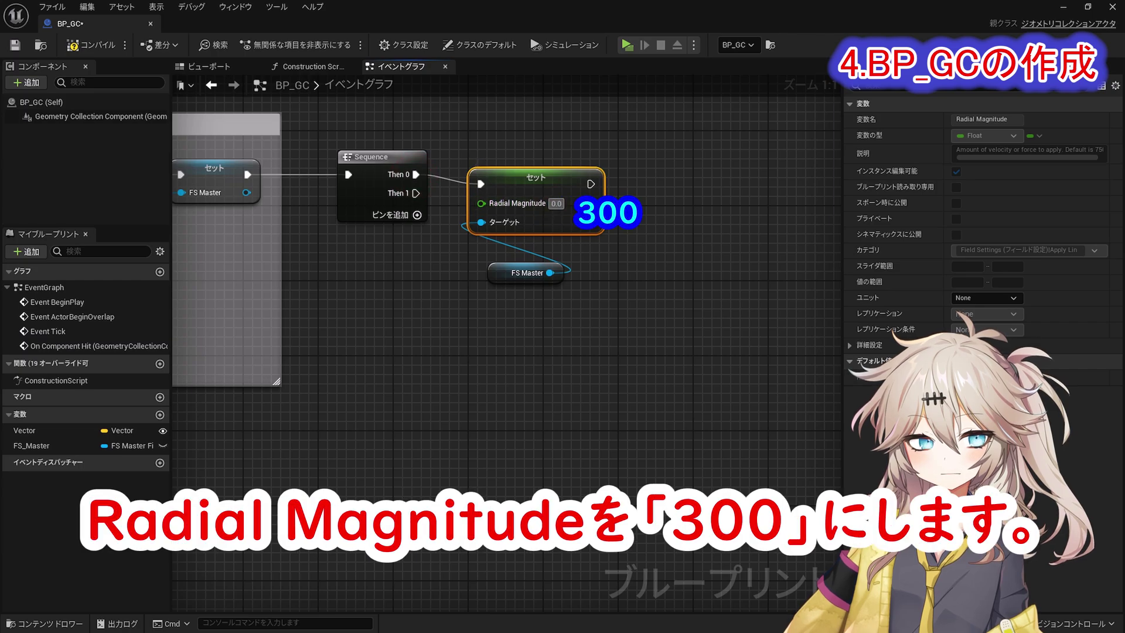
# Set Radial Magnitude to 300 and promote that input to a variable named Radial Magnitude.
pyautogui.write('300')
pyautogui.press('Return')
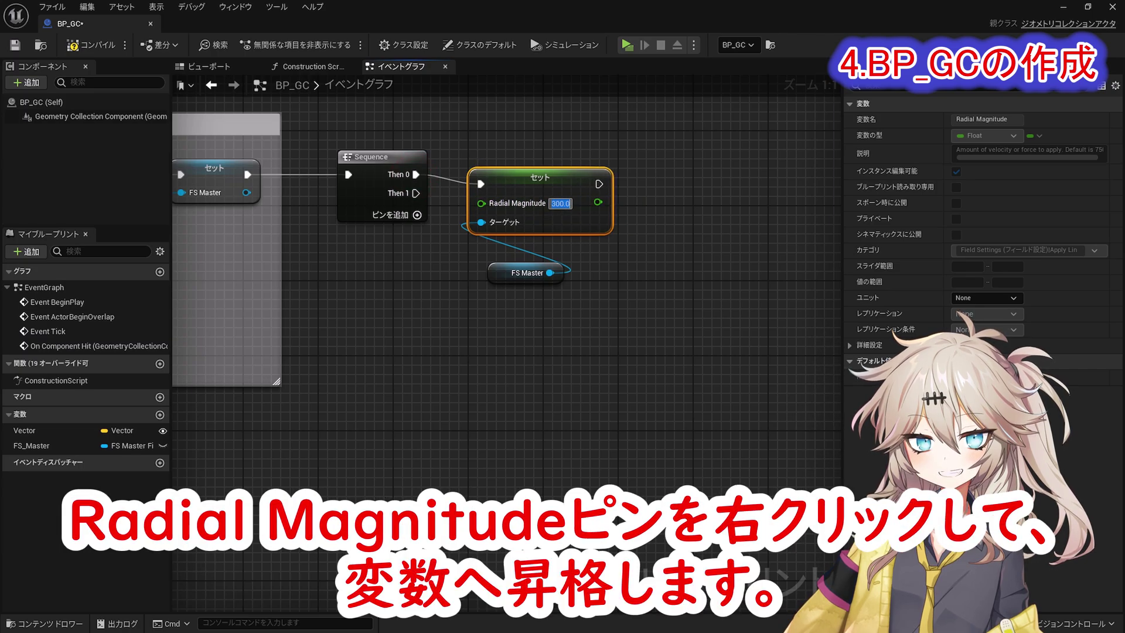
pyautogui.rightClick(494, 202)
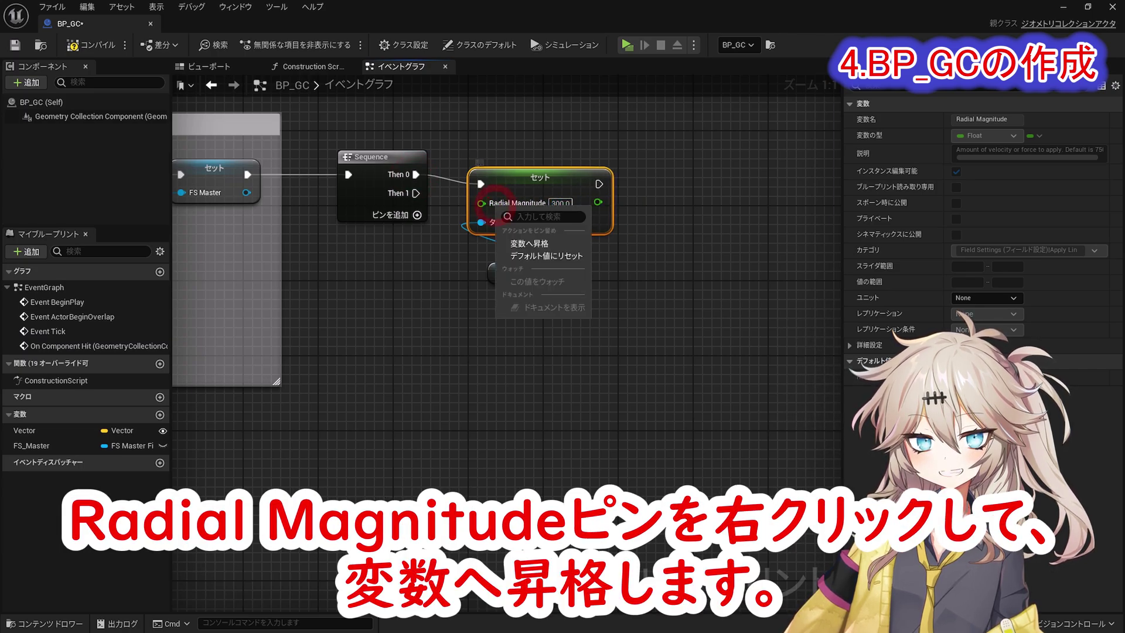
pyautogui.click(519, 242)
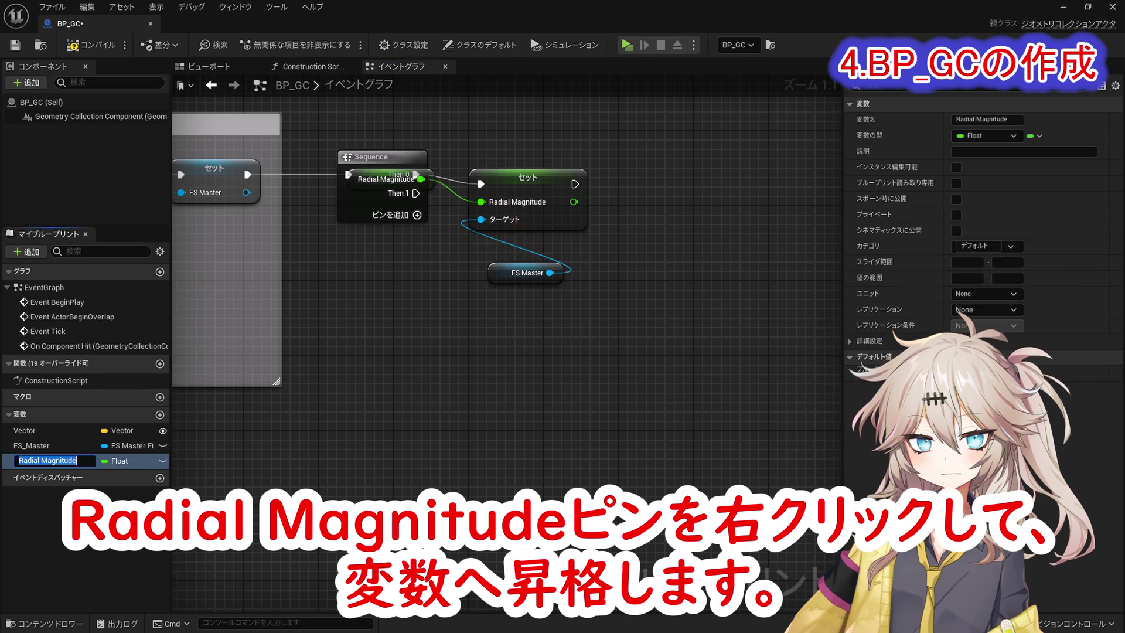
pyautogui.press('Return')
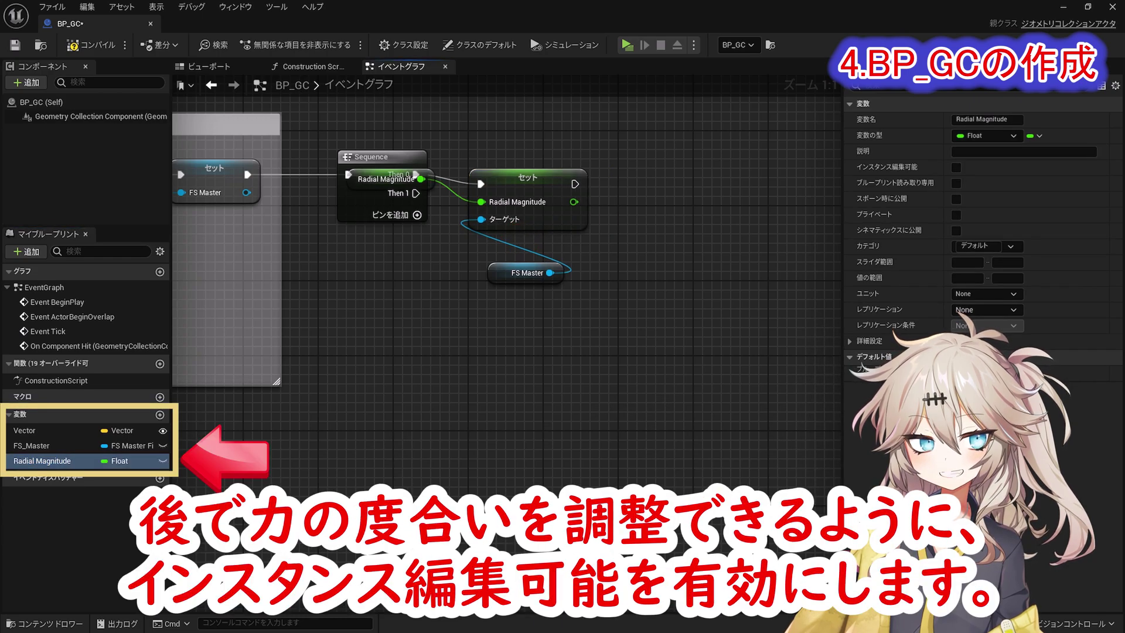
# Make the Radial Magnitude variable instance editable and group the Set Radial Magnitude nodes in a comment titled "力の強度".
pyautogui.click(163, 461)
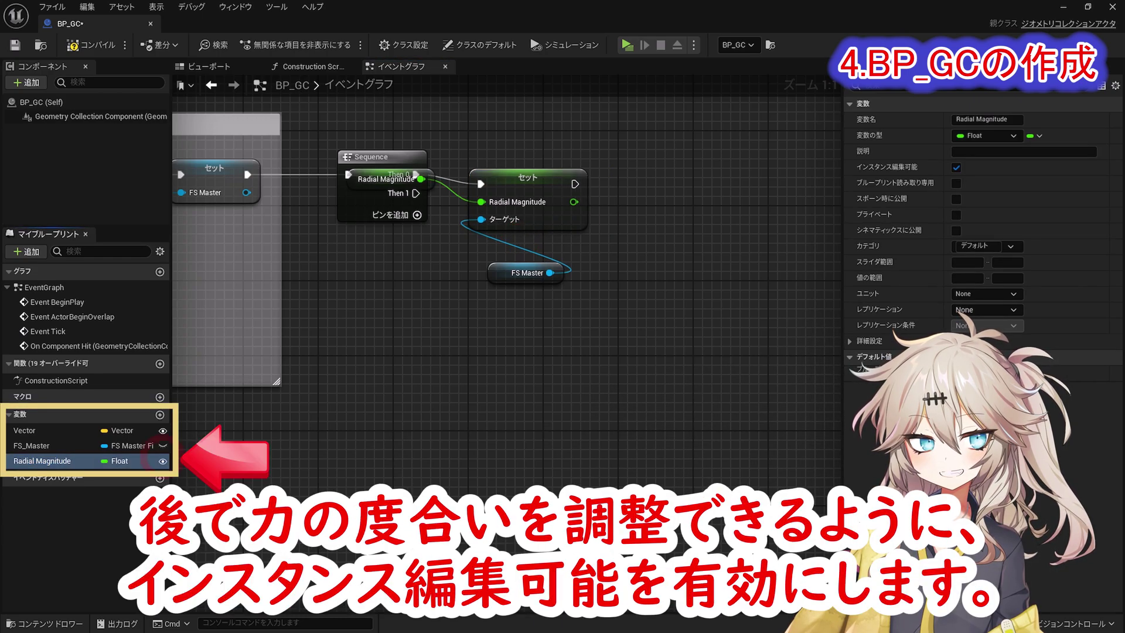
pyautogui.moveTo(386, 179); pyautogui.dragTo(465, 251)
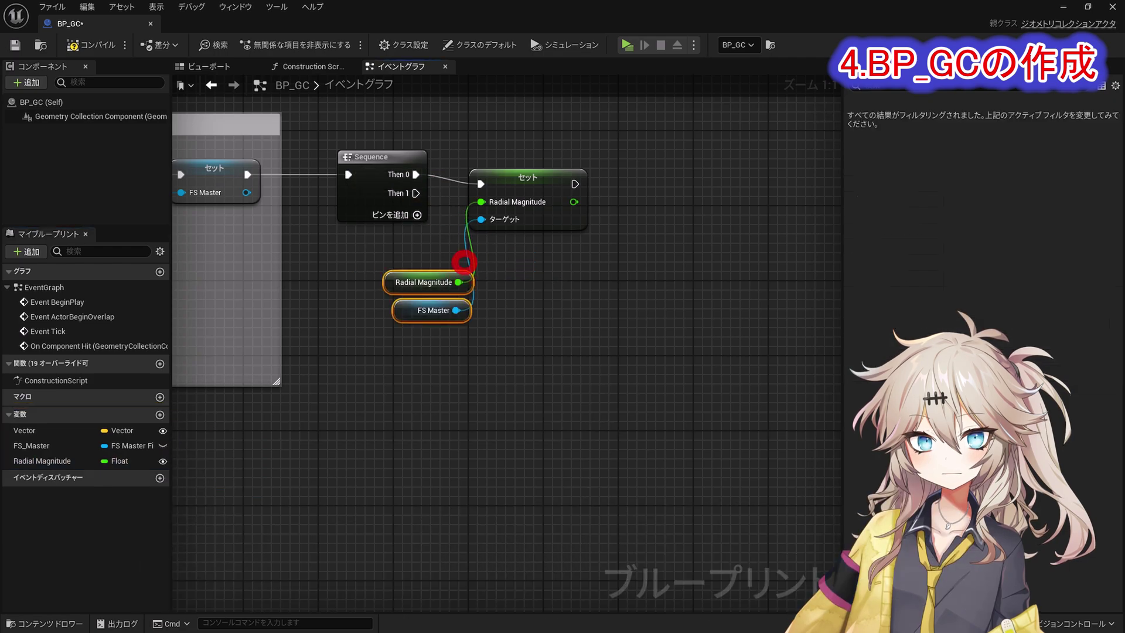
pyautogui.moveTo(447, 321); pyautogui.dragTo(691, 158)
pyautogui.write('c力の強度')
pyautogui.moveTo(468, 143); pyautogui.dragTo(478, 135)
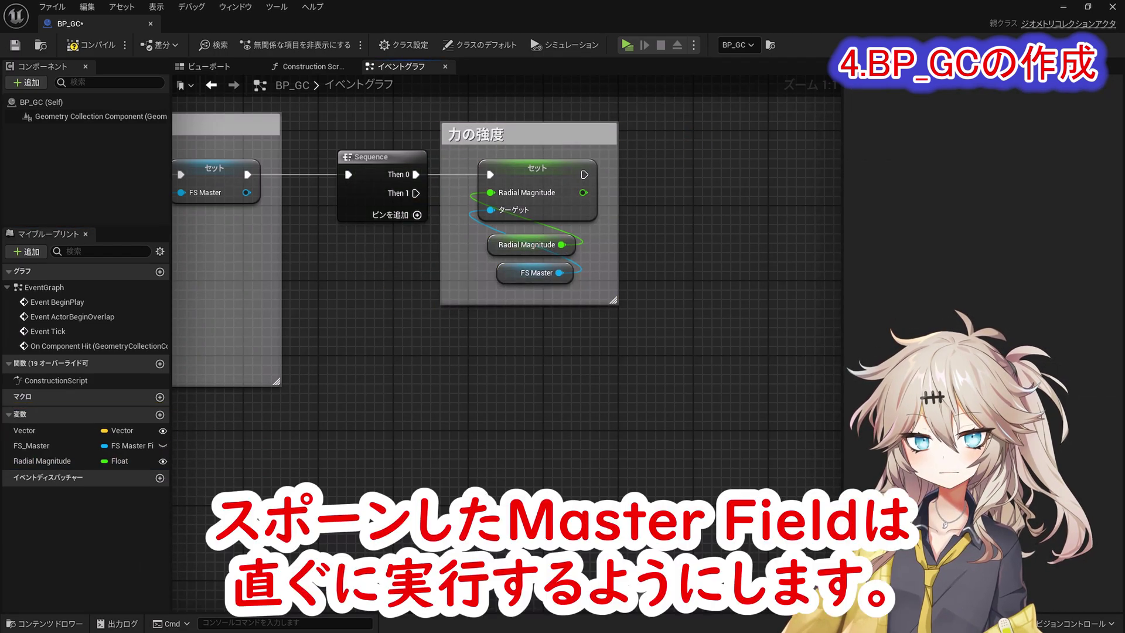
# Add an FS_Master Get node beyond the 力の強度 comment and create a Set Activation Type node from it.
pyautogui.moveTo(653, 428); pyautogui.dragTo(351, 421, button='right')
pyautogui.moveTo(32, 445); pyautogui.dragTo(409, 182)
pyautogui.click(458, 303)
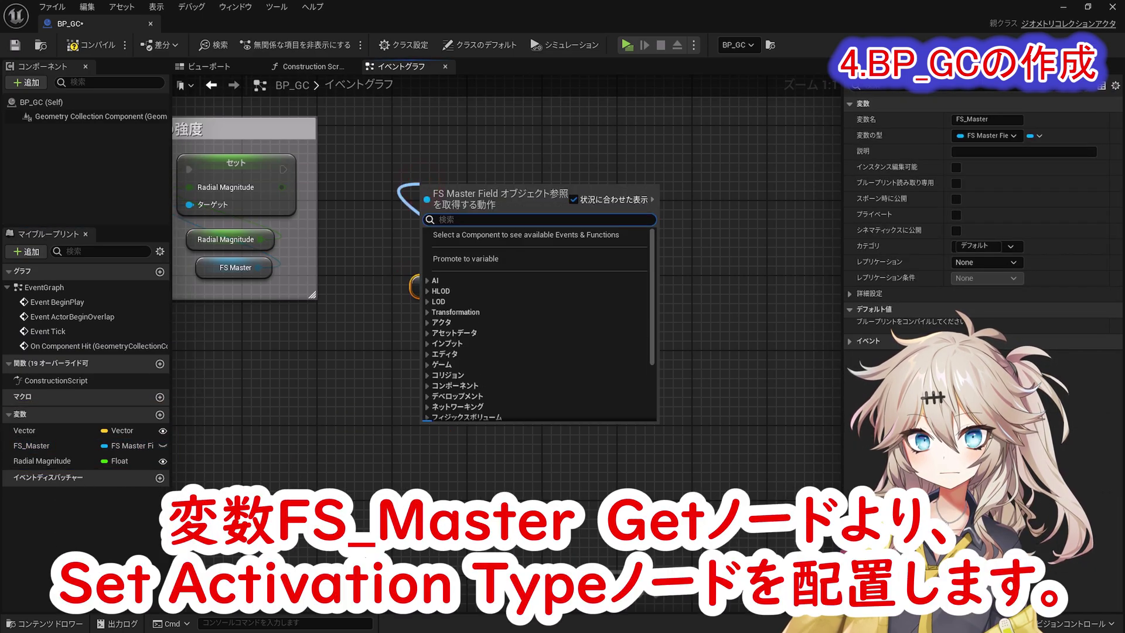
pyautogui.write('Set Activation Type')
pyautogui.click(499, 252)
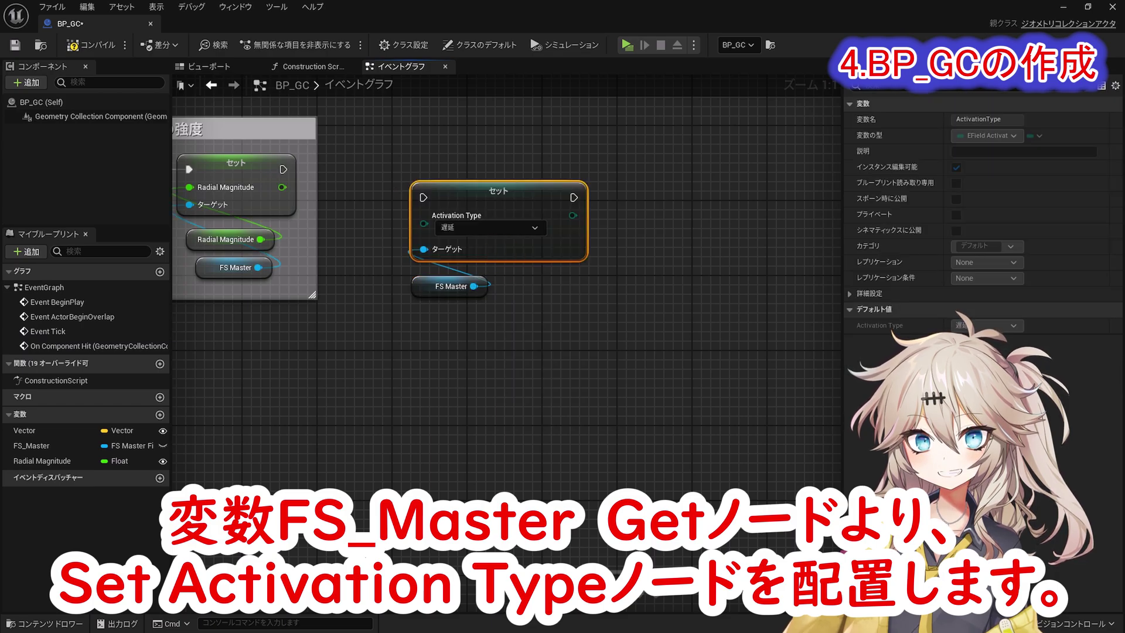
# Connect Set Activation Type after the Set Radial Magnitude node and set its Activation Type to トリガー.
pyautogui.moveTo(423, 198); pyautogui.dragTo(283, 170)
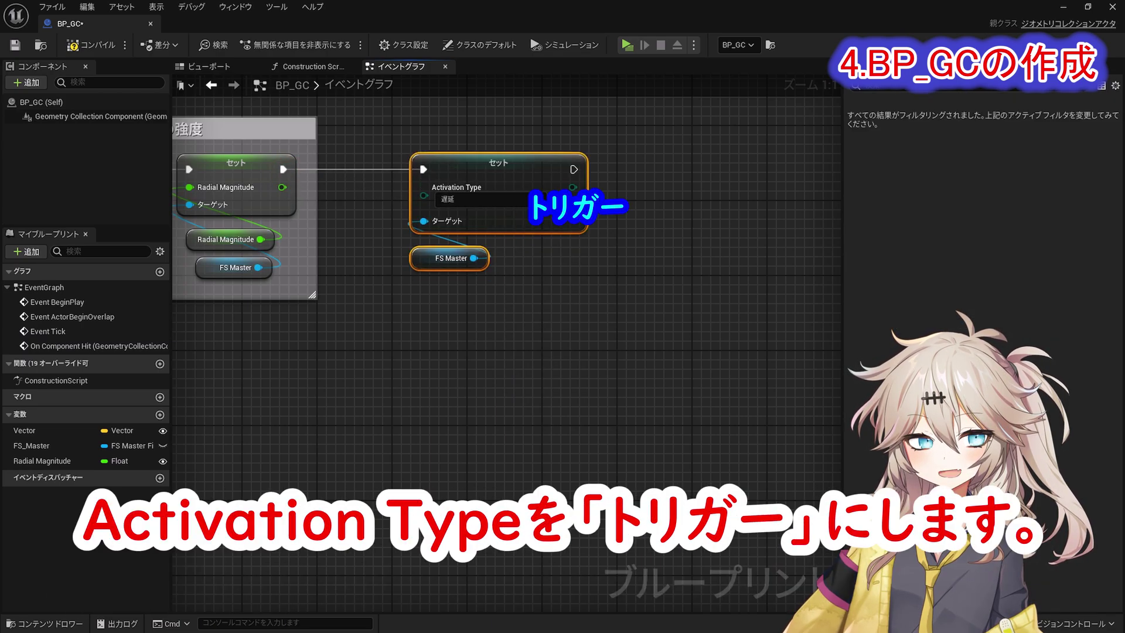
pyautogui.click(480, 199)
pyautogui.click(477, 234)
# Add another FS_Master Get node, create a CE Trigger call from it, and place the Get node beneath the call.
pyautogui.moveTo(32, 445); pyautogui.dragTo(621, 259)
pyautogui.click(659, 285)
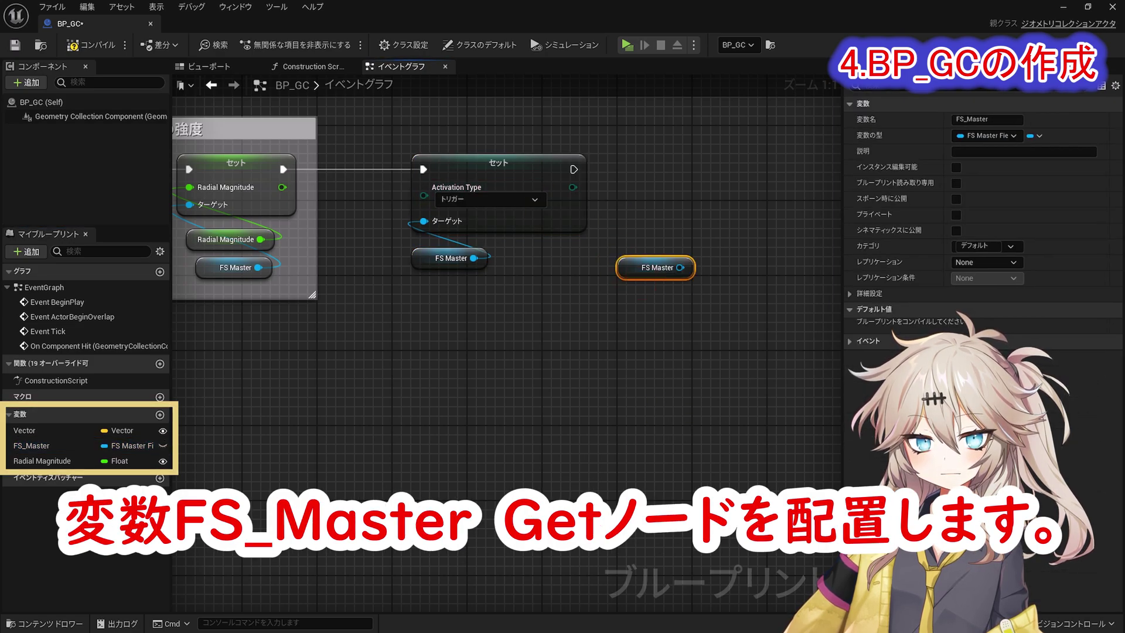
pyautogui.moveTo(679, 267); pyautogui.dragTo(643, 202)
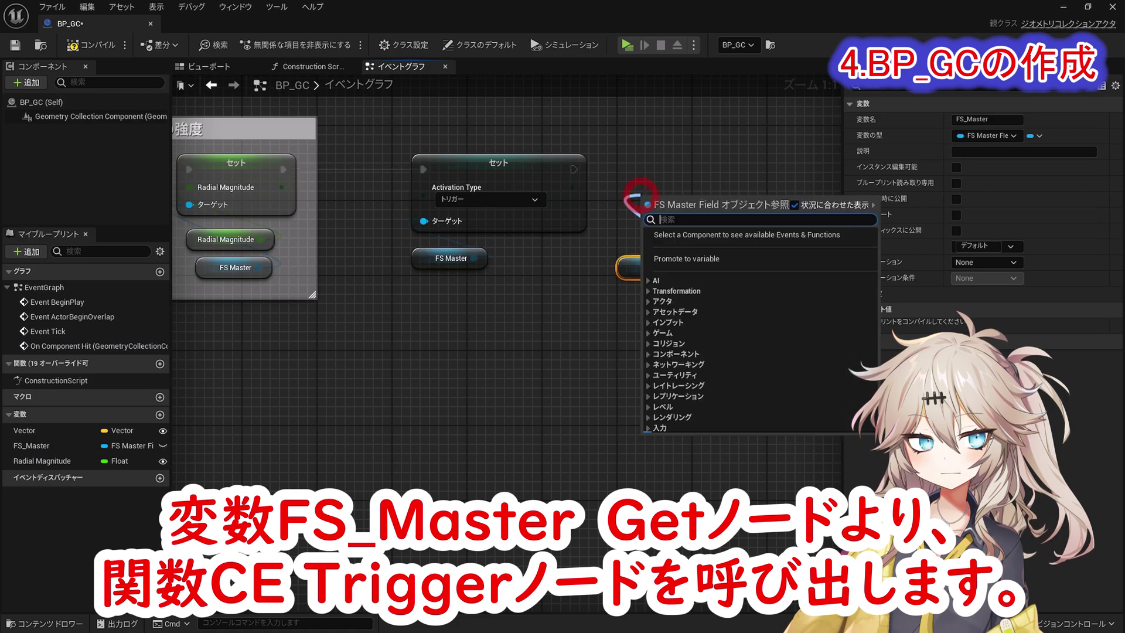
pyautogui.write('CE Trigger')
pyautogui.press('Return')
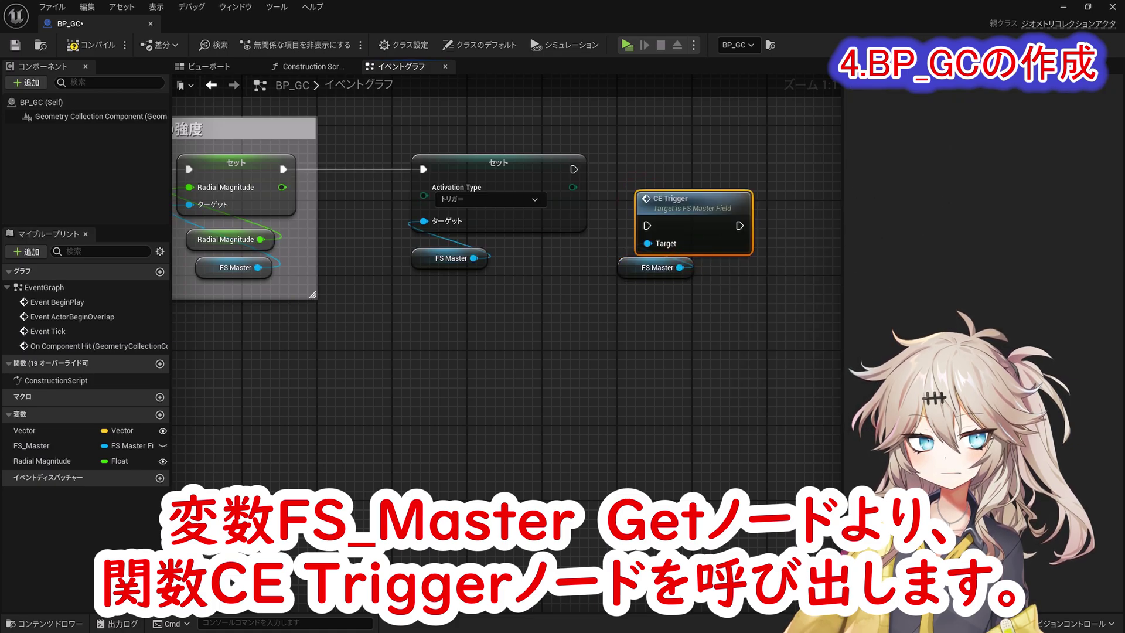
pyautogui.moveTo(657, 267); pyautogui.dragTo(694, 239)
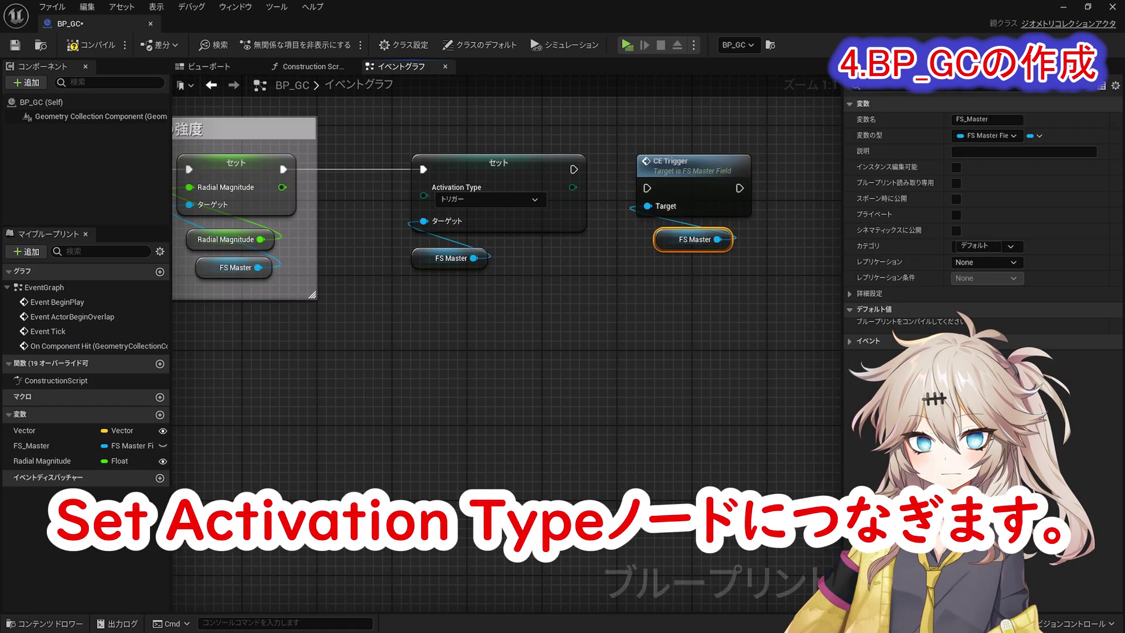
# Connect CE Trigger after Set Activation Type and group these nodes in a comment titled "ActiveTypeと実行".
pyautogui.moveTo(647, 188); pyautogui.dragTo(574, 169)
pyautogui.keyDown('ctrl'); pyautogui.click(685, 156); pyautogui.keyUp('ctrl')
pyautogui.moveTo(691, 156); pyautogui.dragTo(690, 137)
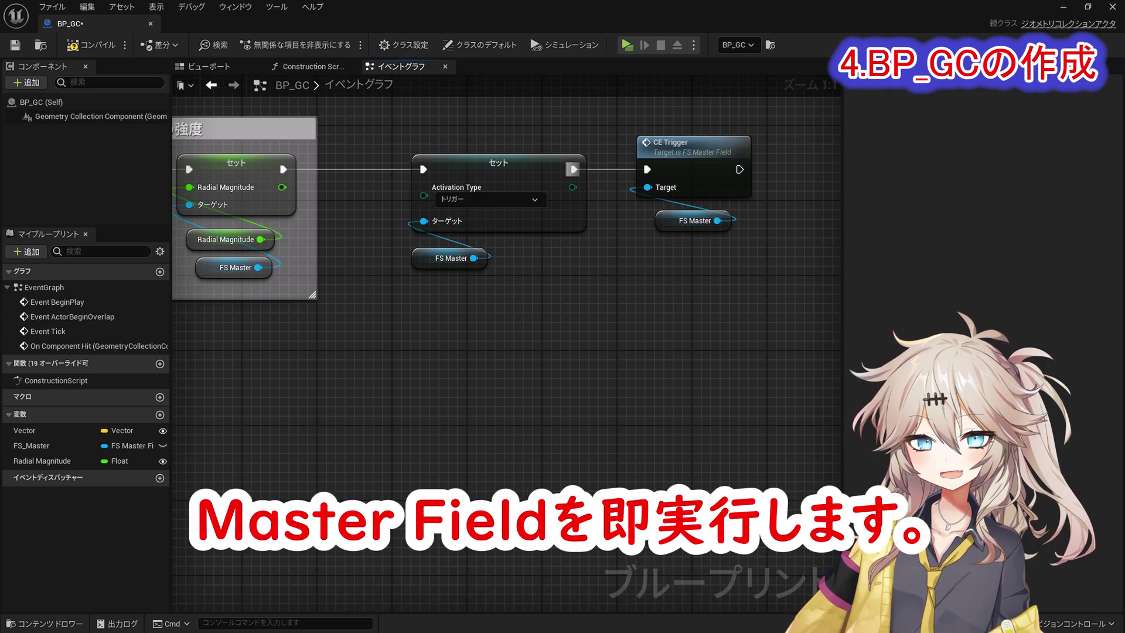
pyautogui.moveTo(405, 132); pyautogui.dragTo(756, 275)
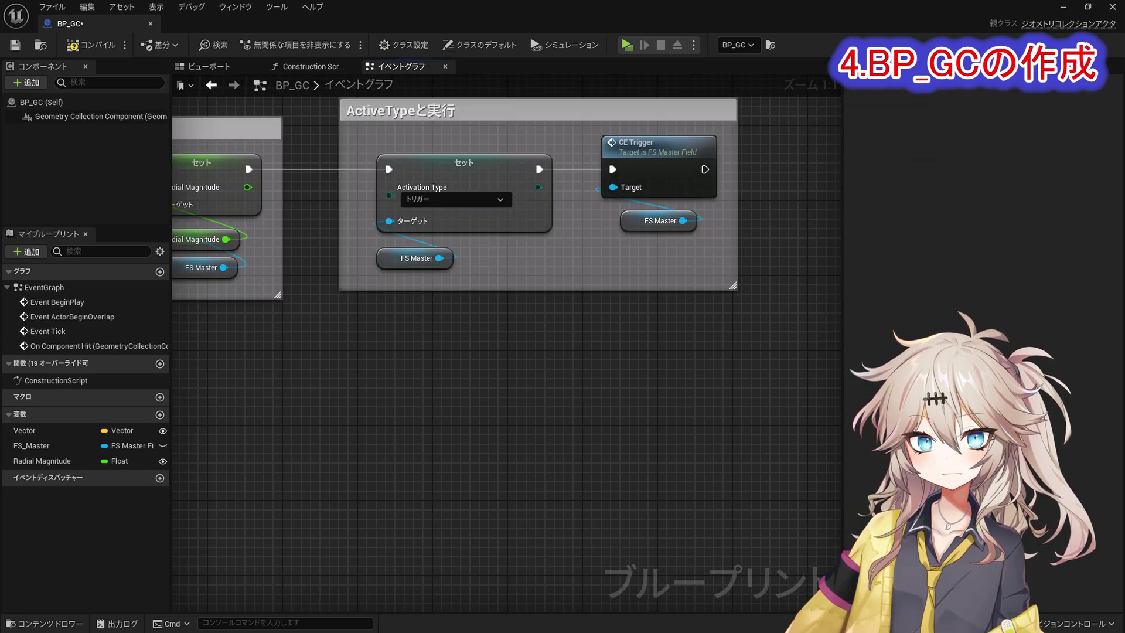
# Add a Geometry Collection Component reference node in the empty area below the 力の強度 comment.
pyautogui.moveTo(290, 388); pyautogui.dragTo(600, 370, button='right')
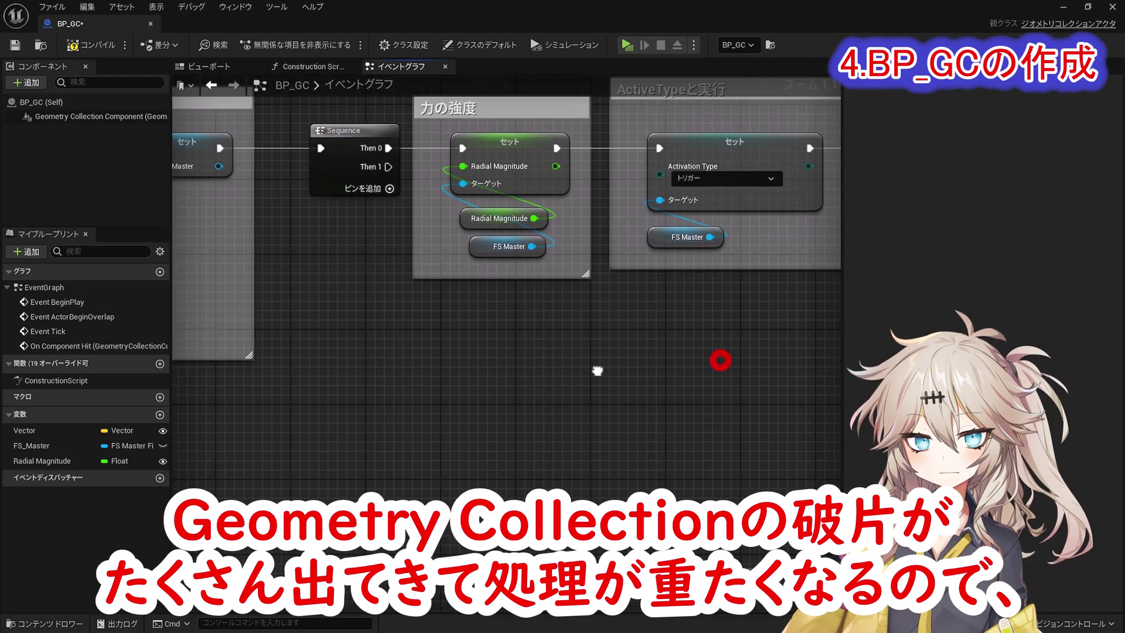
pyautogui.click(465, 416)
pyautogui.moveTo(466, 417); pyautogui.dragTo(367, 389, button='right')
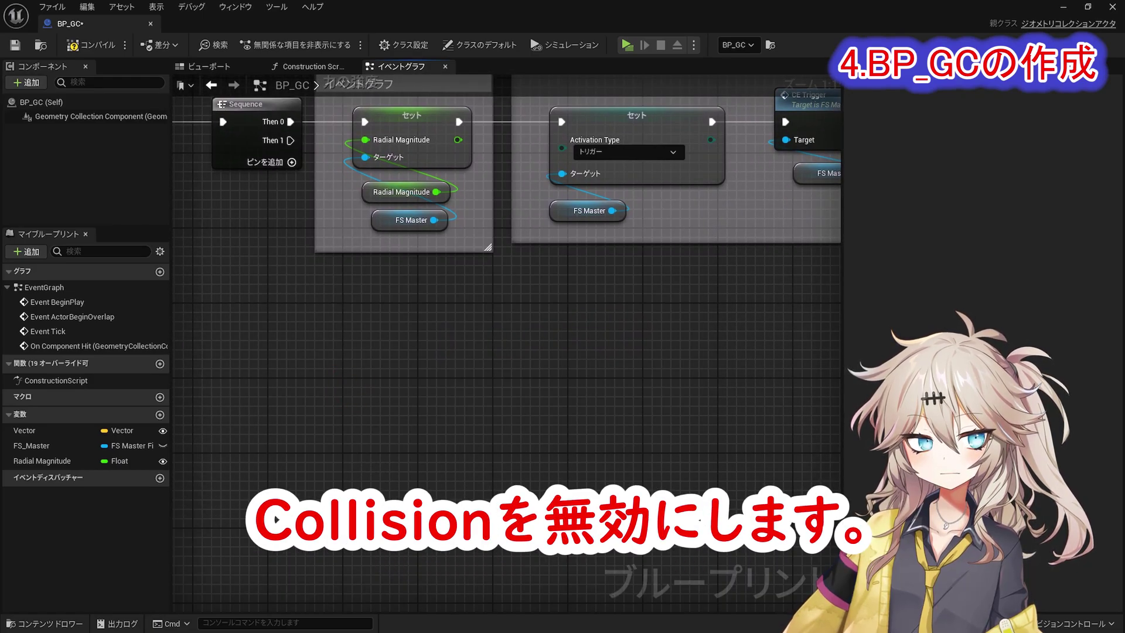
pyautogui.moveTo(94, 116); pyautogui.dragTo(334, 306)
pyautogui.moveTo(323, 367); pyautogui.dragTo(340, 399)
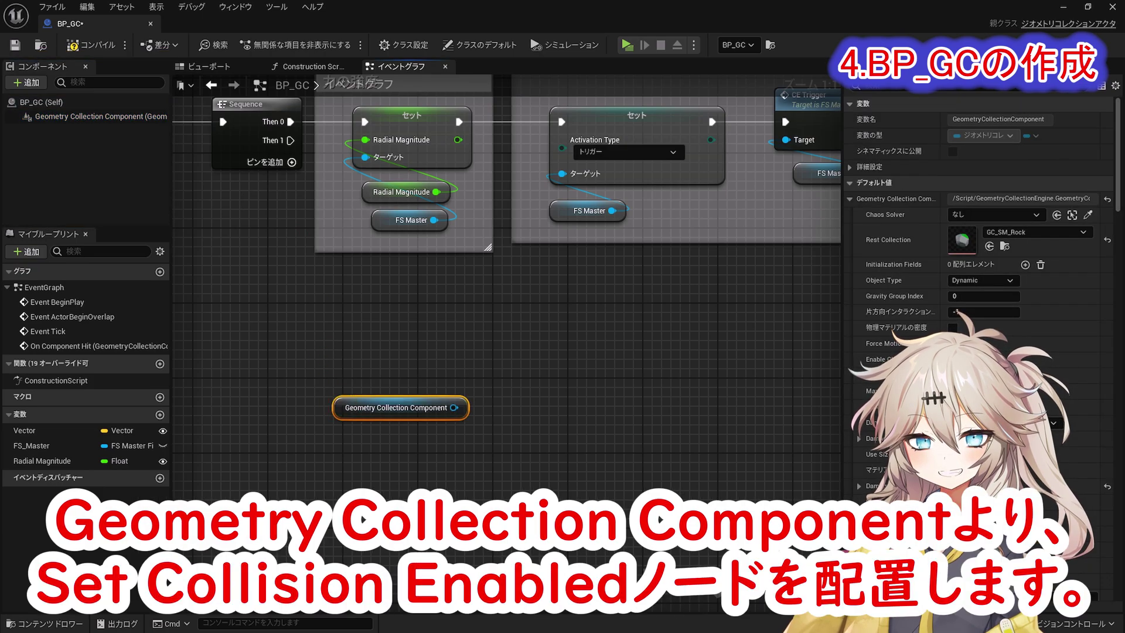
# Create a No Collision Set Collision Enabled node from the component, connected to the Sequence's Then 1, and group them in a comment titled "No Collision設定".
pyautogui.moveTo(453, 407); pyautogui.dragTo(354, 319)
pyautogui.write('Set Collision Enabled')
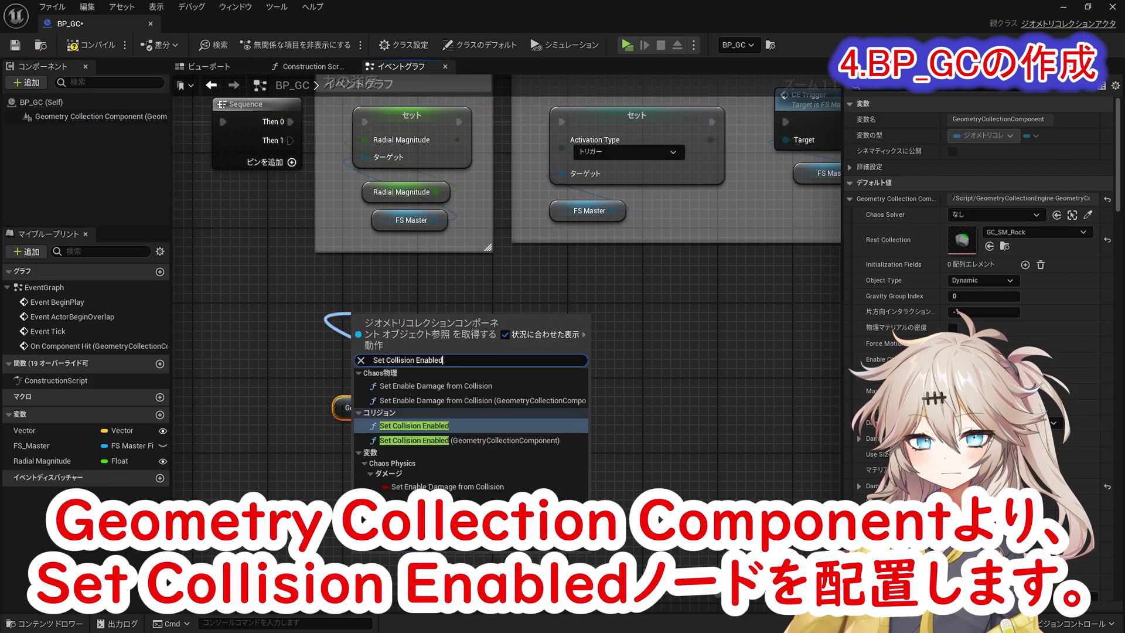
pyautogui.press('Return')
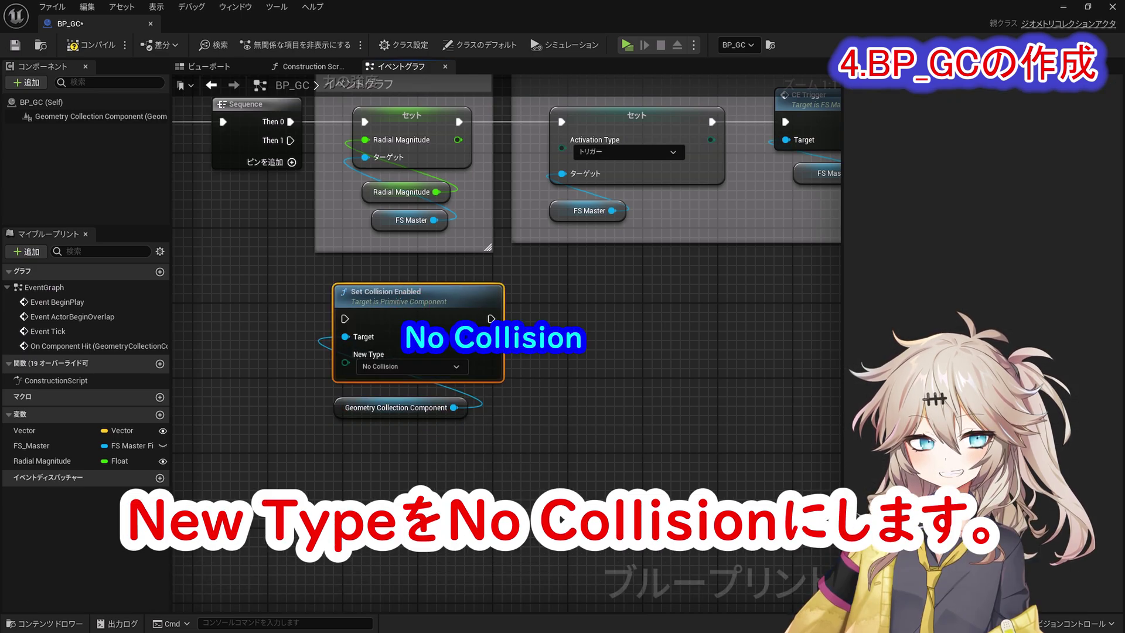
pyautogui.moveTo(344, 318); pyautogui.dragTo(290, 141)
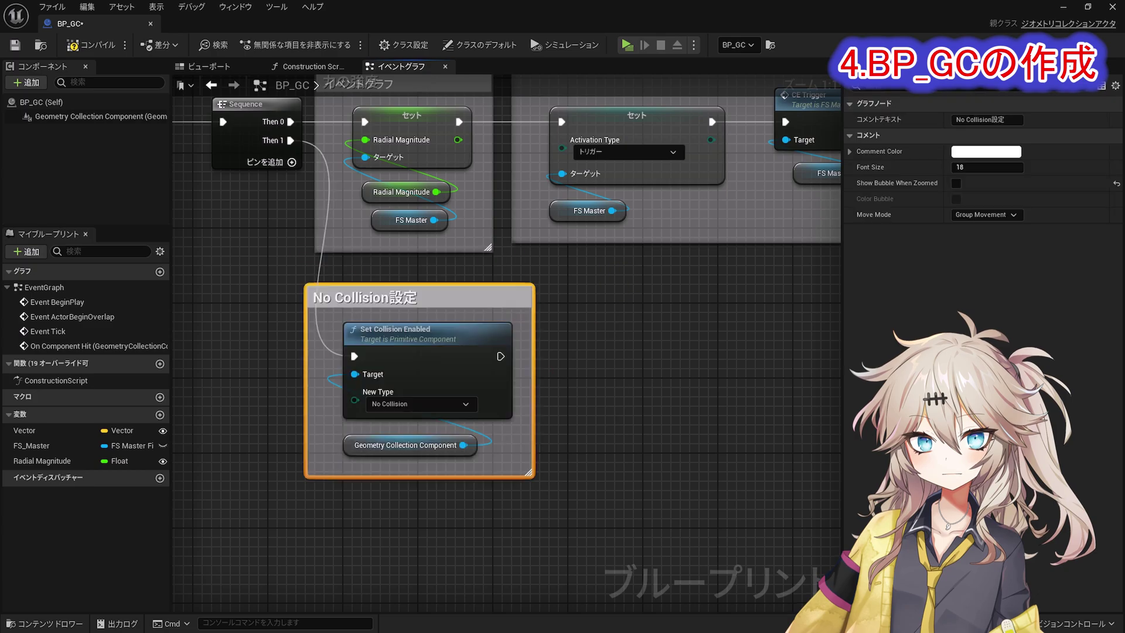
# Add another Geometry Collection Component reference beyond the No Collision設定 comment and create a Set Material node from it.
pyautogui.moveTo(703, 457); pyautogui.dragTo(554, 286, button='right')
pyautogui.moveTo(93, 116); pyautogui.dragTo(440, 296)
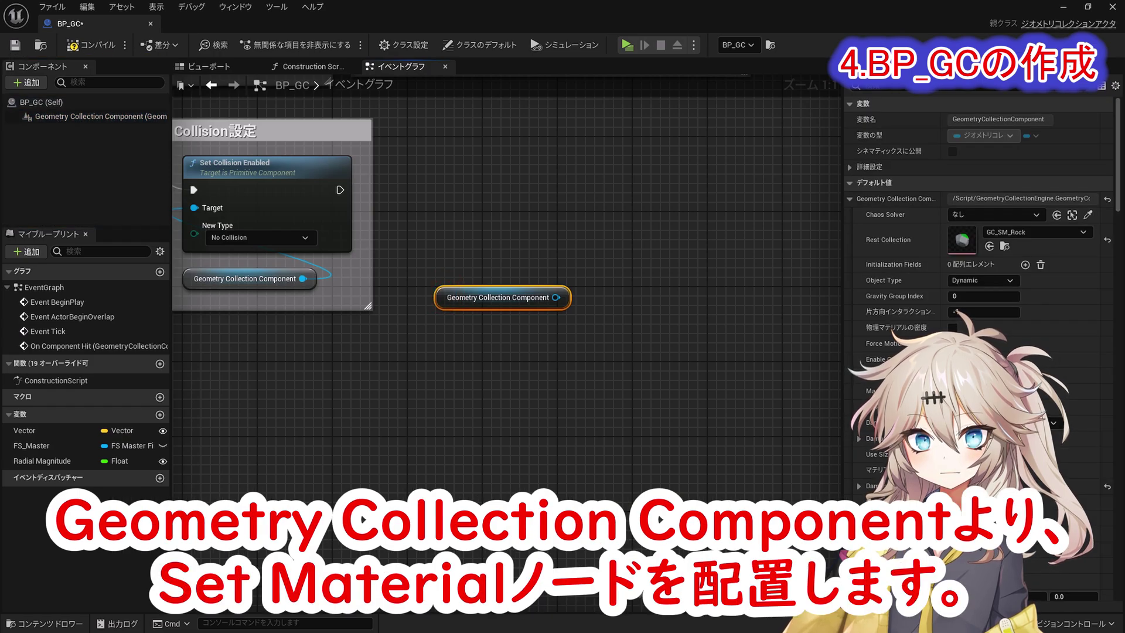
pyautogui.moveTo(556, 297); pyautogui.dragTo(489, 150)
pyautogui.write('Set Material')
pyautogui.press('Return')
# Assign the M_GC material to the Set Material node and connect the node after Set Collision Enabled.
pyautogui.hotkey('ctrl', 'space')
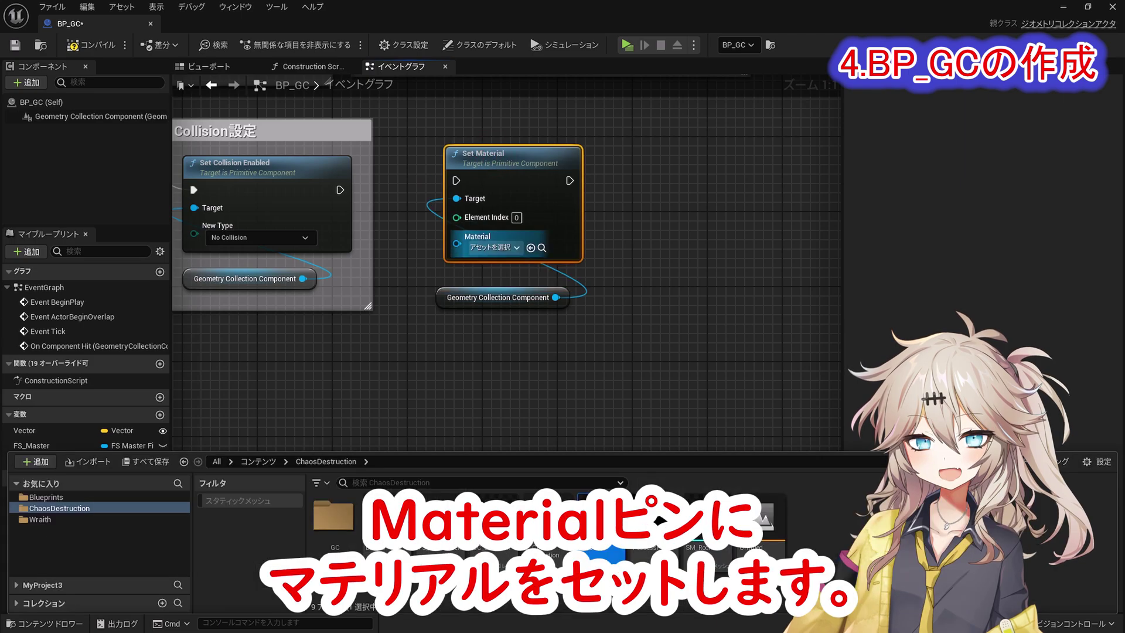
pyautogui.click(531, 248)
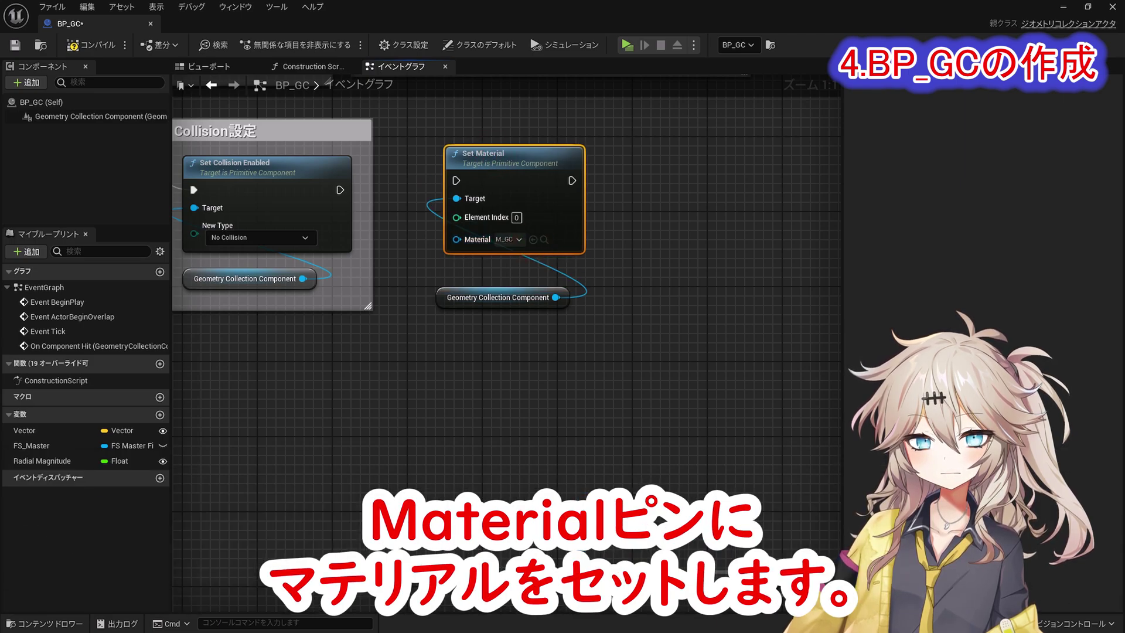
pyautogui.moveTo(456, 181); pyautogui.dragTo(340, 190)
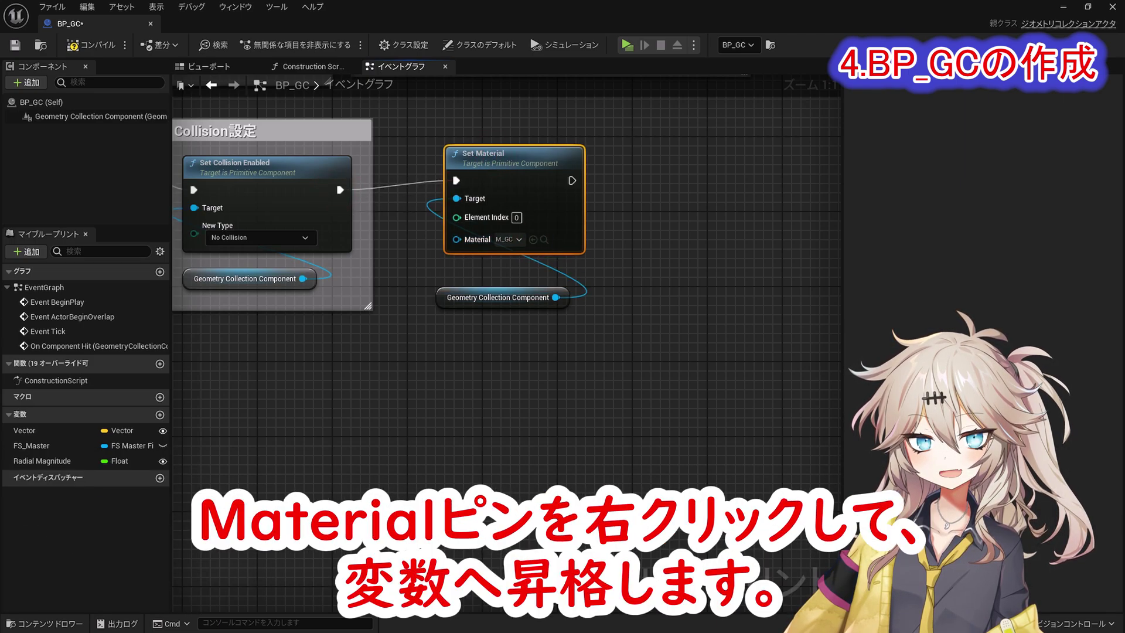
# Promote the Material input to an instance-editable variable named Material and group the Set Material nodes in a comment titled "見た目(Material)の変更".
pyautogui.rightClick(456, 239)
pyautogui.click(502, 271)
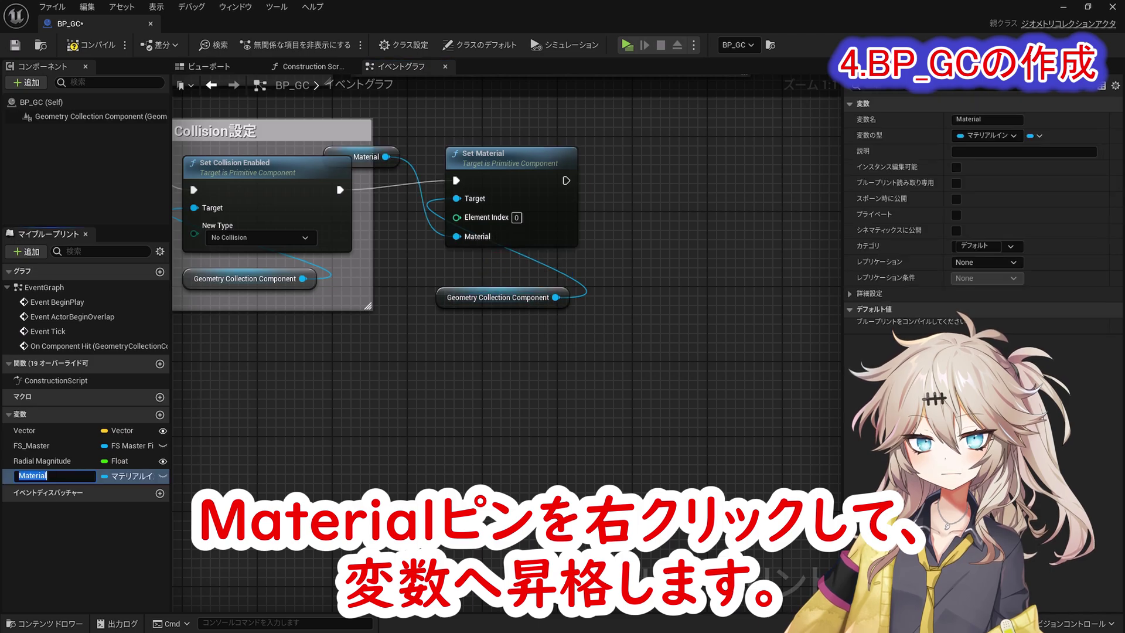
pyautogui.press('Return')
pyautogui.moveTo(338, 152); pyautogui.dragTo(482, 328)
pyautogui.moveTo(455, 388); pyautogui.dragTo(579, 315)
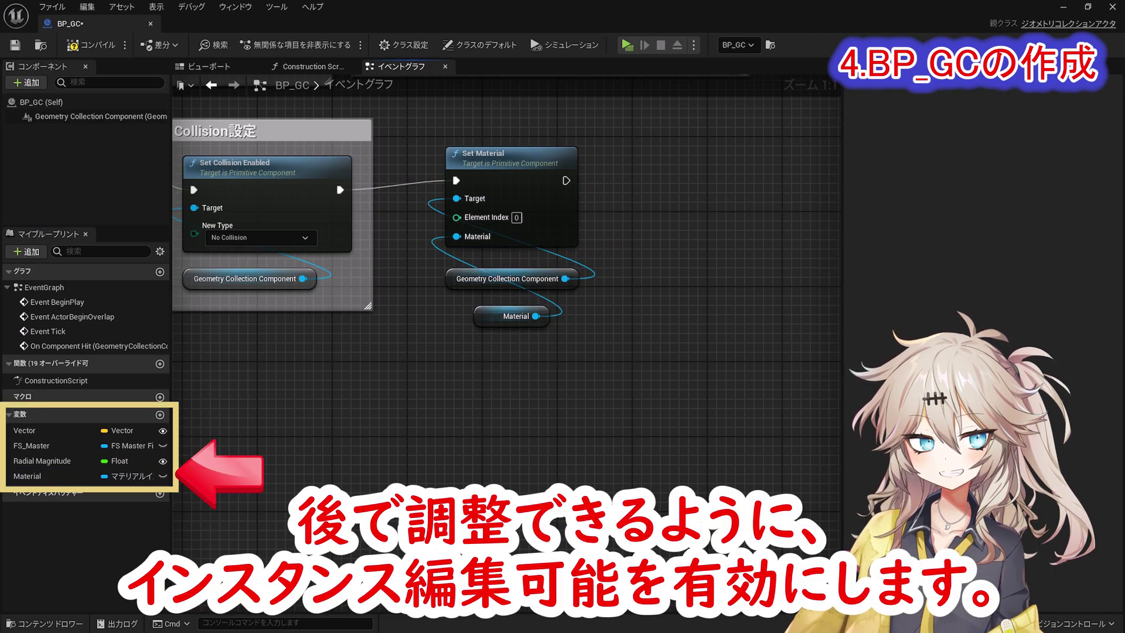
pyautogui.click(162, 476)
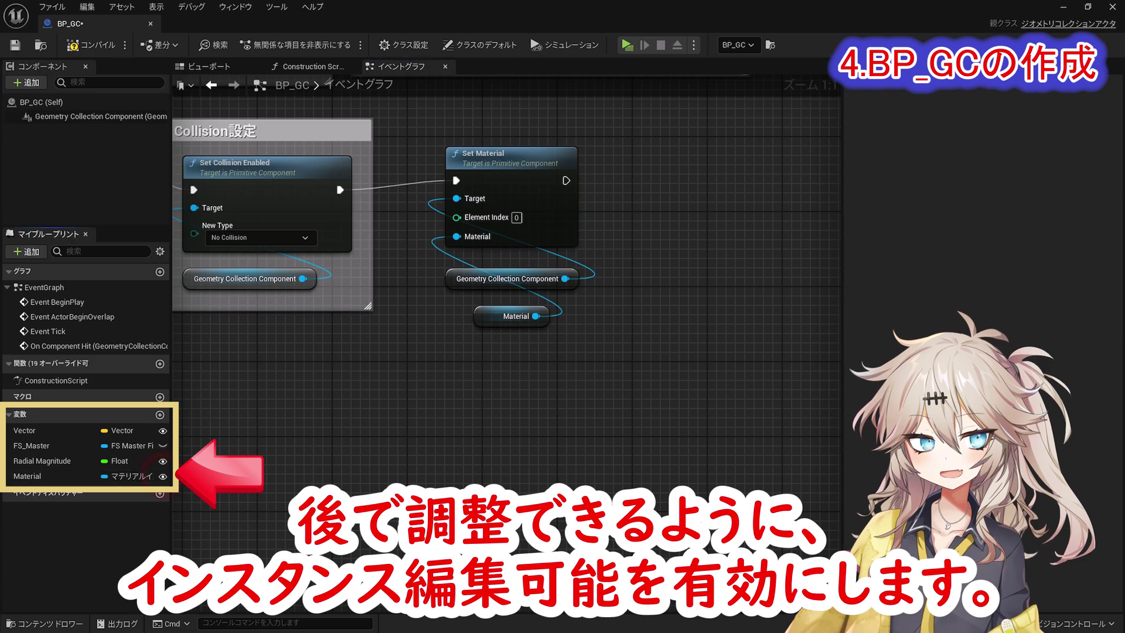
pyautogui.moveTo(432, 371); pyautogui.dragTo(710, 80)
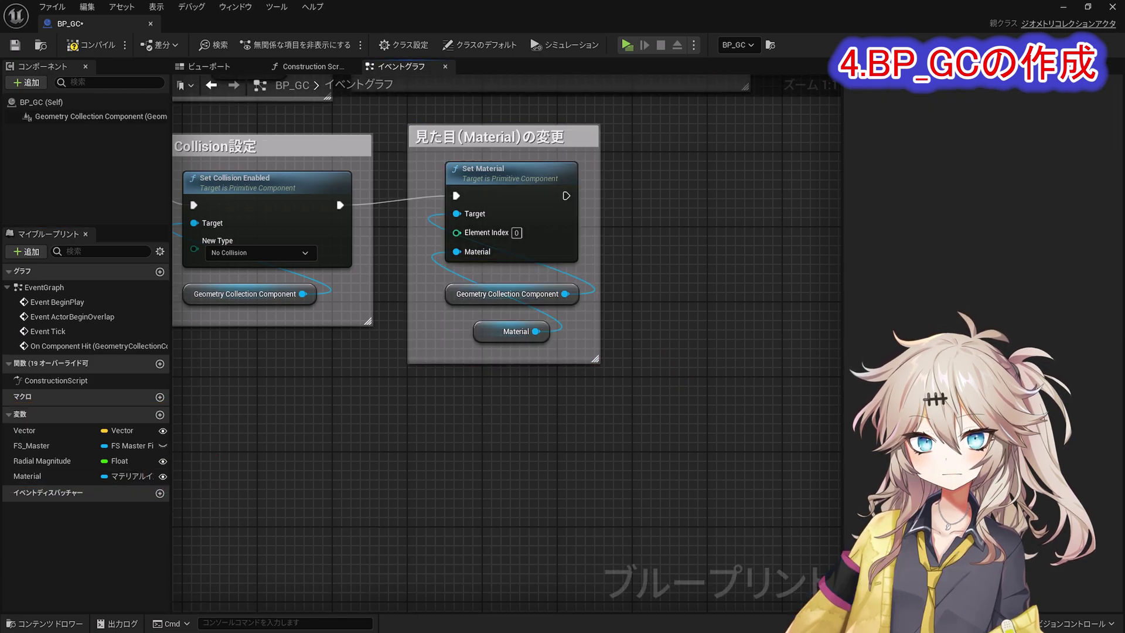
# Add a Delay node and connect it to the execution output of the Set Material node.
pyautogui.moveTo(740, 448); pyautogui.dragTo(522, 421, button='right')
pyautogui.rightClick(443, 176)
pyautogui.write('Delay')
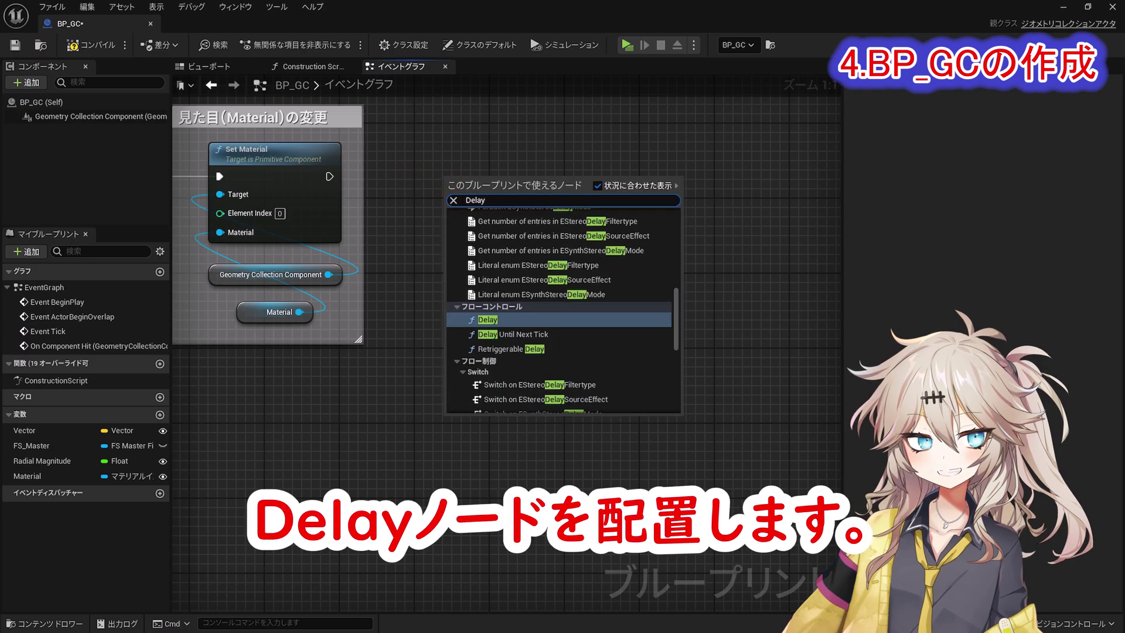
pyautogui.click(488, 320)
pyautogui.moveTo(454, 195); pyautogui.dragTo(328, 177)
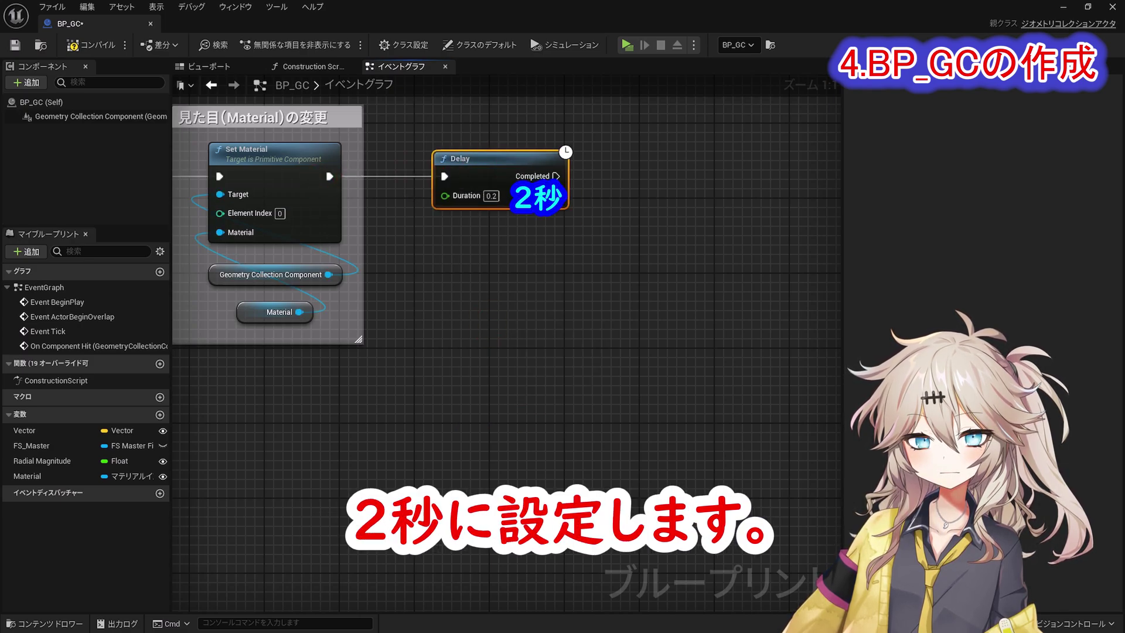
# Set the Delay's Duration to 2 seconds and promote that input to a variable named SurvivalTime.
pyautogui.click(491, 196)
pyautogui.write('2')
pyautogui.press('Return')
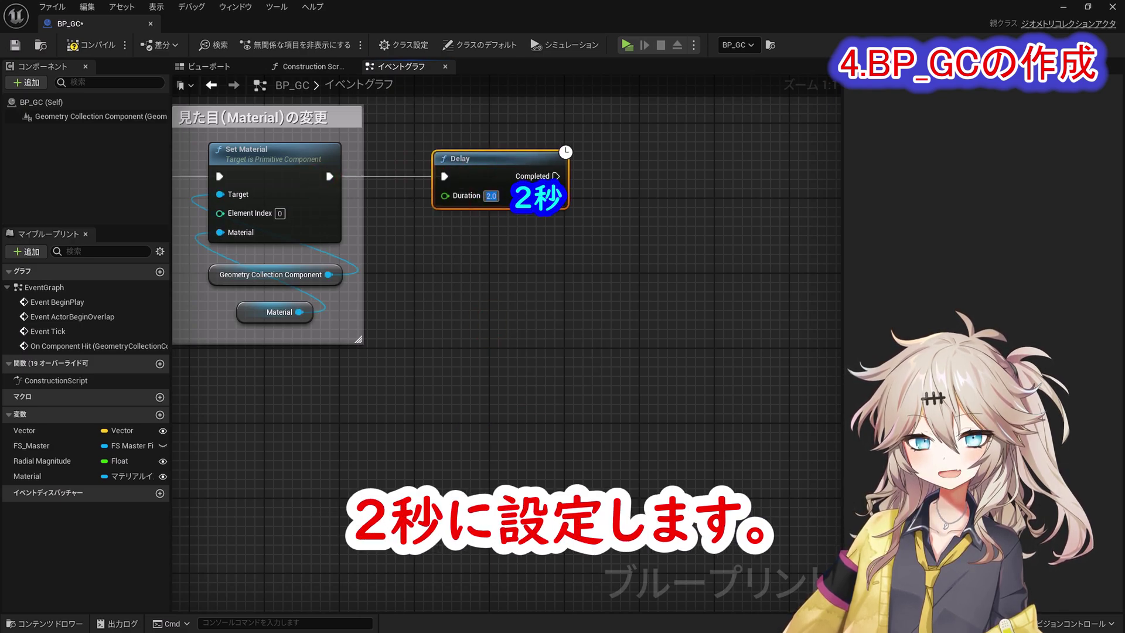
pyautogui.rightClick(443, 196)
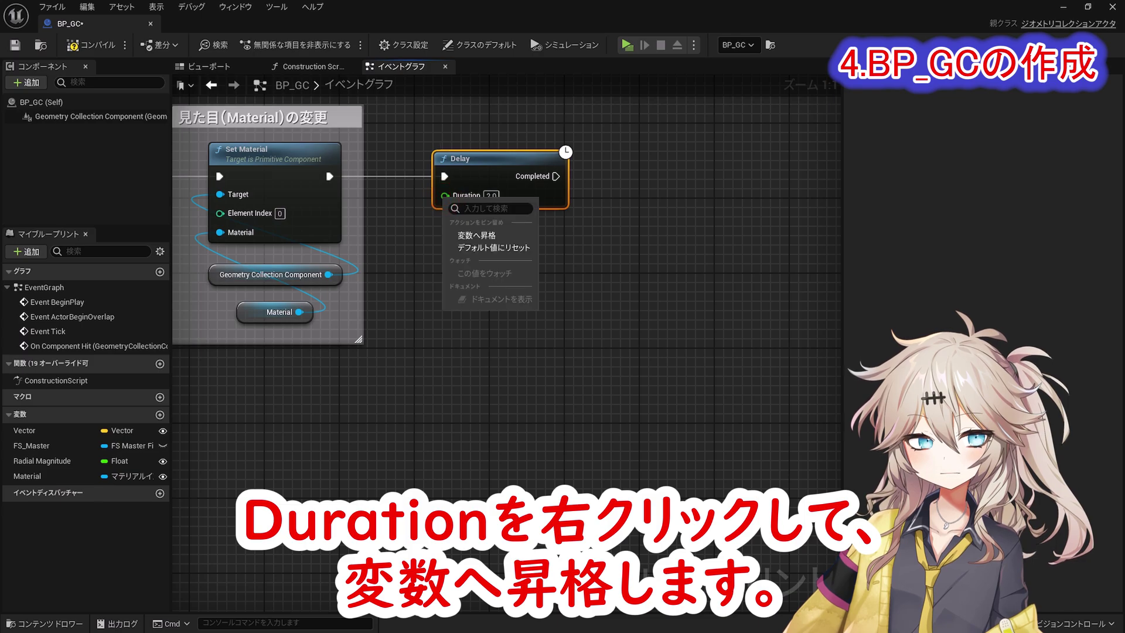
pyautogui.click(474, 235)
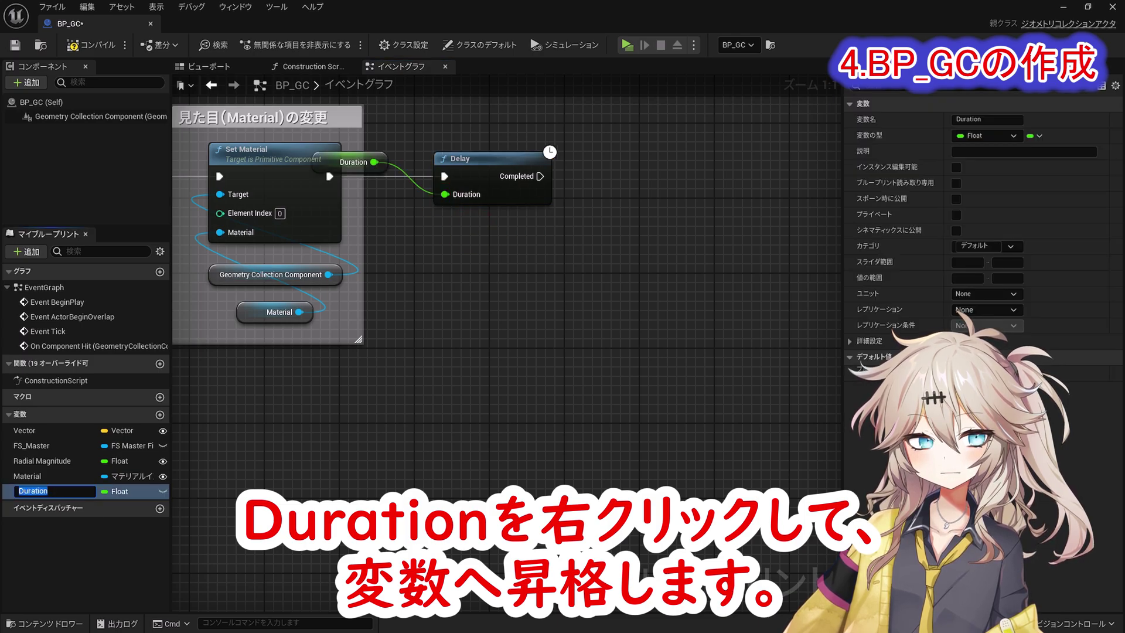
pyautogui.write('SurvivalTime')
pyautogui.press('Return')
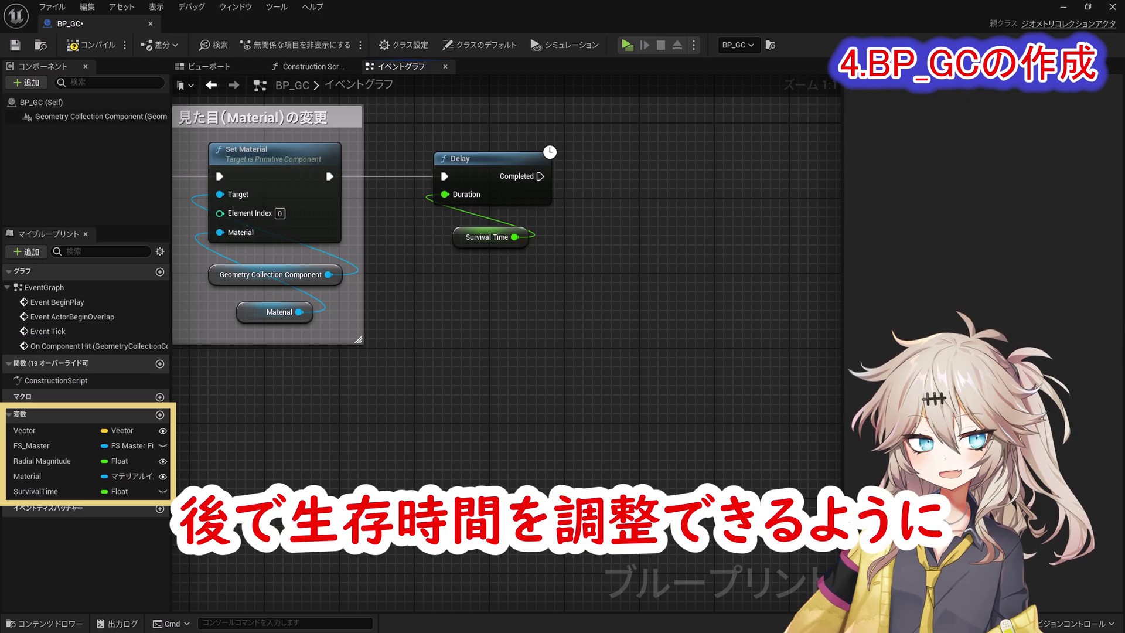
# Make the SurvivalTime variable instance editable and compile the blueprint.
pyautogui.click(36, 491)
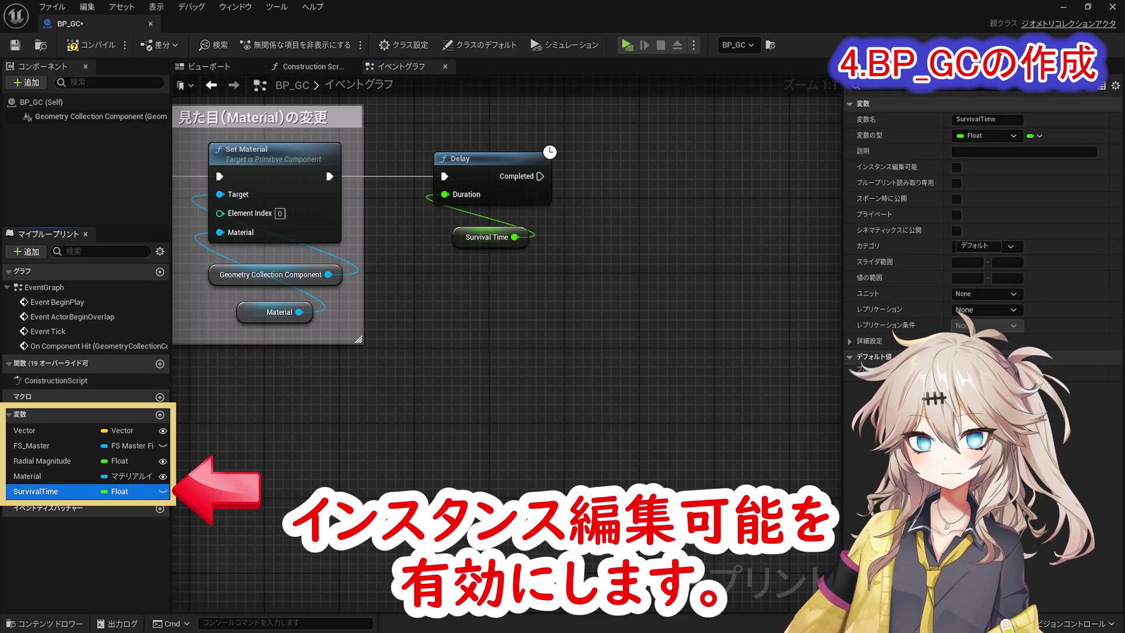
pyautogui.click(162, 491)
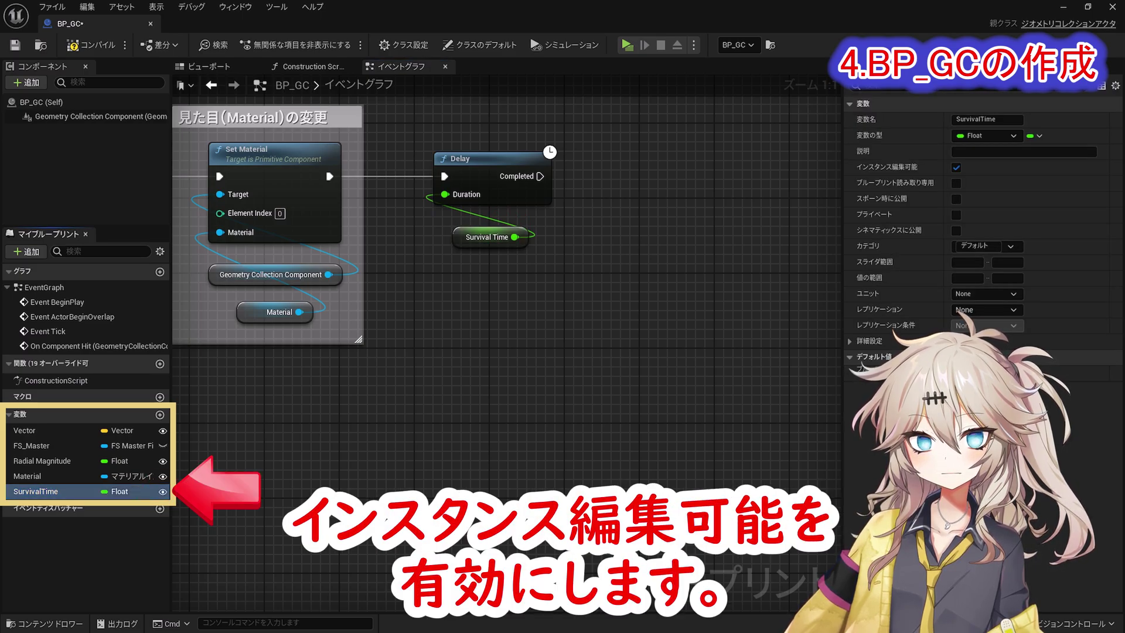
pyautogui.press('F7')
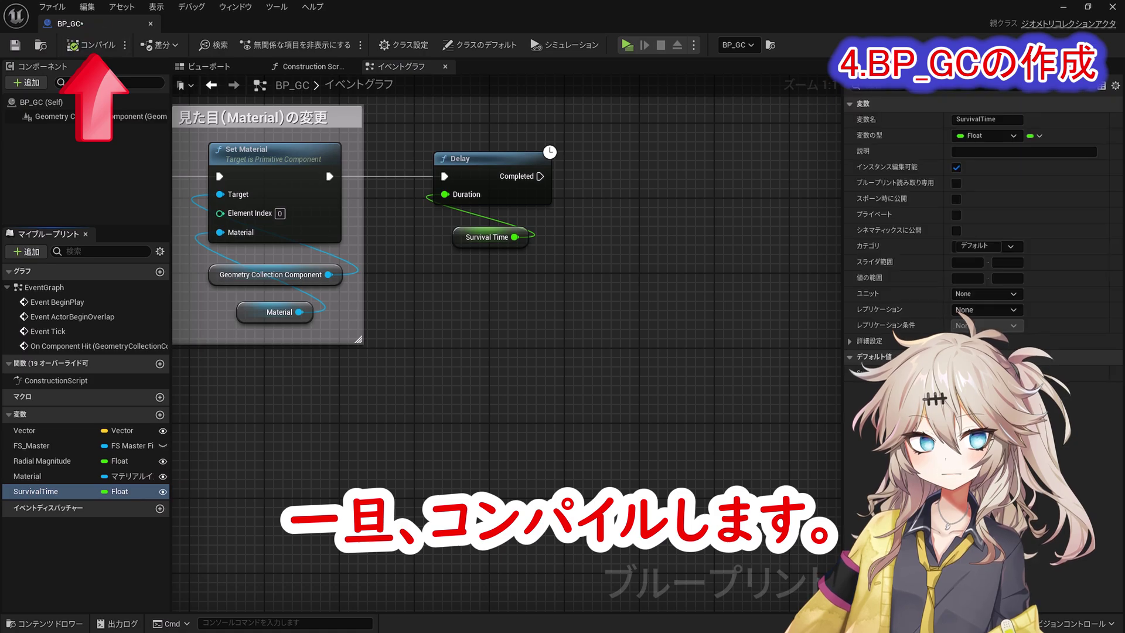
# Connect a Destroy Actor node to the Delay's Completed output and group the Delay nodes in a comment titled "生存時間".
pyautogui.moveTo(540, 176); pyautogui.dragTo(580, 171)
pyautogui.write('destroy')
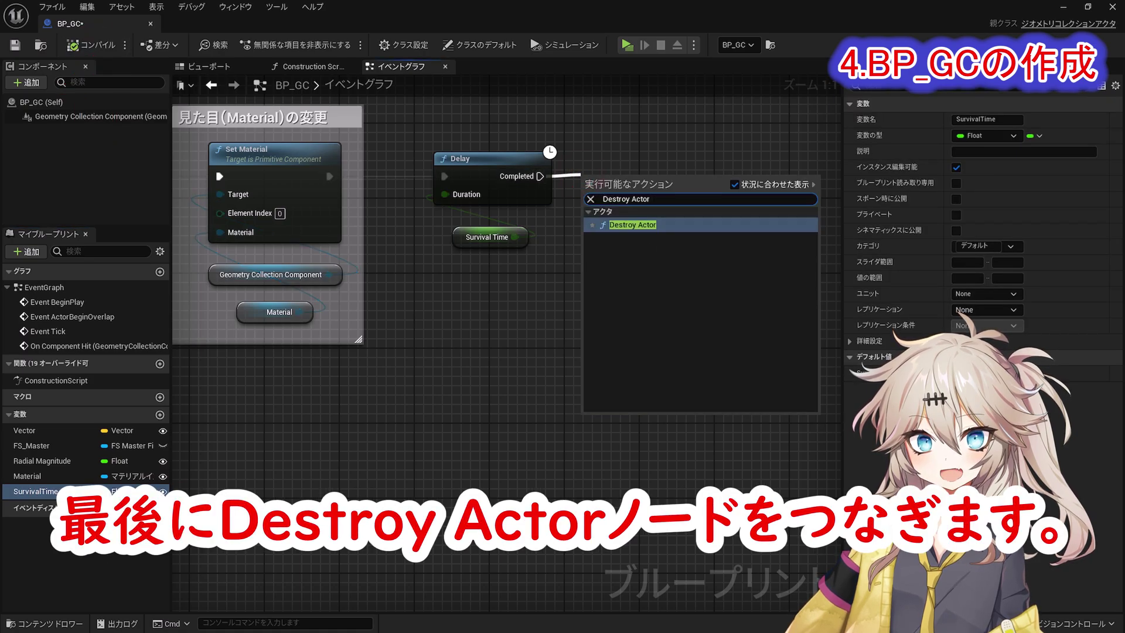
pyautogui.click(636, 225)
pyautogui.write('c')
pyautogui.write('生存時間')
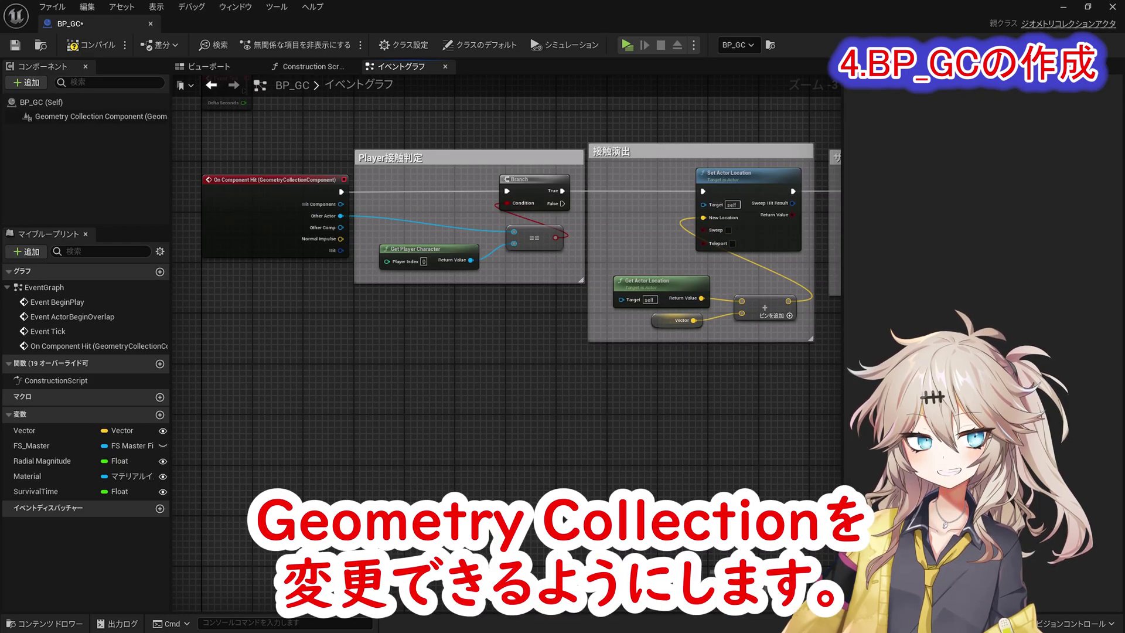
# In the Construction Script, place a Geometry Collection Component reference and add a Set Rest Collection node targeting it.
pyautogui.click(314, 67)
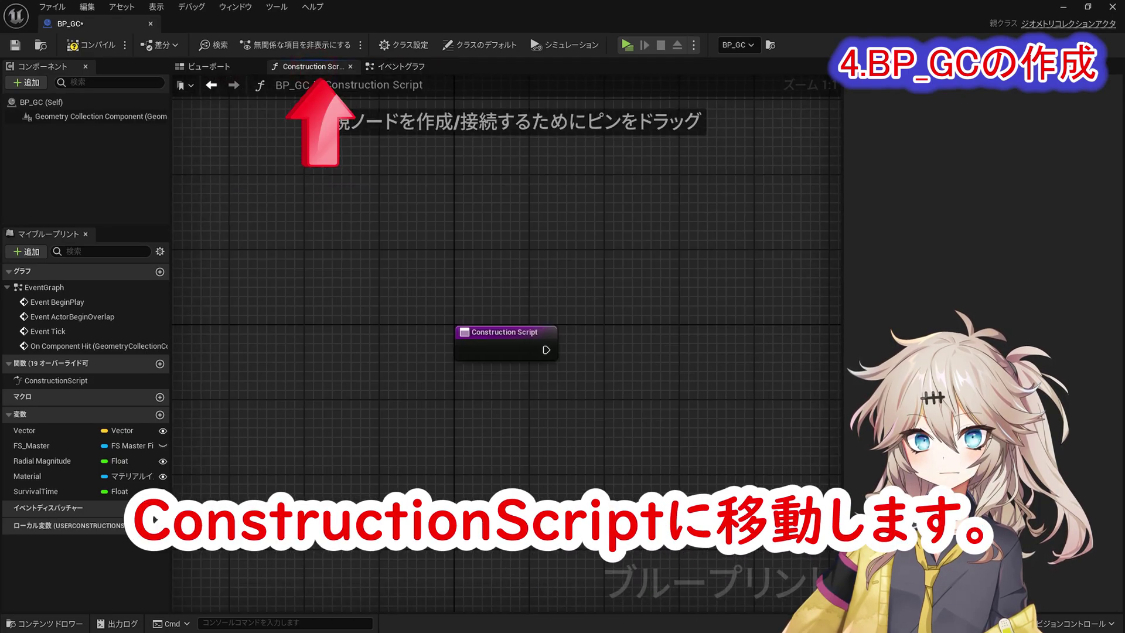
pyautogui.moveTo(652, 445); pyautogui.dragTo(410, 295, button='right')
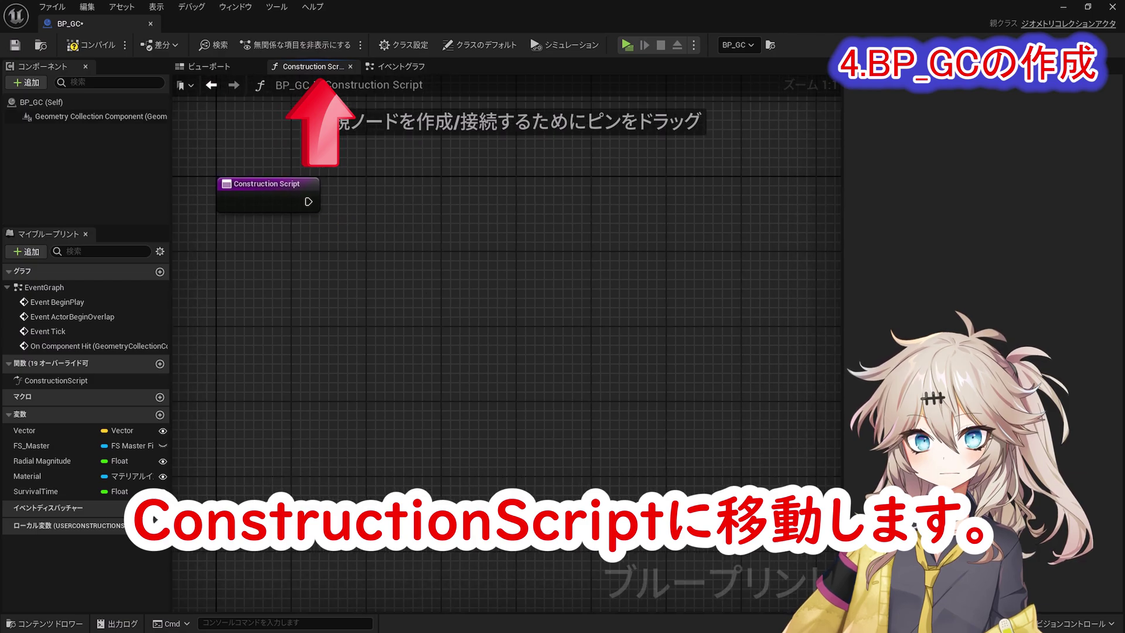
pyautogui.moveTo(99, 116); pyautogui.dragTo(419, 261)
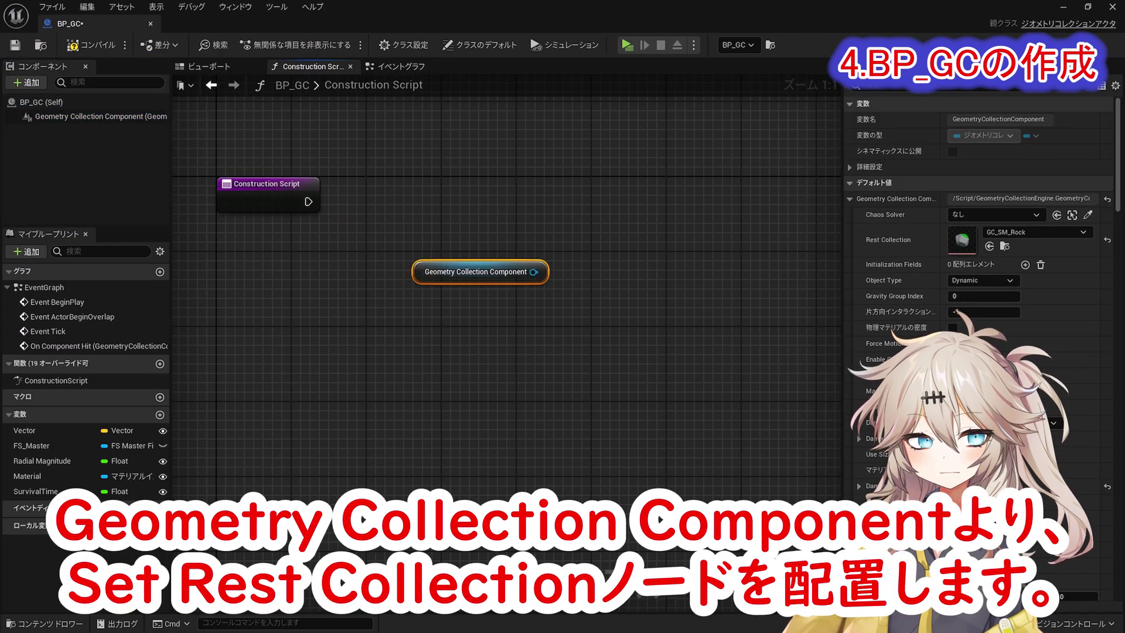
pyautogui.moveTo(533, 271); pyautogui.dragTo(578, 206)
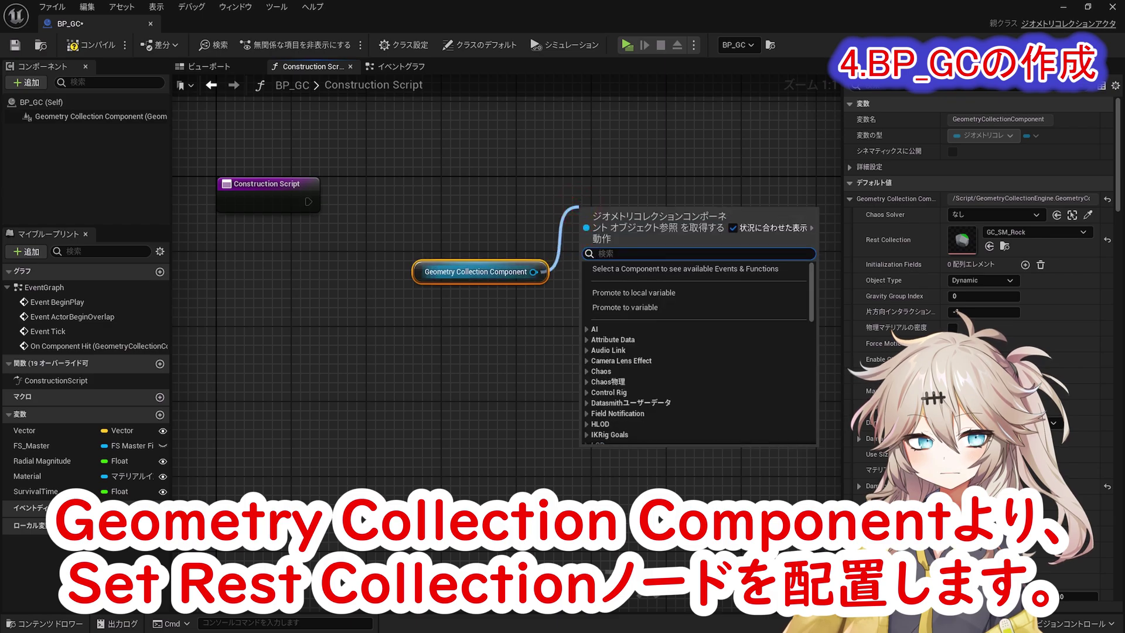
pyautogui.write('Set Rest Collection')
pyautogui.click(653, 295)
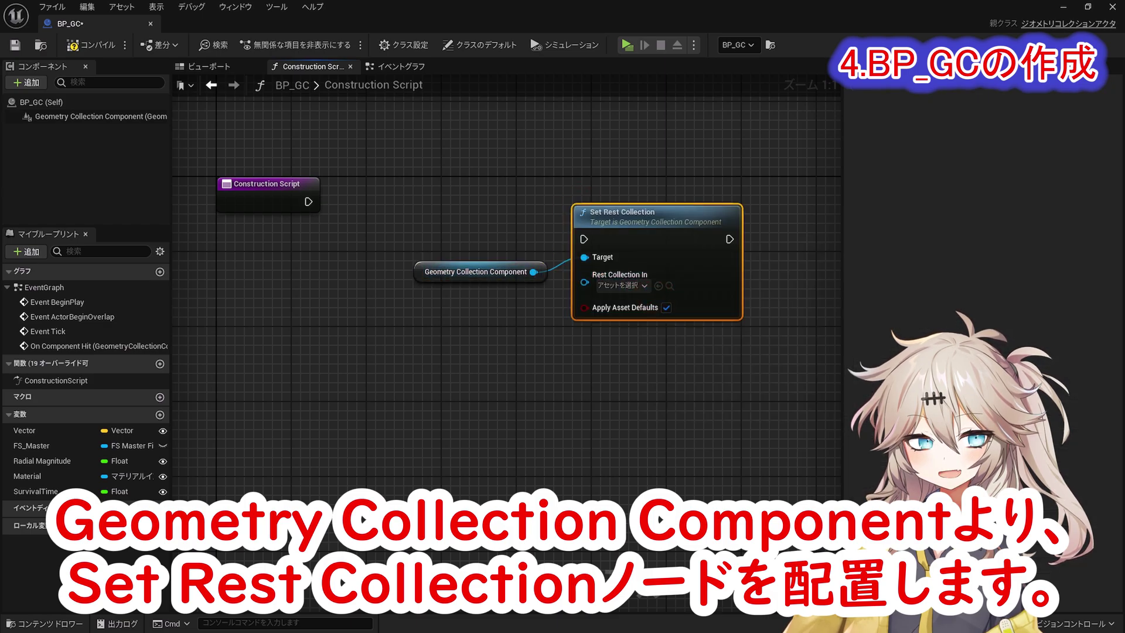
# Set the Rest Collection In input of the Set Rest Collection node to GC_SM_Rock.
pyautogui.click(623, 285)
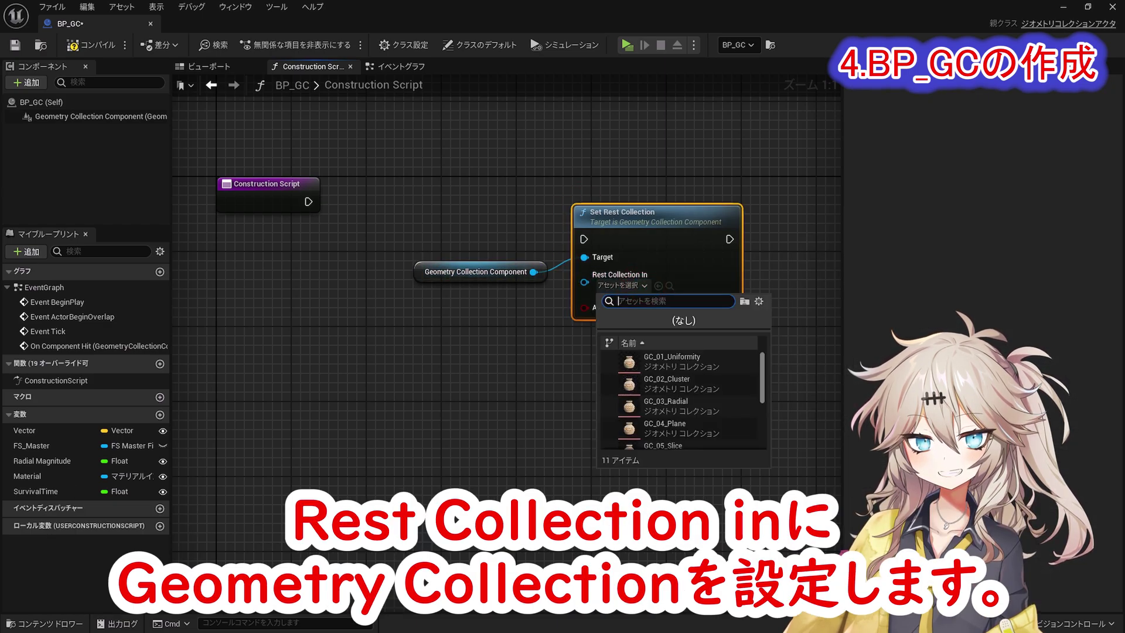
pyautogui.scroll(-3, 756, 403)
pyautogui.scroll(-2, 756, 403)
pyautogui.press('Escape')
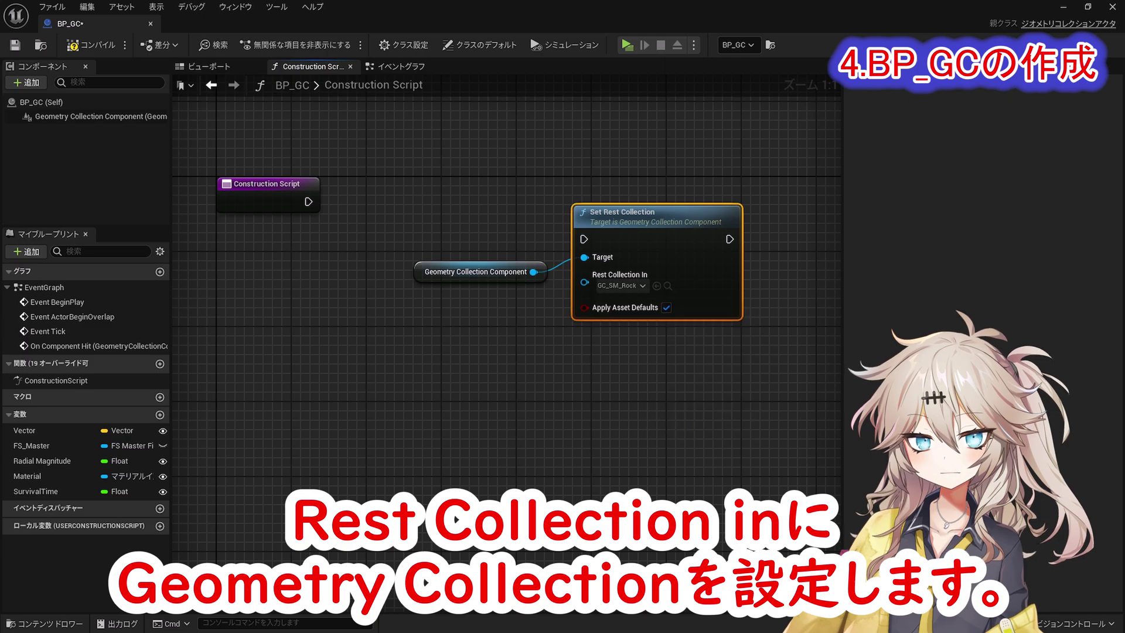
# Promote Rest Collection In to a variable with its default name, compile, and make the variable instance editable.
pyautogui.rightClick(584, 282)
pyautogui.click(612, 320)
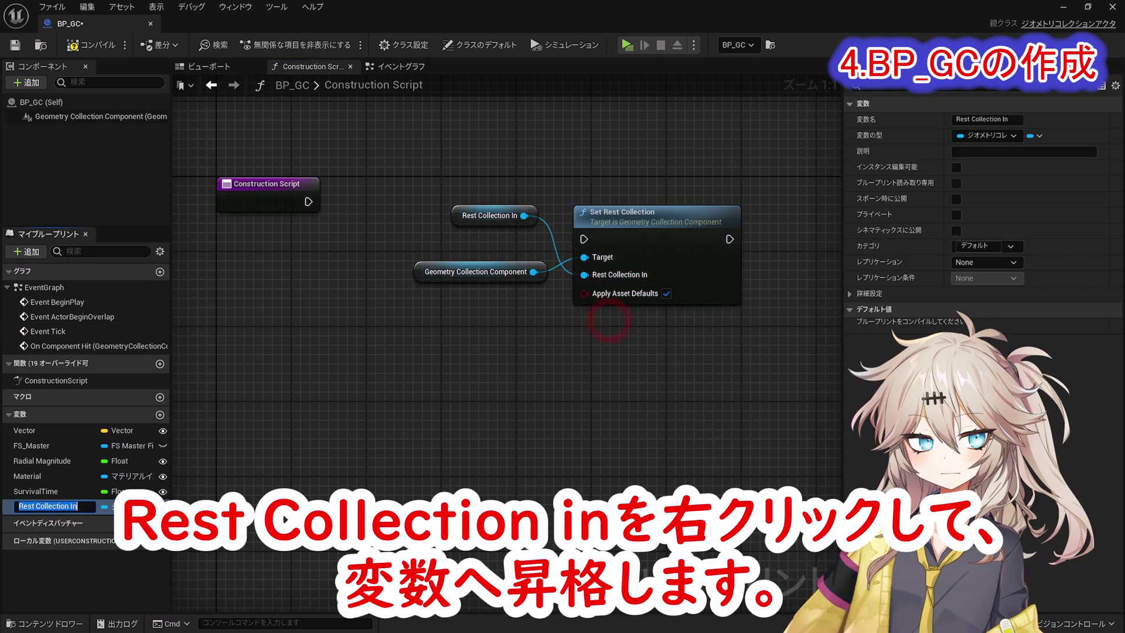
pyautogui.press('Return')
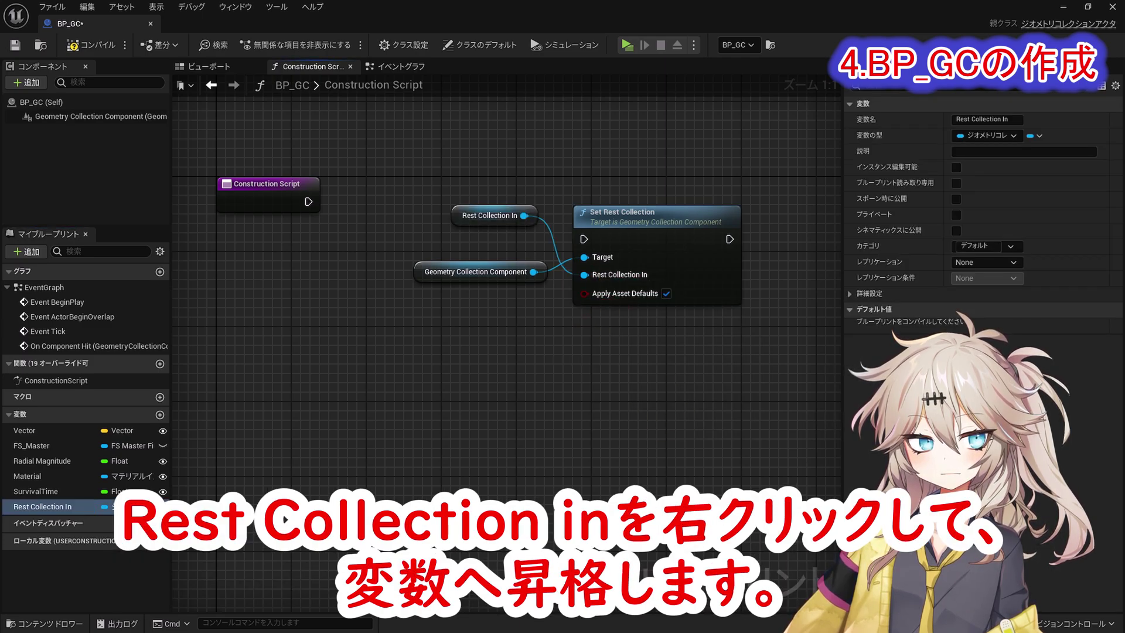
pyautogui.click(96, 45)
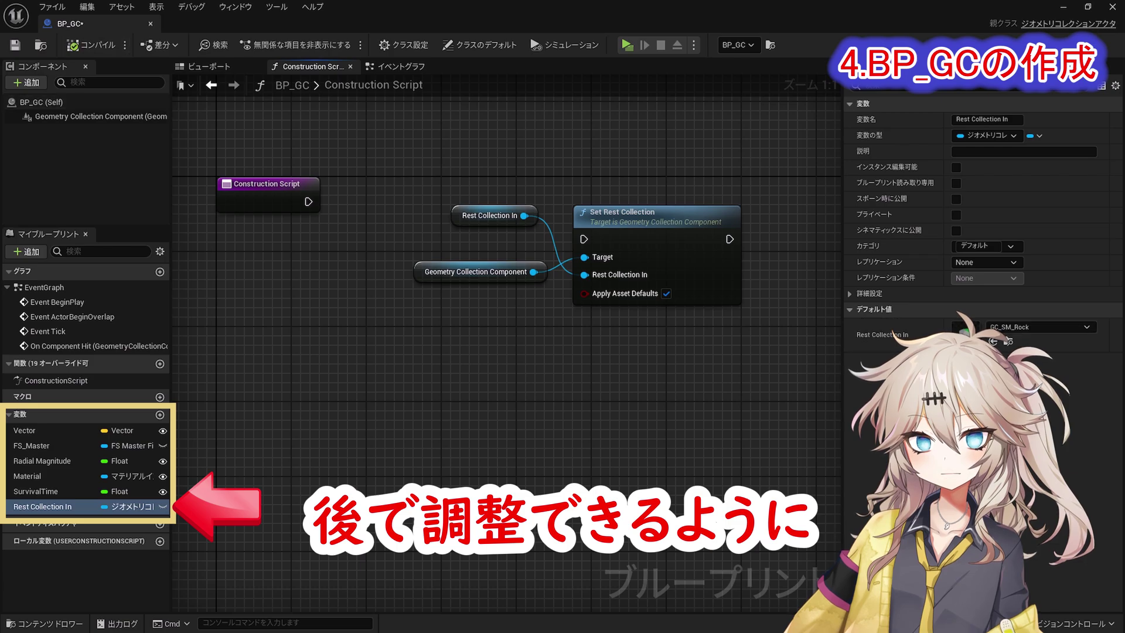
pyautogui.click(163, 506)
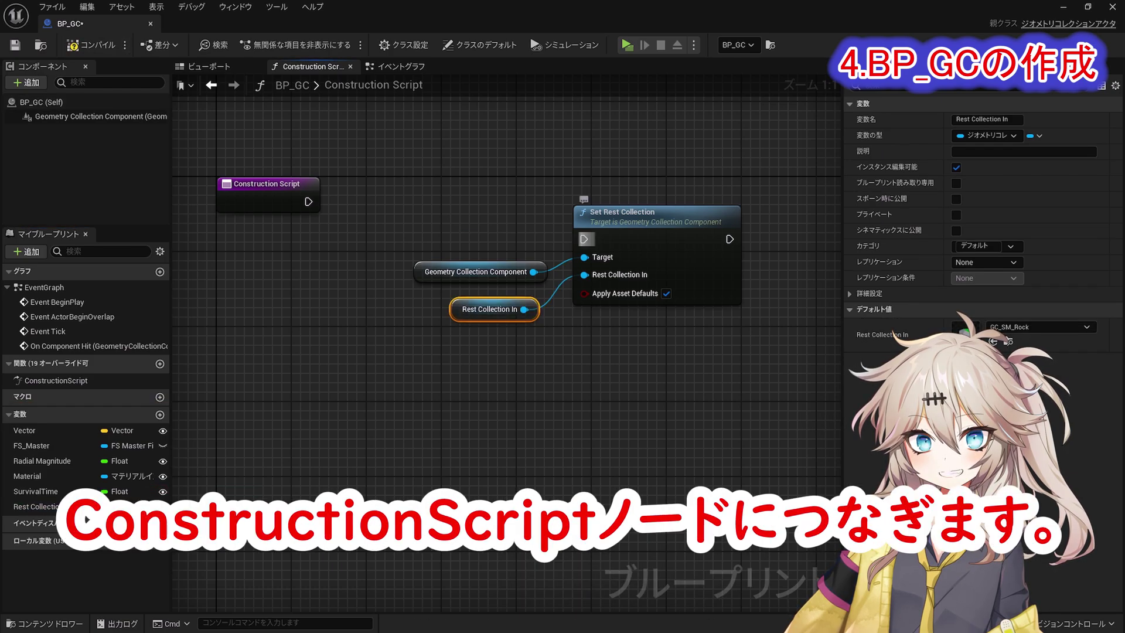
# Connect Construction Script to Set Rest Collection, group the Set Rest Collection nodes in a comment titled "Geometry Collection", and compile and save the blueprint.
pyautogui.moveTo(584, 239); pyautogui.dragTo(308, 201)
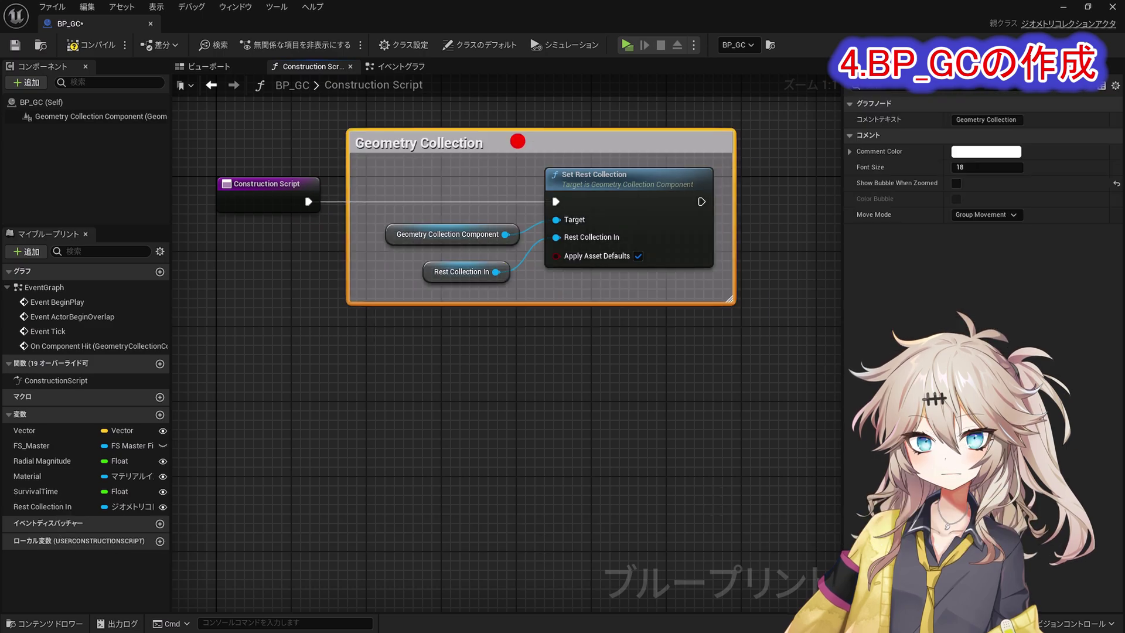
pyautogui.press('F7')
pyautogui.hotkey('ctrl', 's')
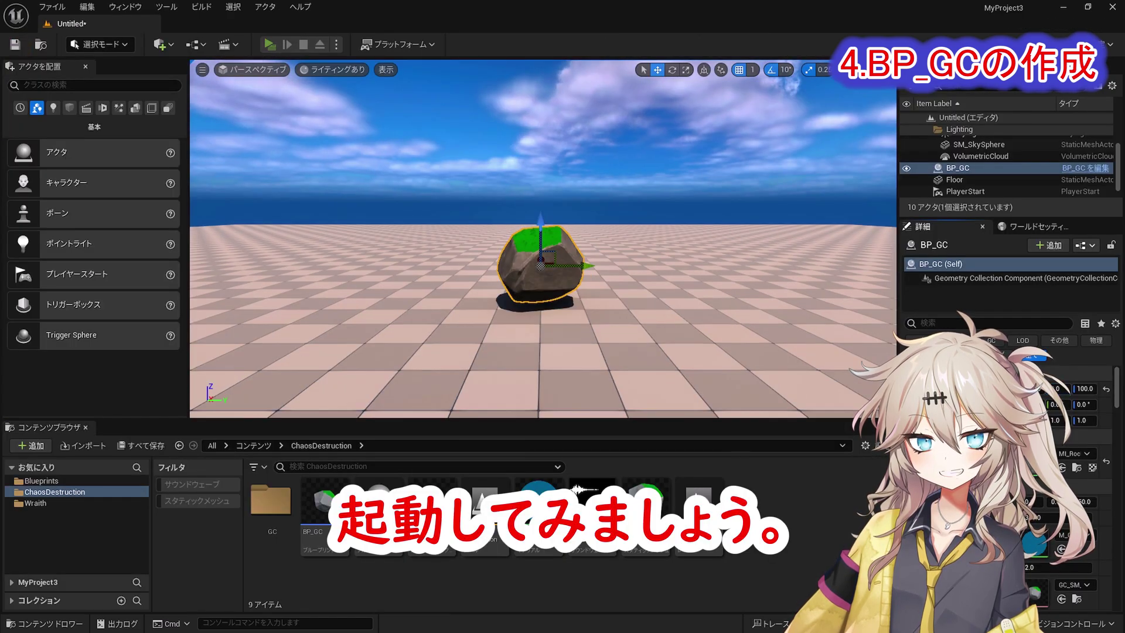
# Play-test the level containing BP_GC and run the character forward into the rock.
pyautogui.hotkey('alt', 'p')
pyautogui.press('w')
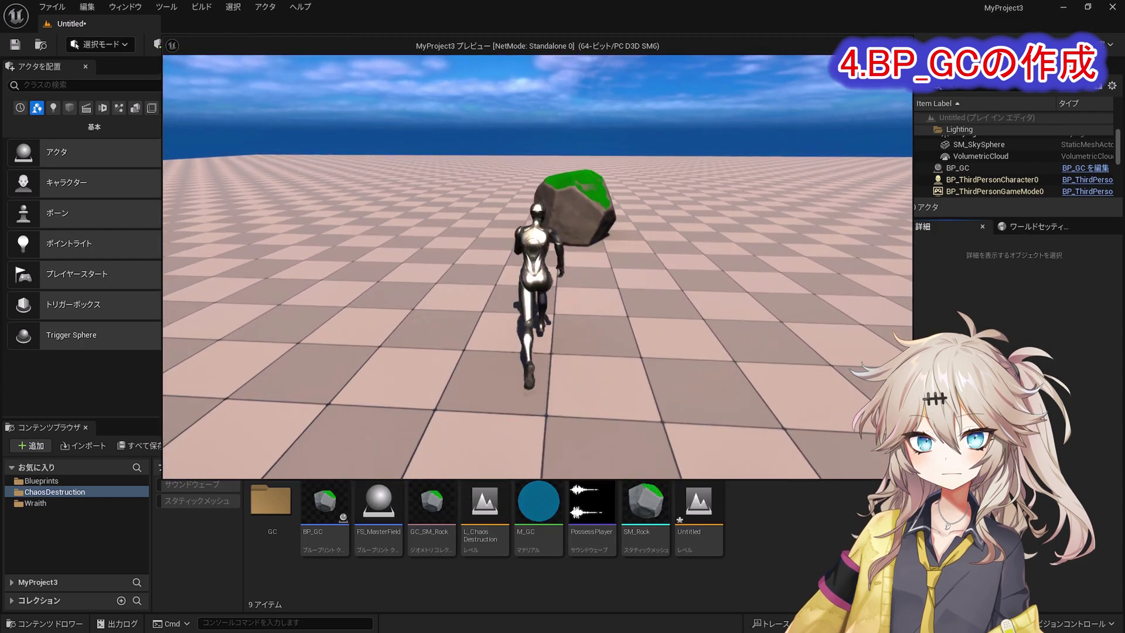